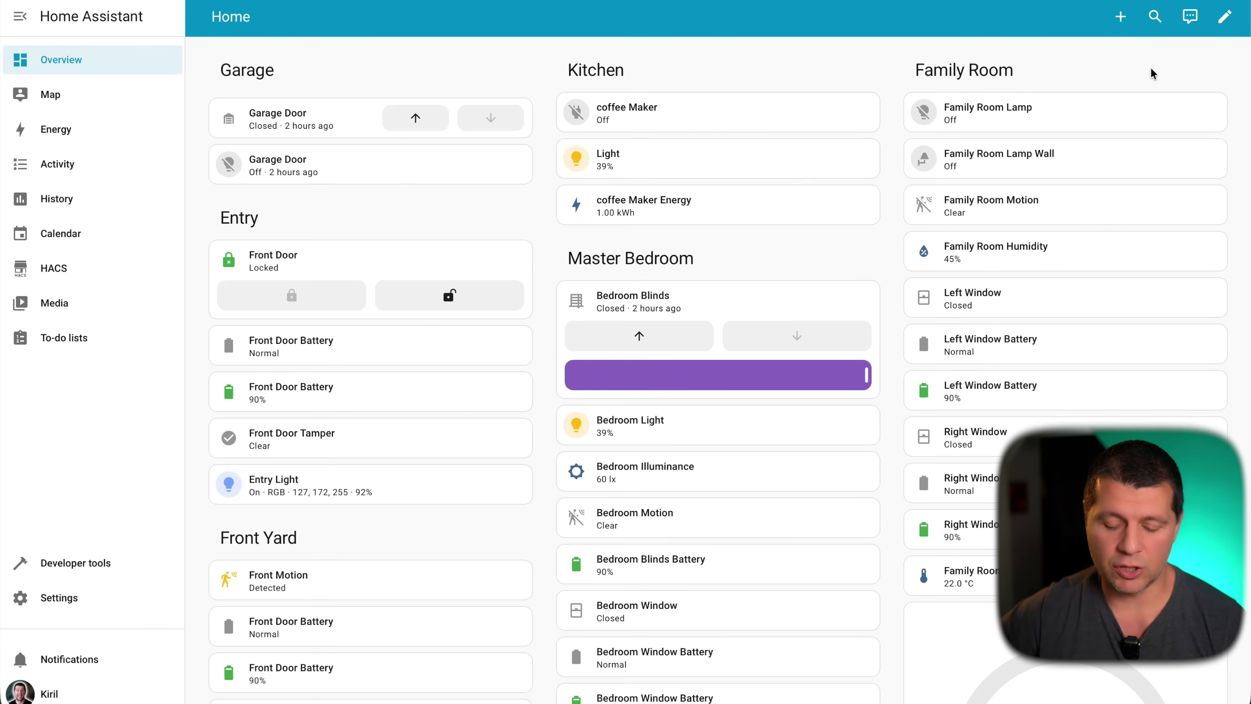
Open the quick-bar command palette over the Home dashboard
key("c")
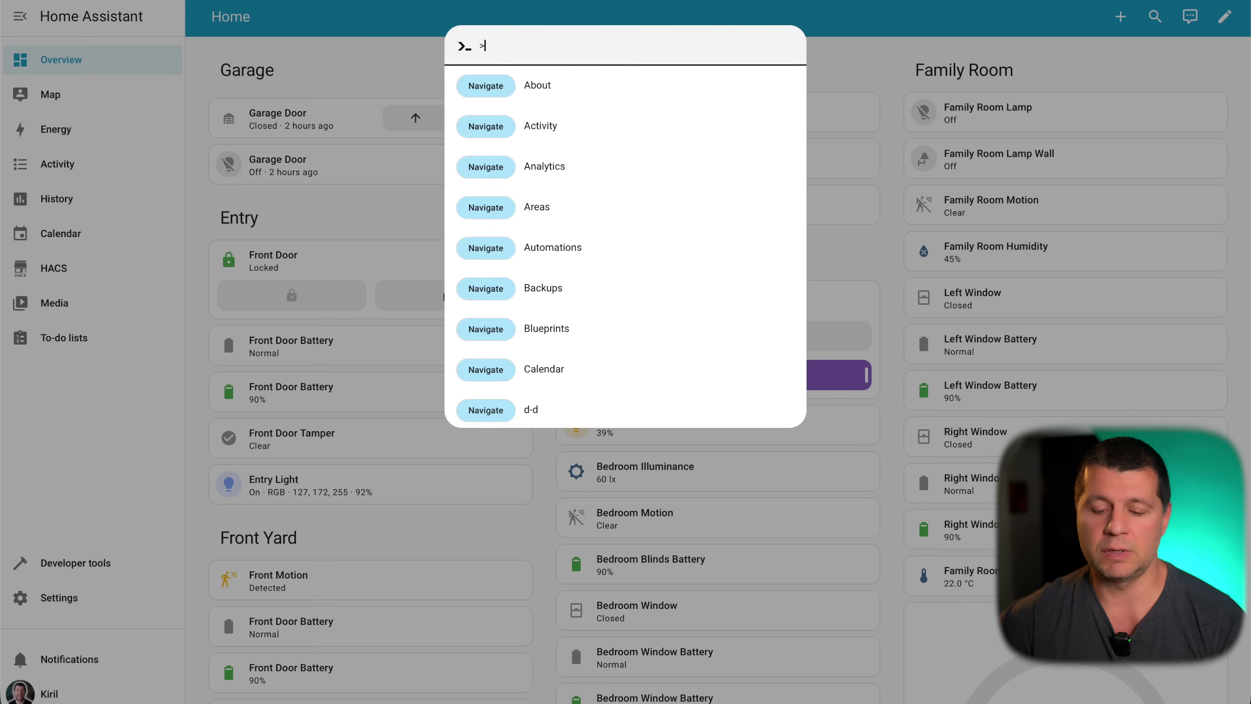
Go to the Integrations page and start adding the Workday integration
type("integ")
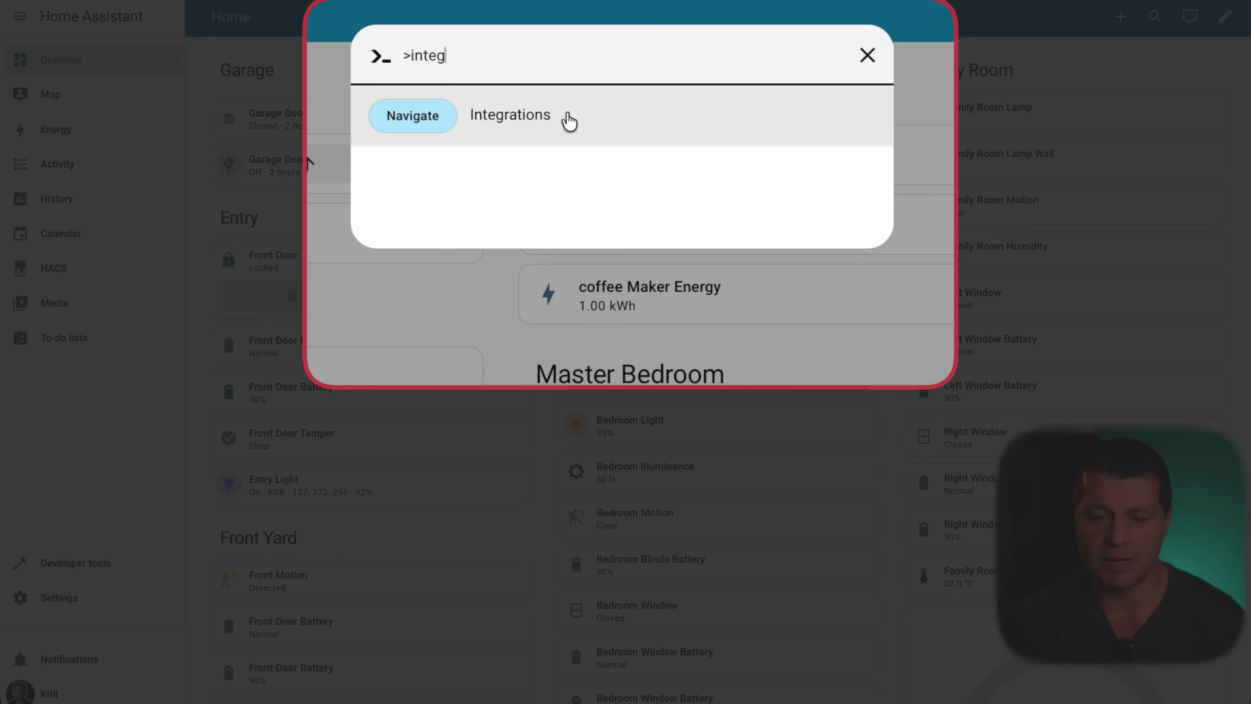
left_click(567, 120)
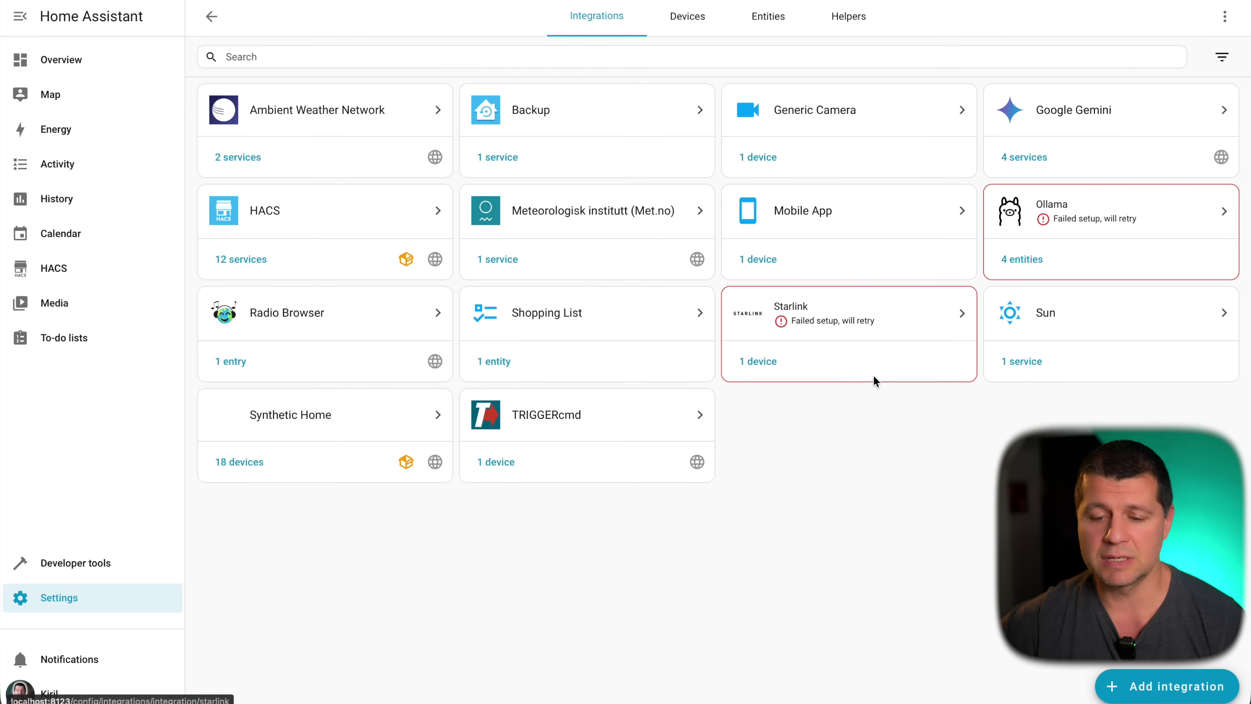
left_click(1167, 685)
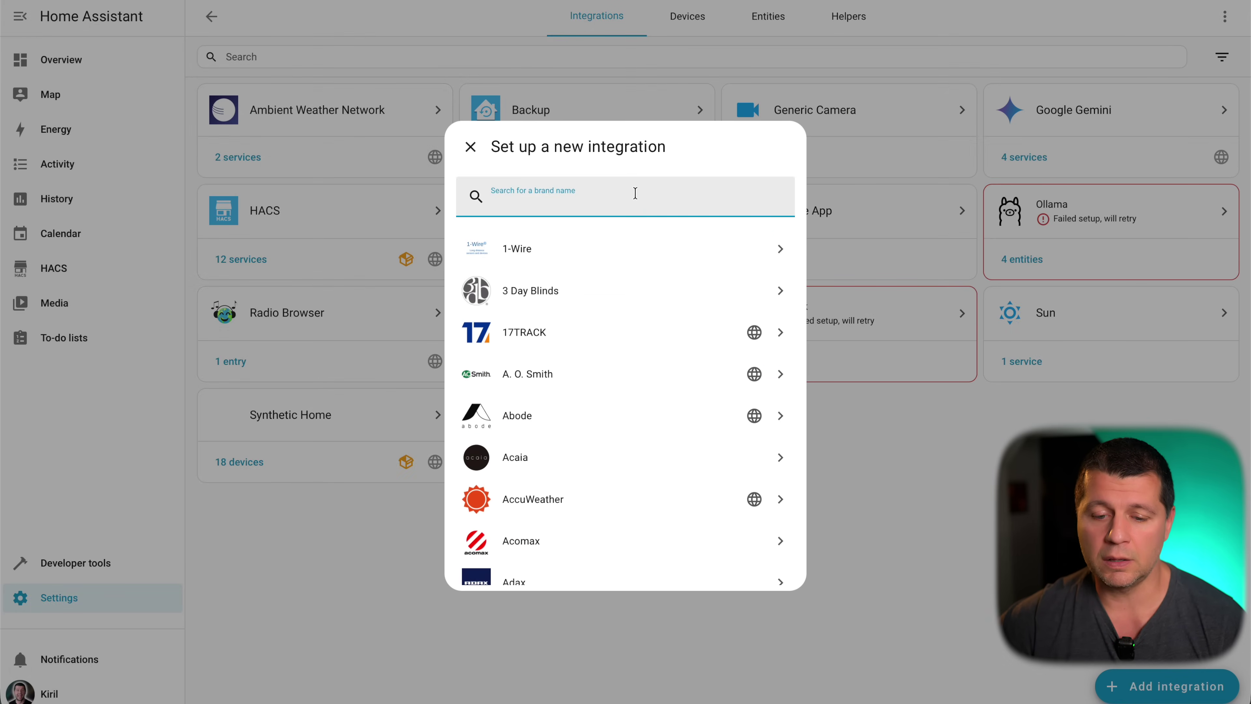
type("work")
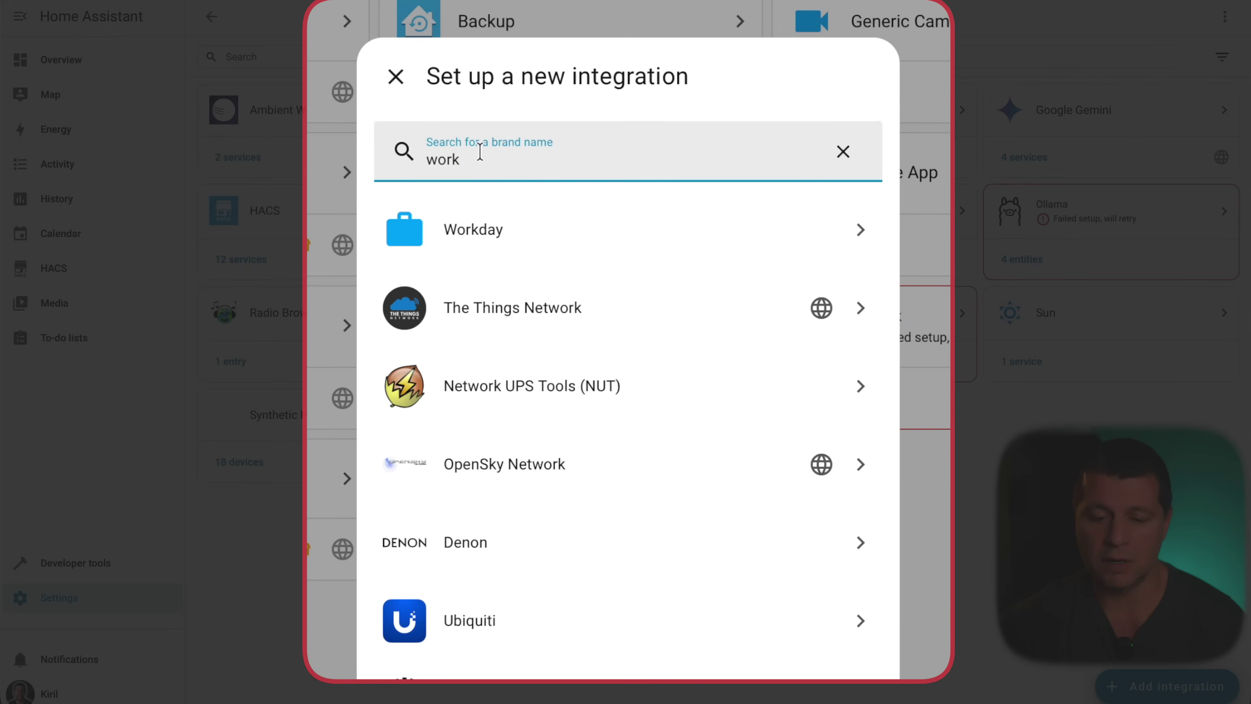
left_click(477, 249)
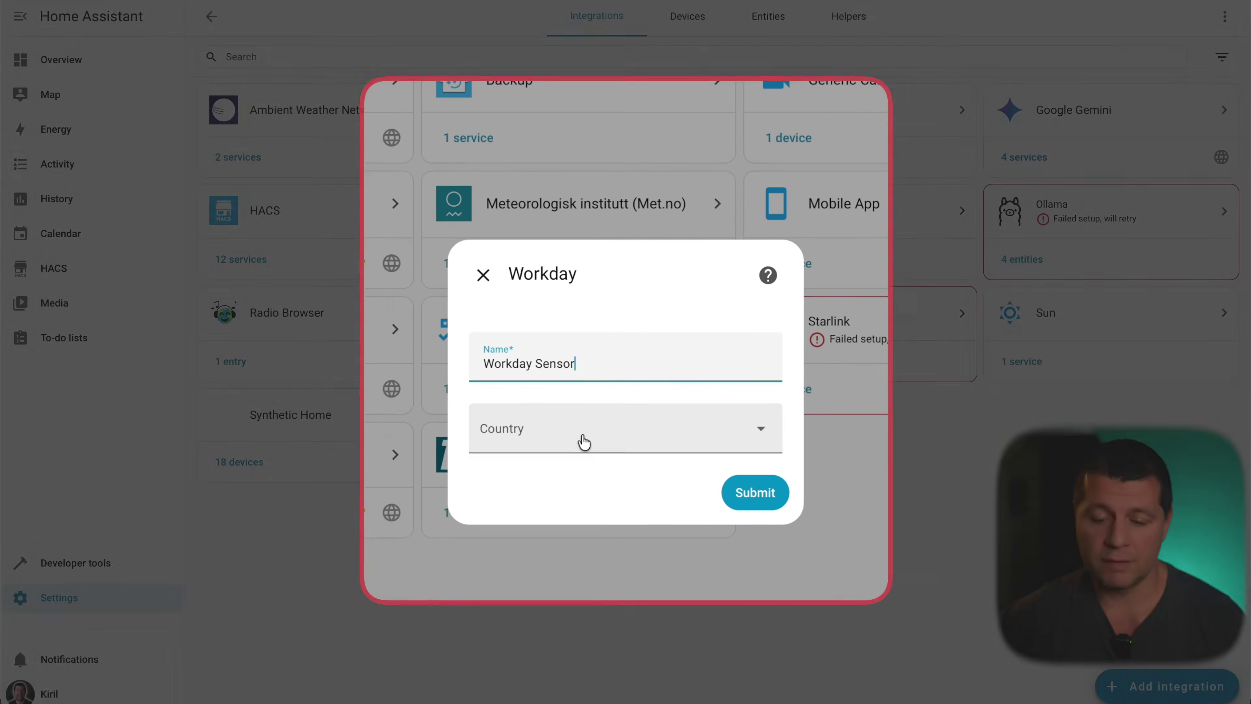
Set the Workday Sensor country to Bulgaria and submit
left_click(591, 402)
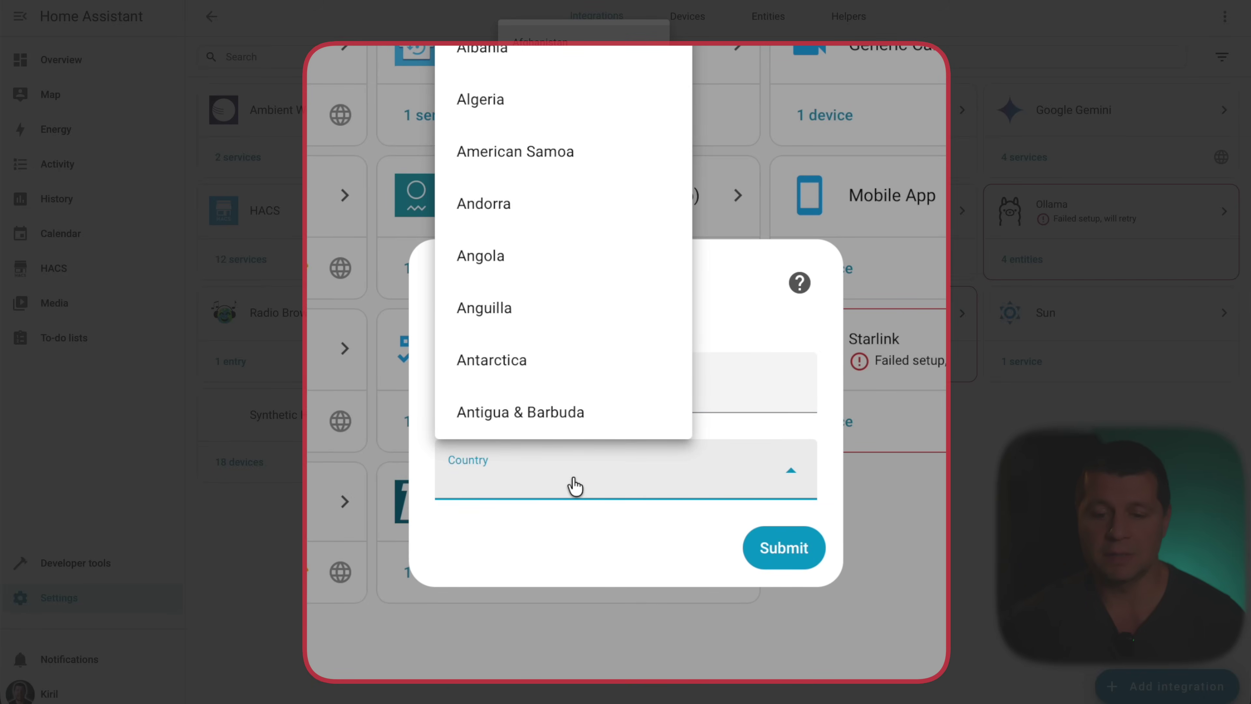
scroll(532, 239, "down", 10)
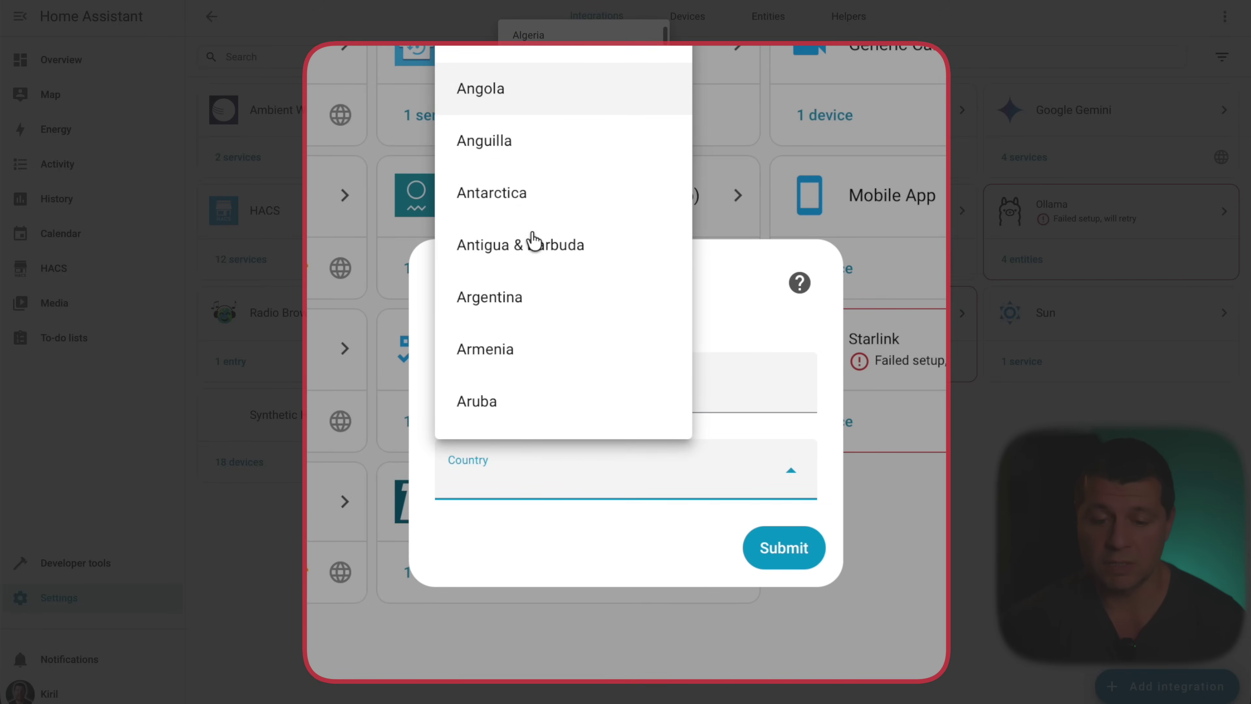
scroll(532, 239, "down", 5)
left_click(510, 185)
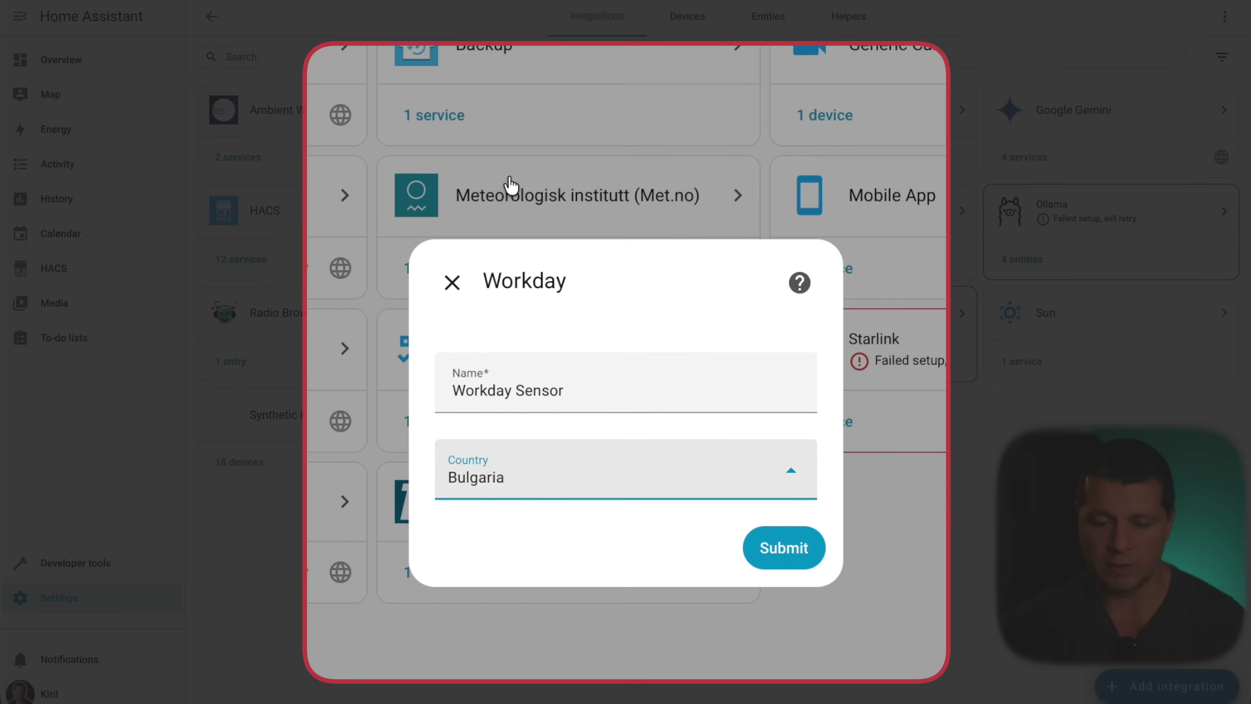
left_click(769, 554)
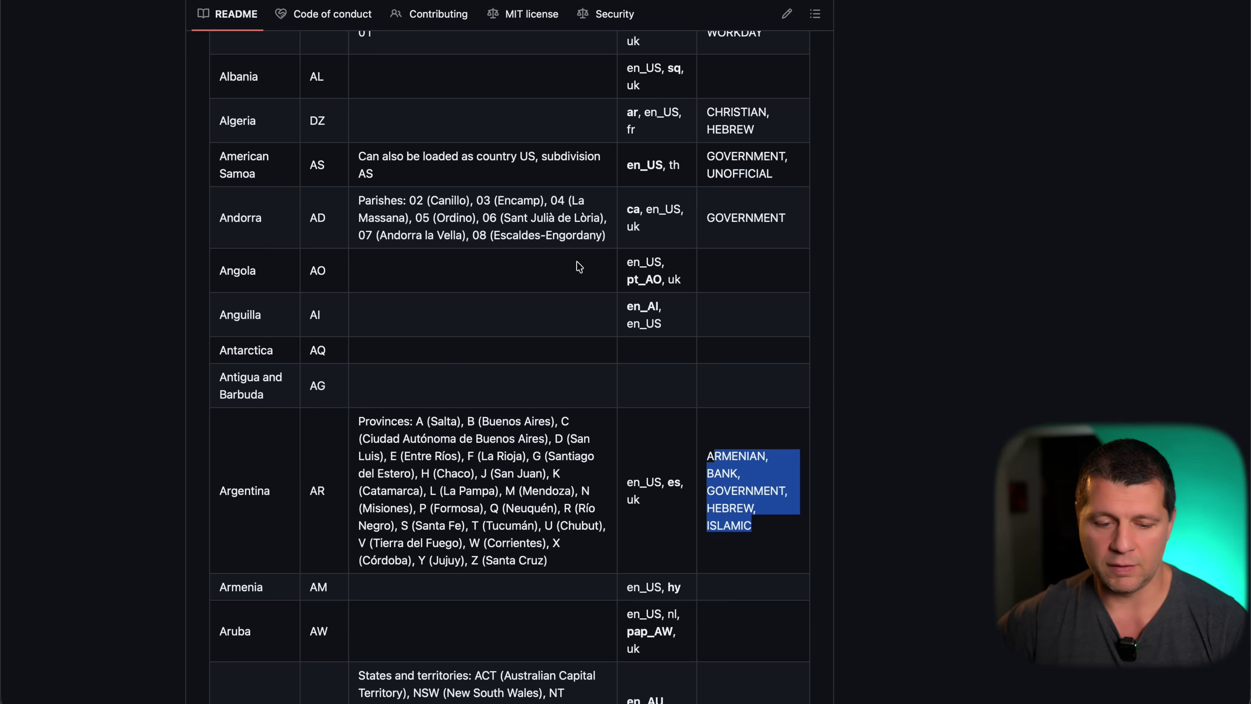
Search the holidays README page for 'bulg'
key("super+f")
type("bu")
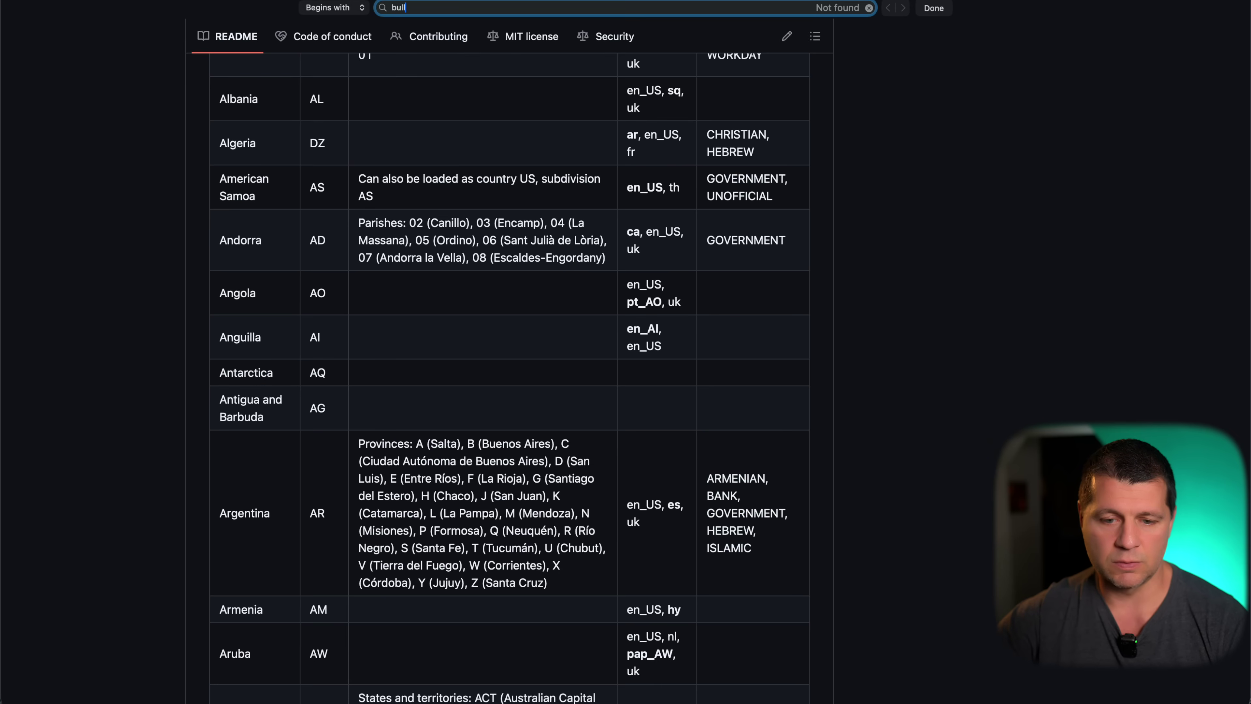
type("lg")
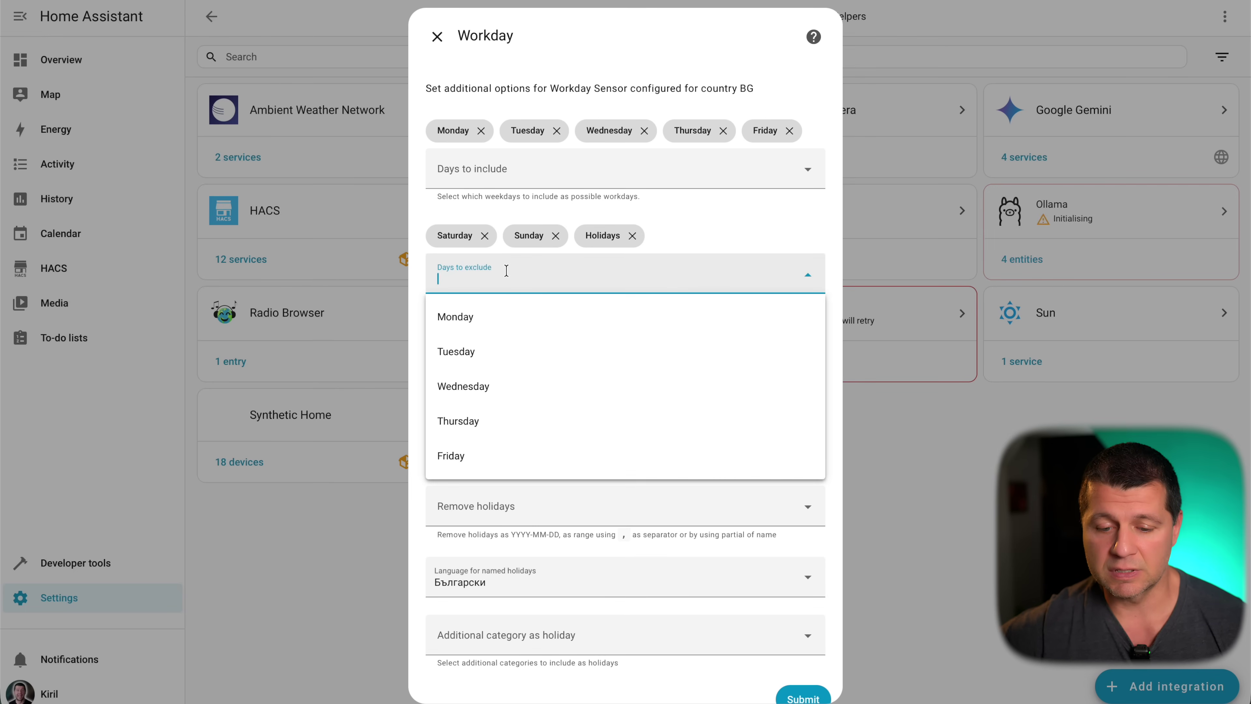
left_click(699, 223)
left_click(607, 188)
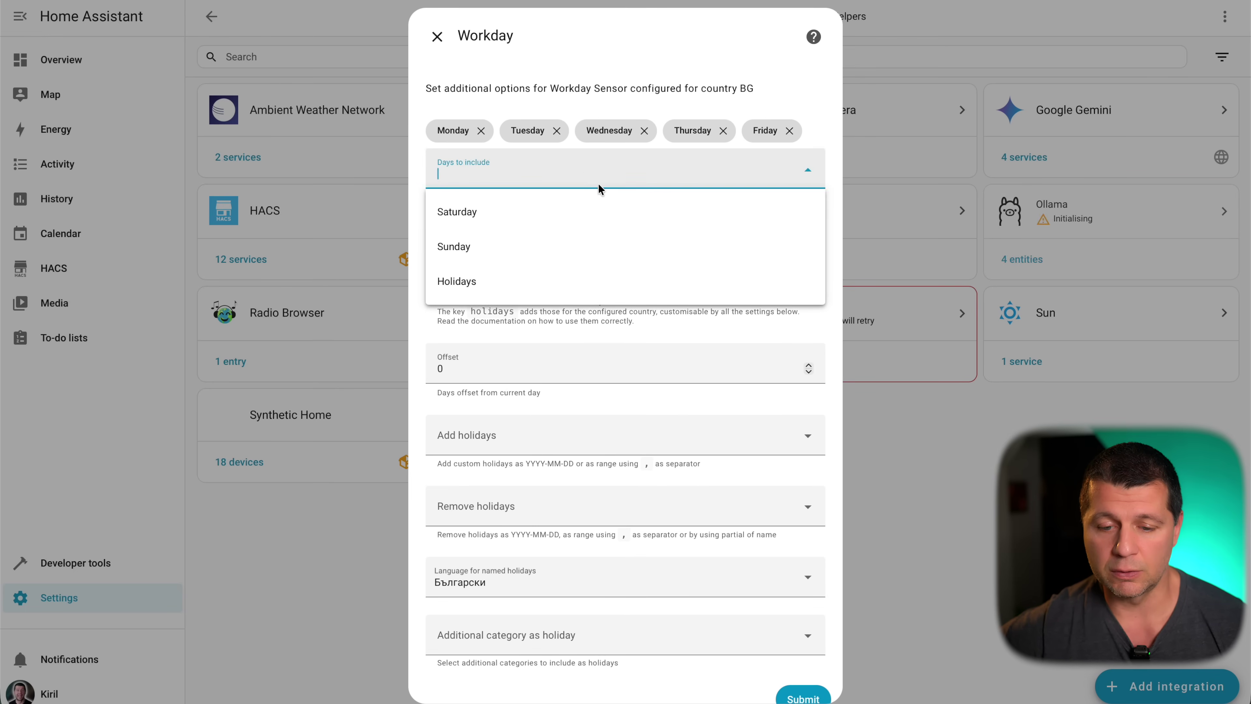
key("Escape")
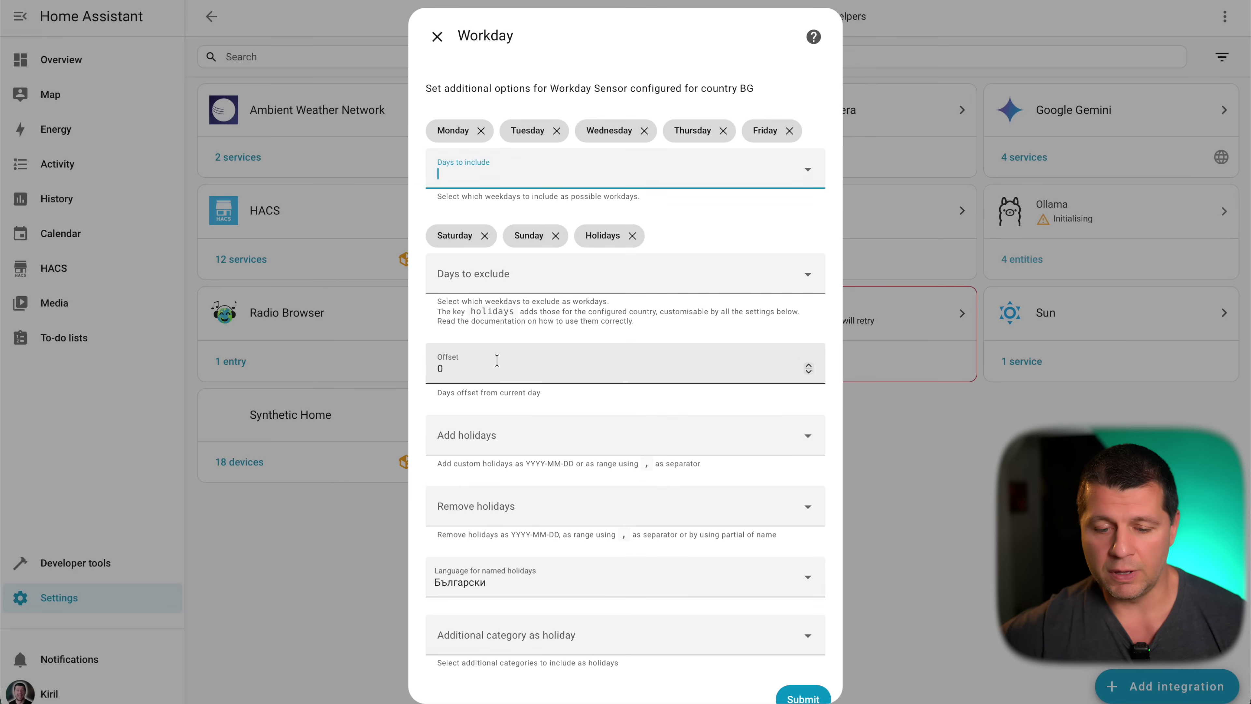
scroll(490, 365, "down", 1)
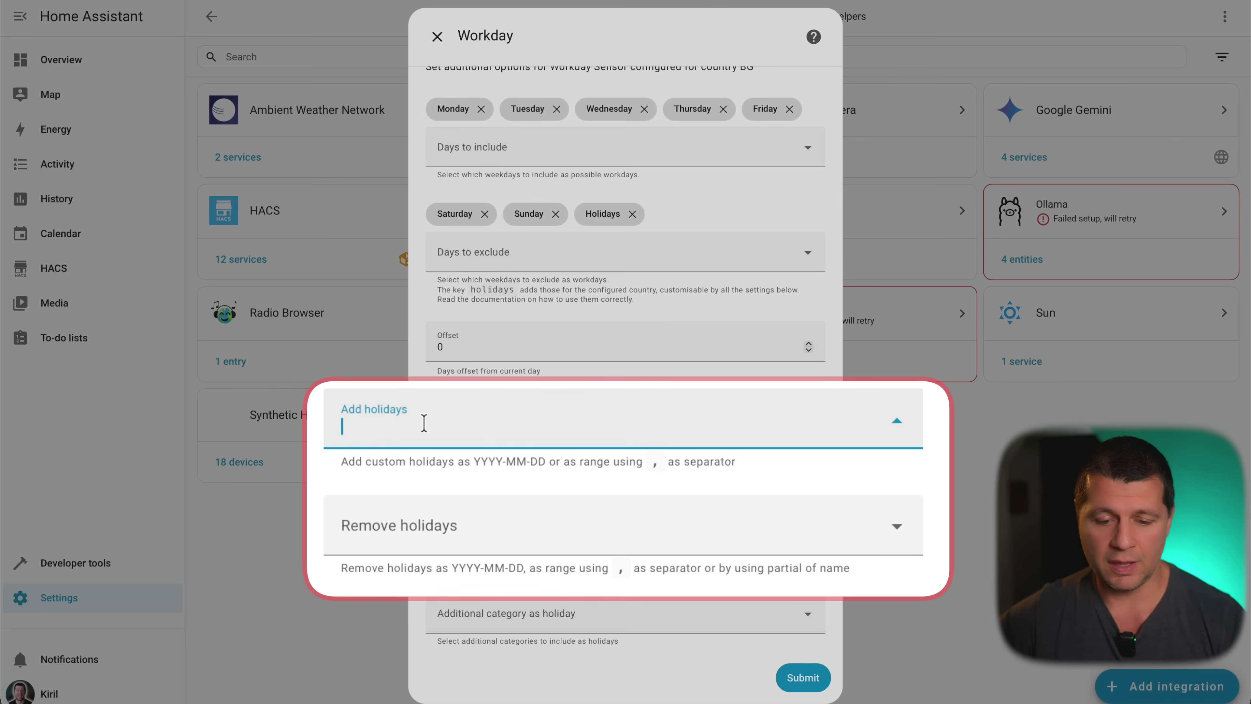
Add 2025-10-24 and the range 2025-10-26,2025-10-30 as custom holidays
type("24")
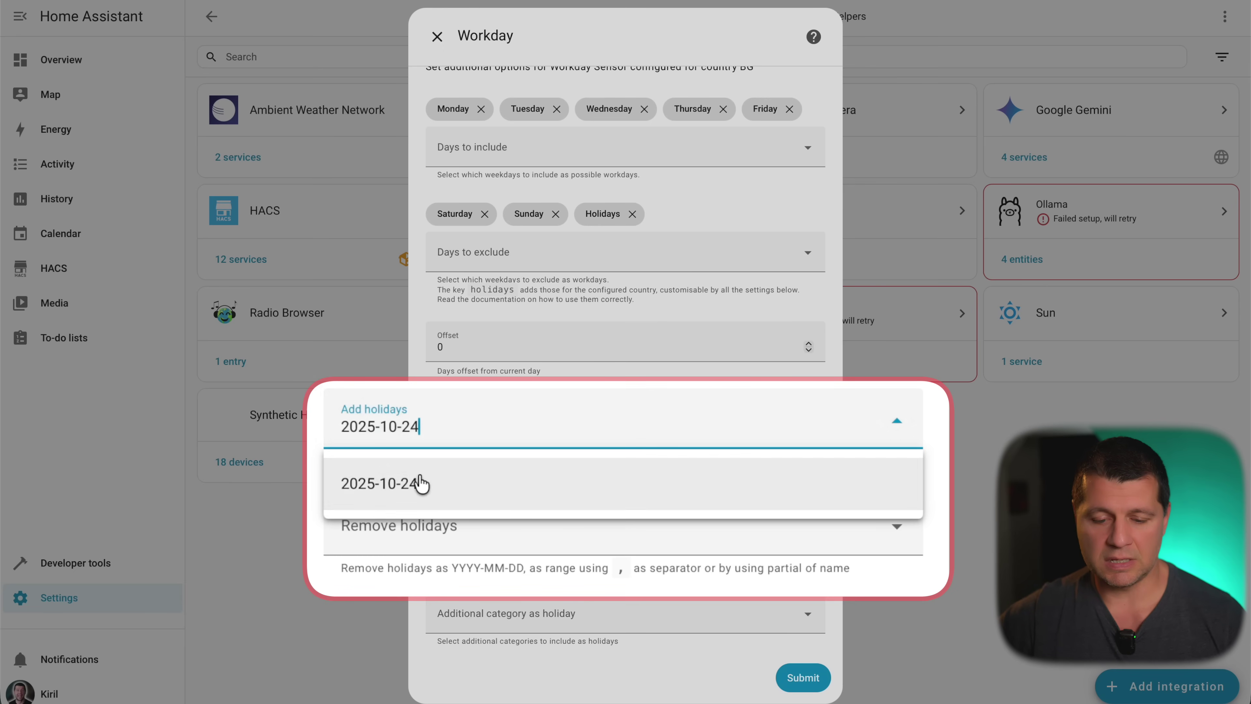
left_click(418, 482)
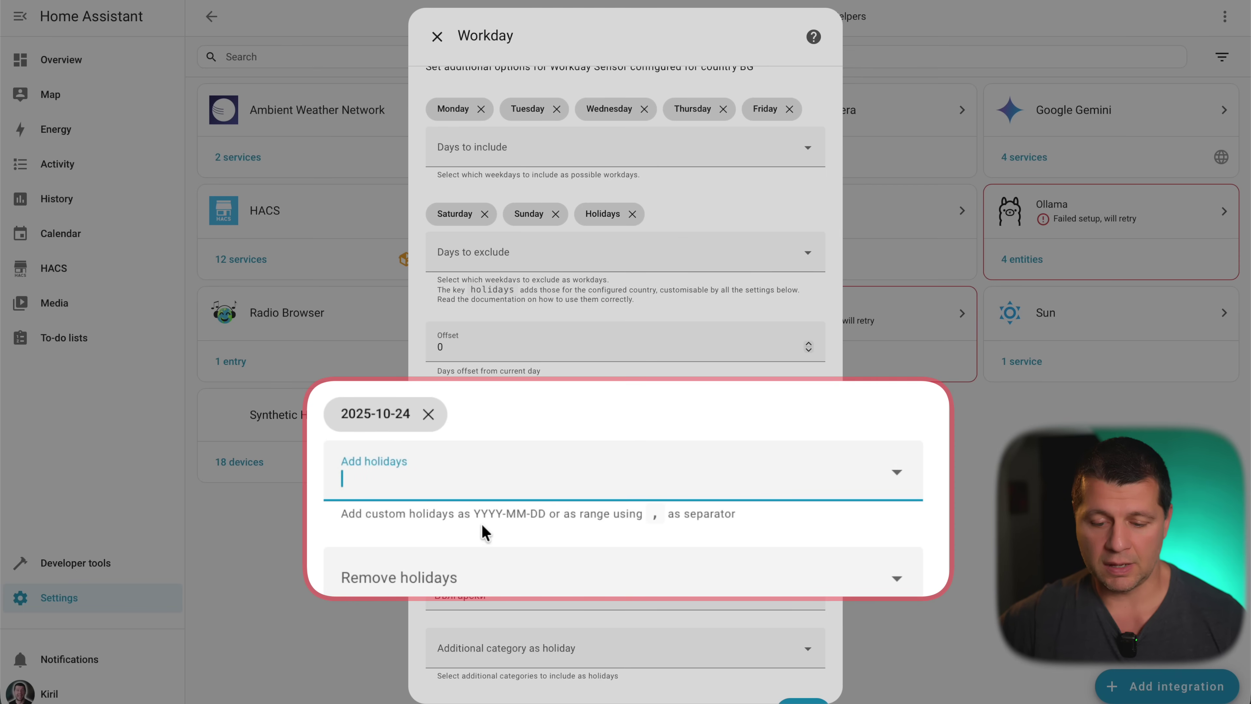
left_click_drag(654, 529, 686, 518)
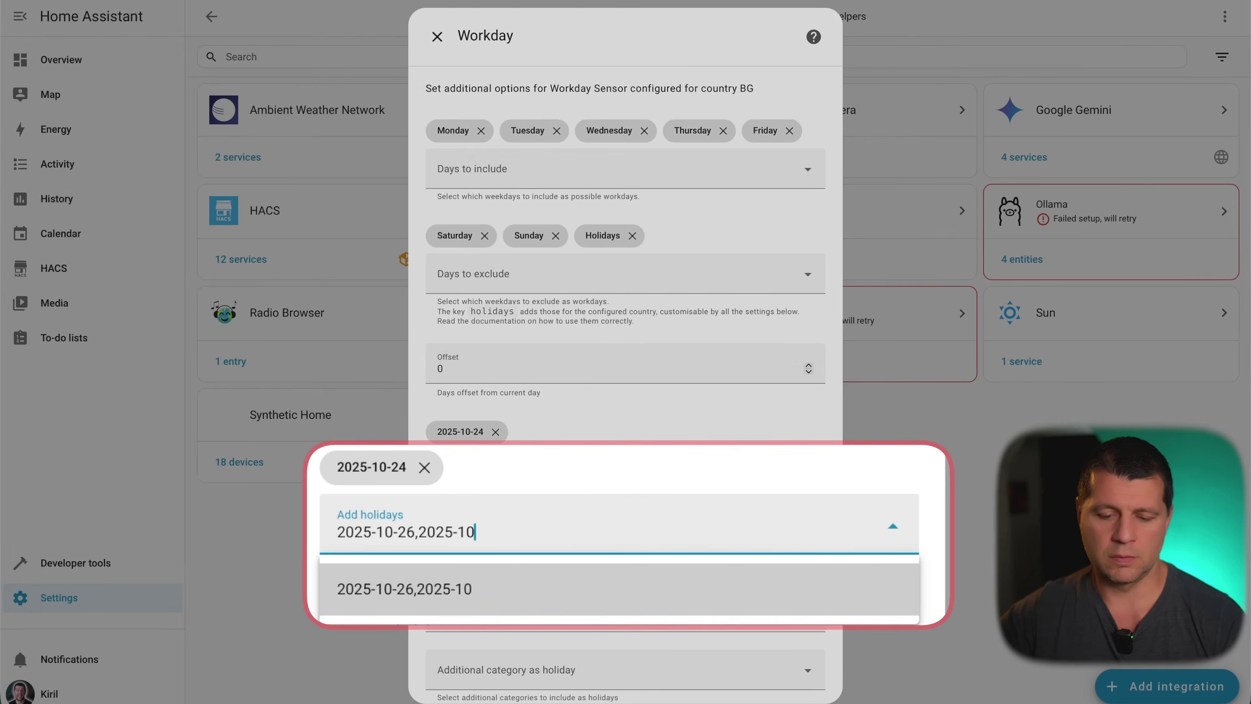
type("-30")
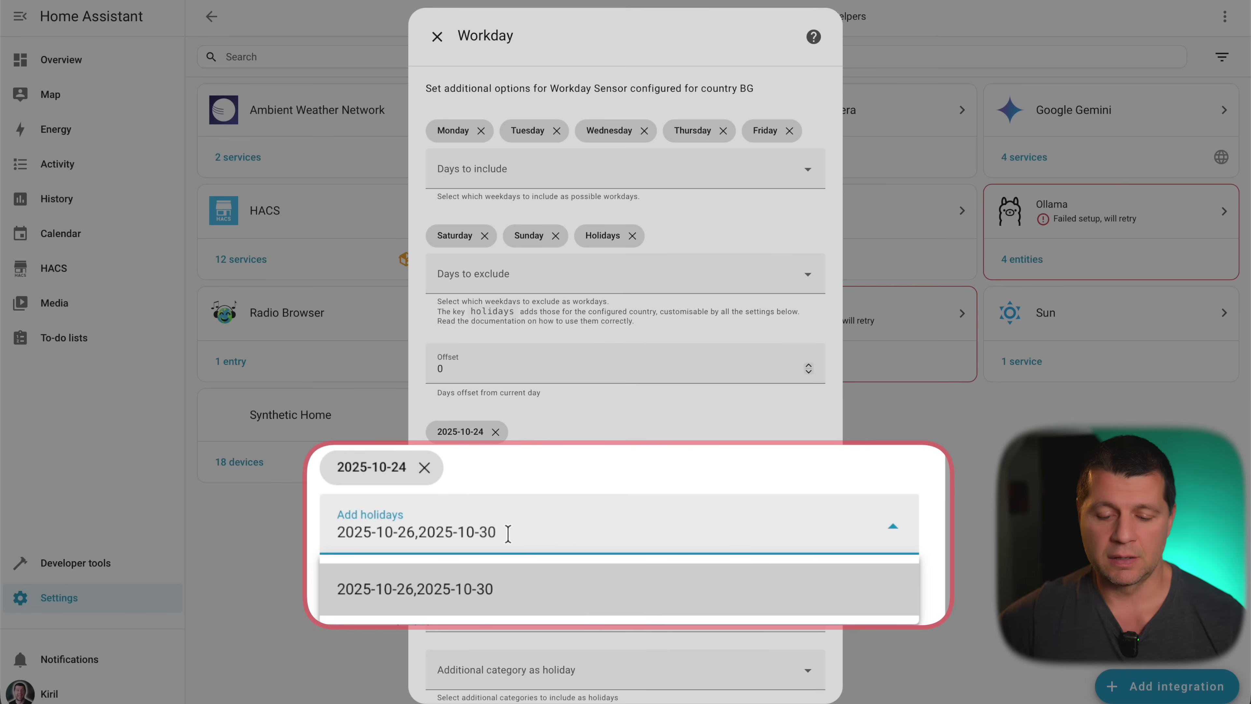
key("Return")
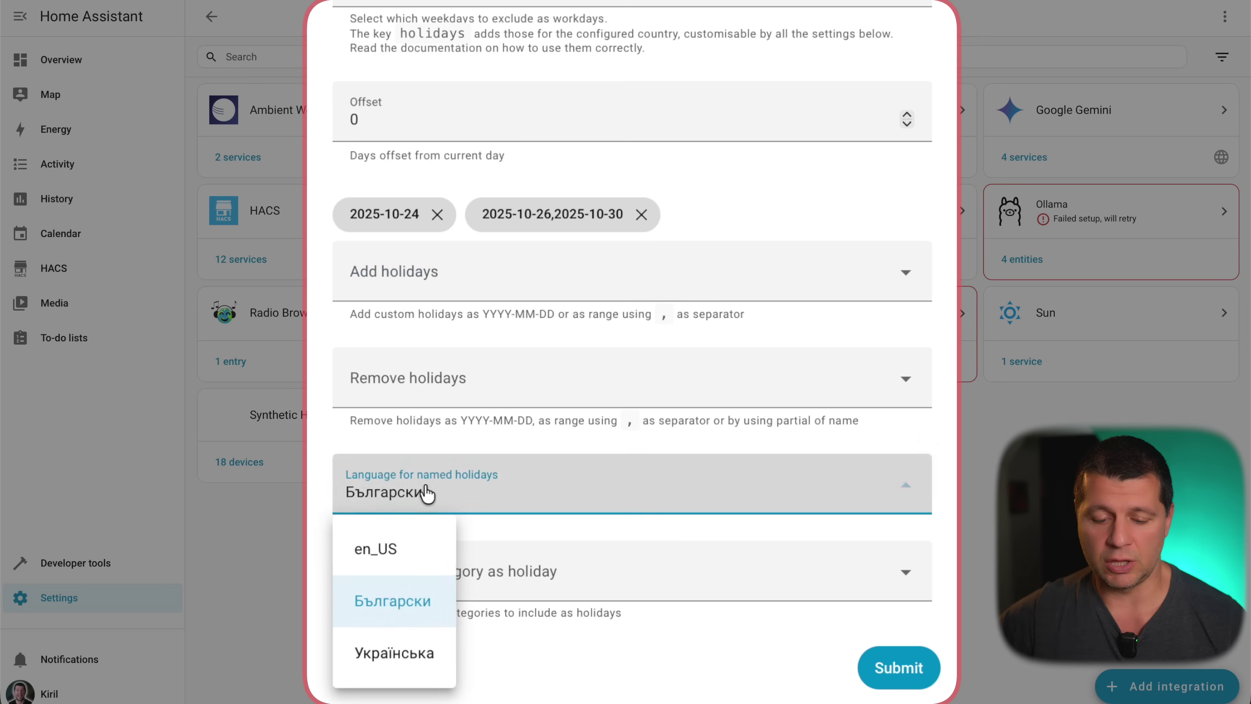
Keep Български holiday names, add School as an extra holiday category, and submit
left_click(499, 441)
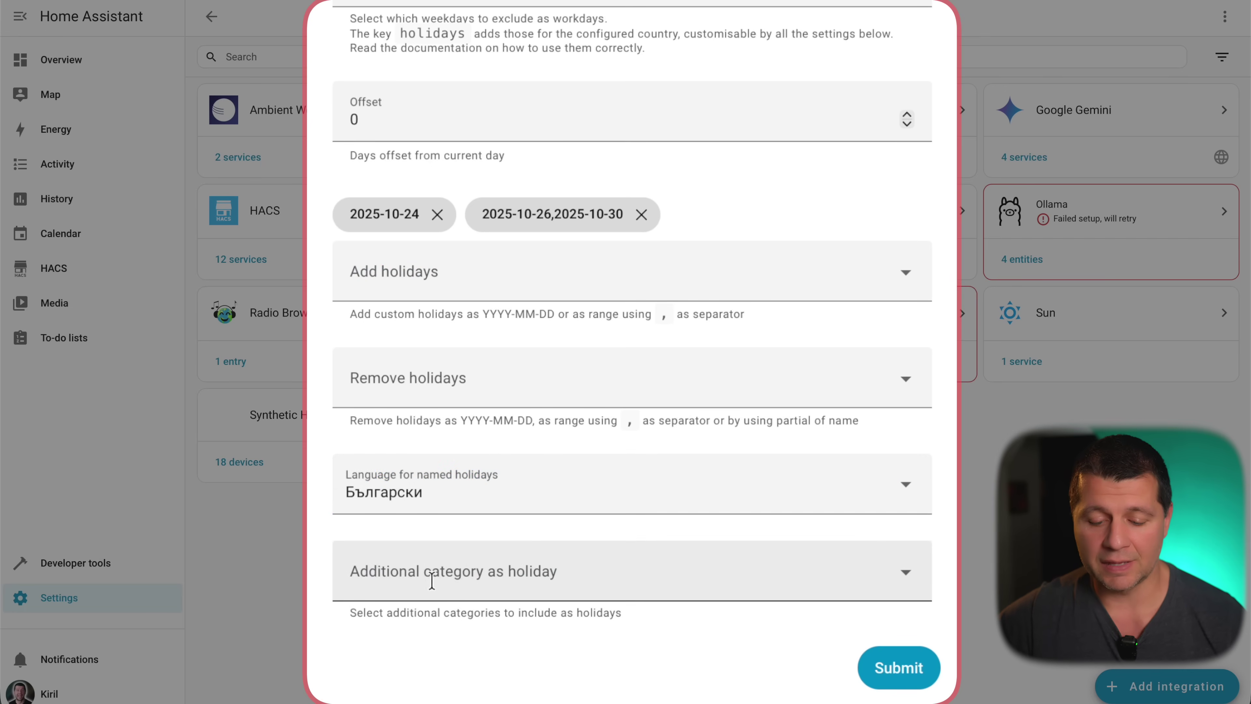
left_click(487, 570)
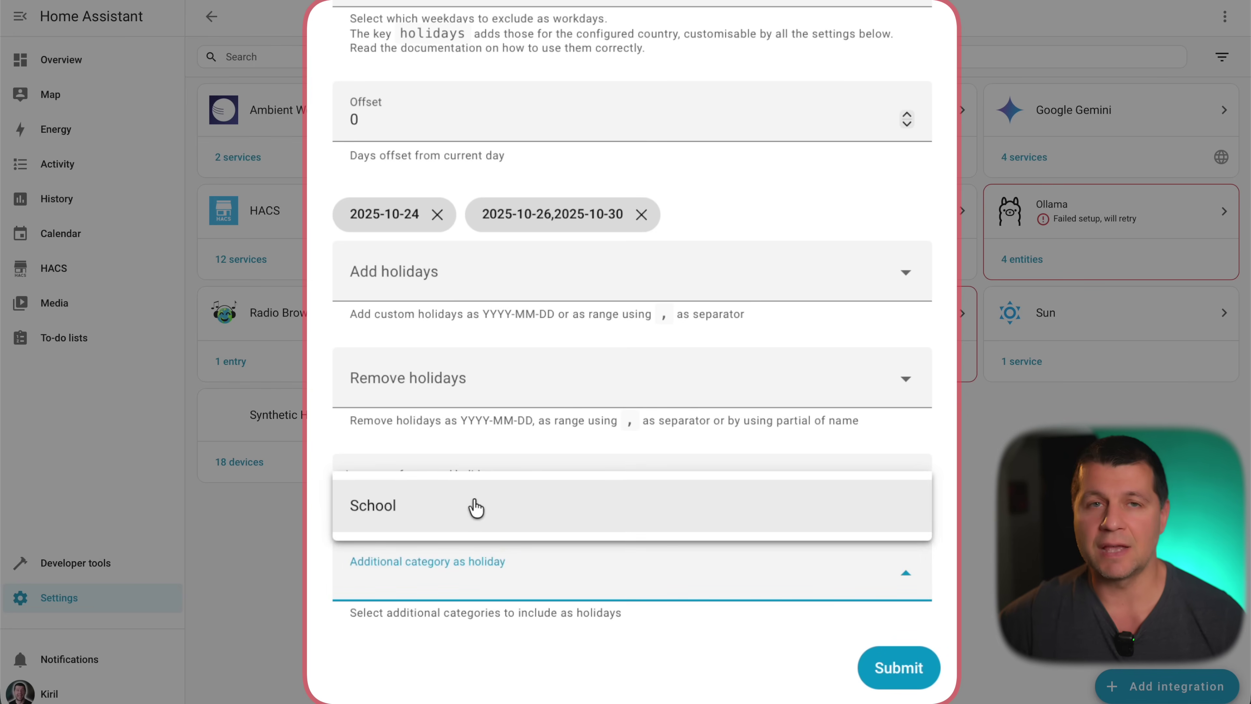
left_click(470, 507)
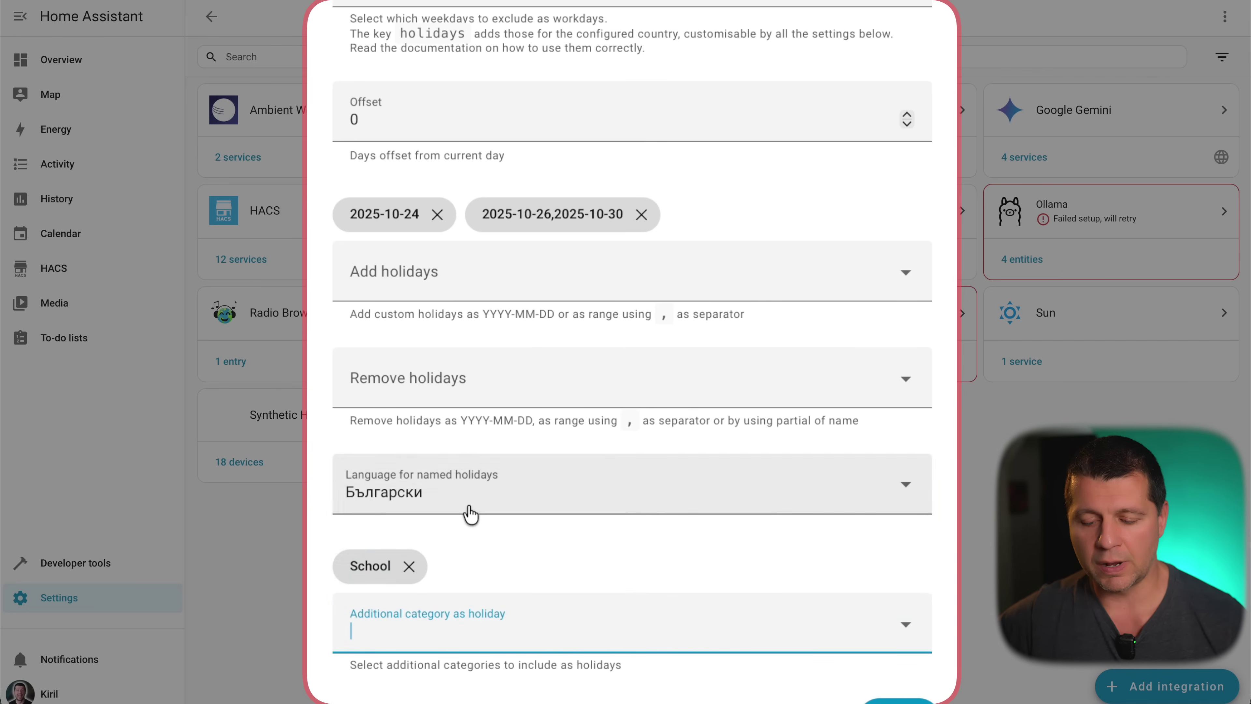
scroll(513, 571, "down", 1)
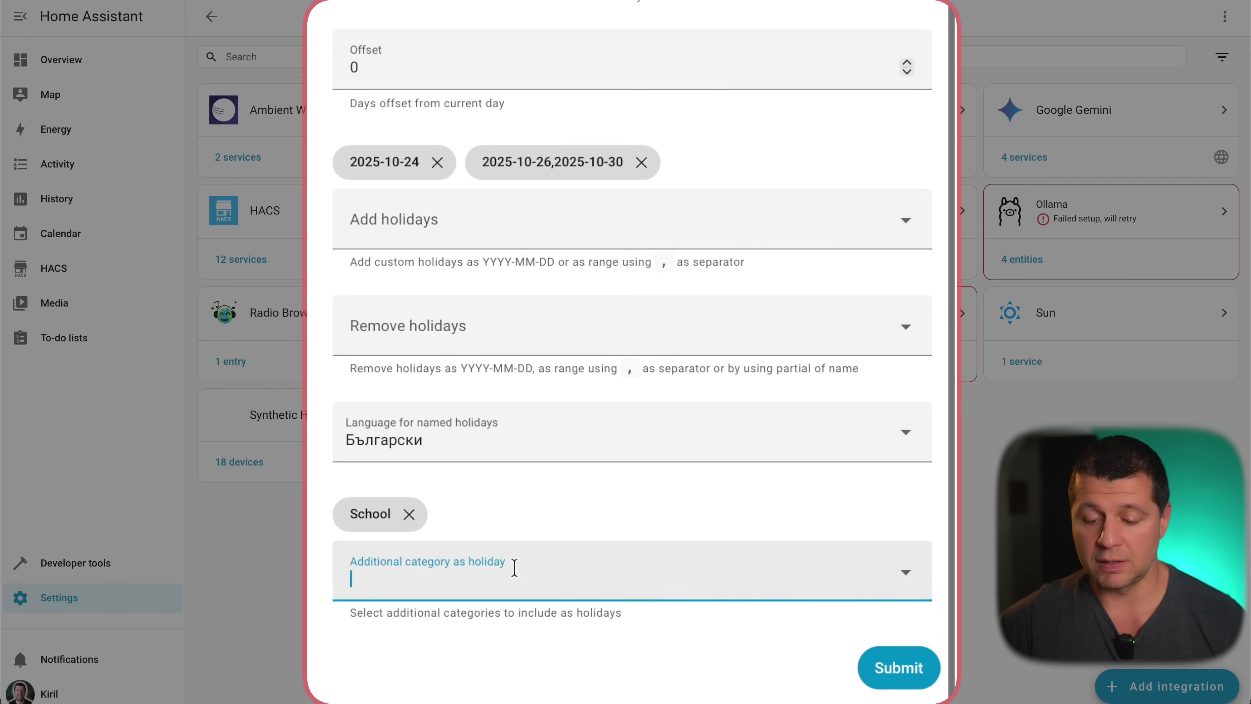
scroll(573, 522, "up", 3)
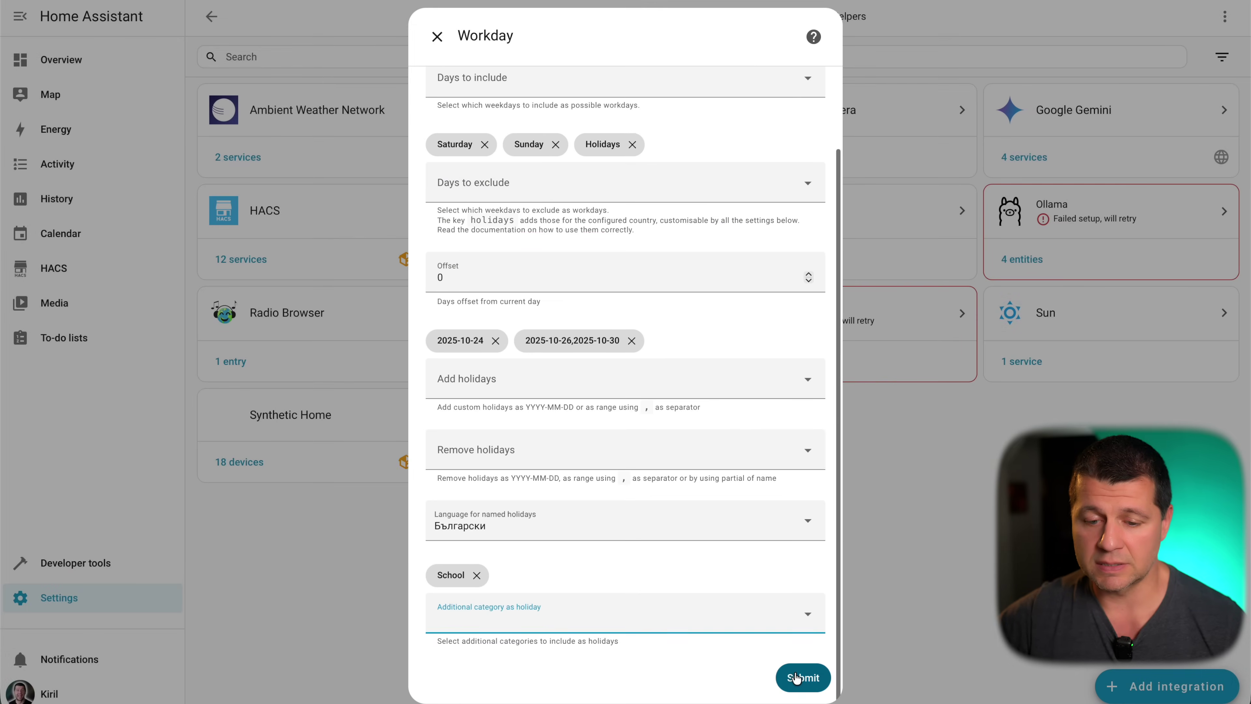
left_click(800, 676)
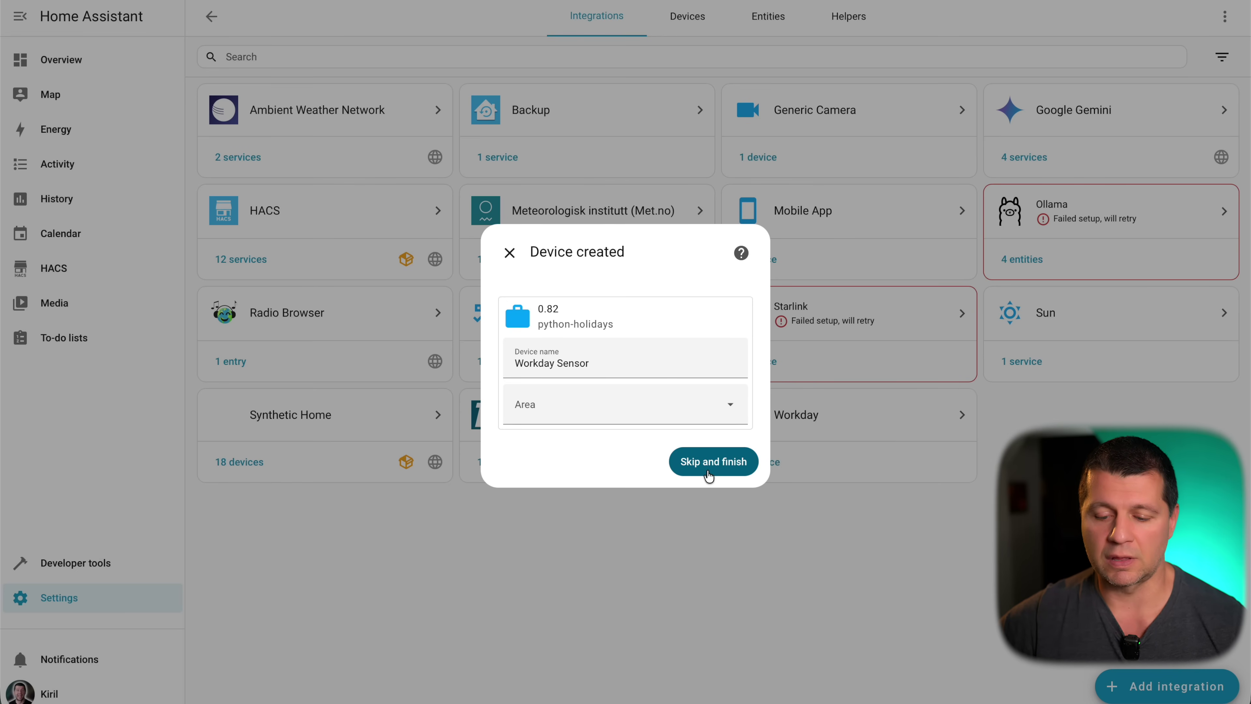
left_click(707, 475)
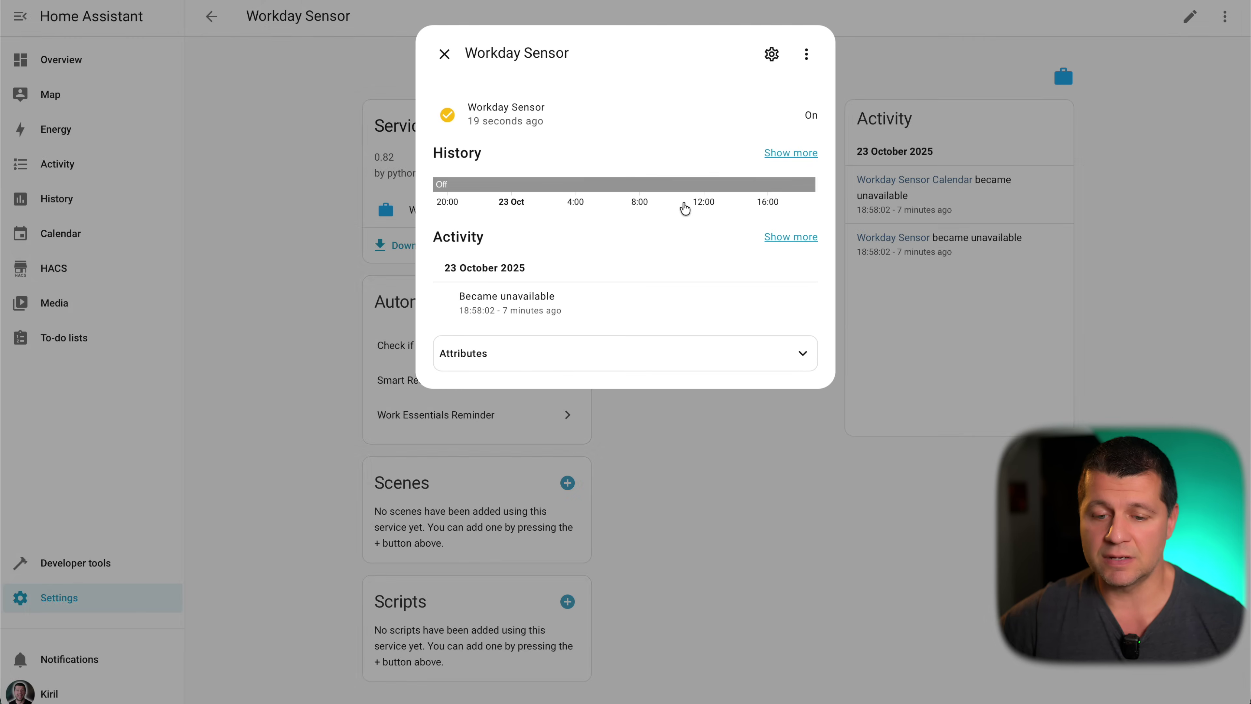
left_click(443, 55)
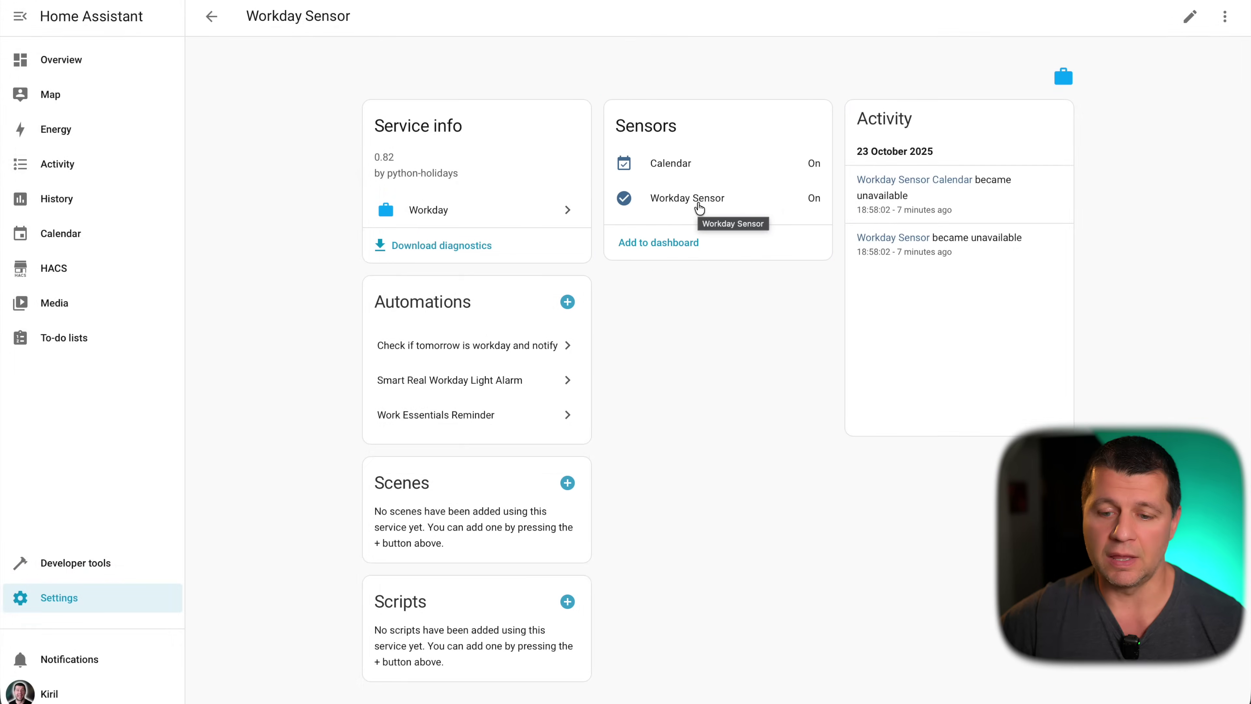
left_click(698, 207)
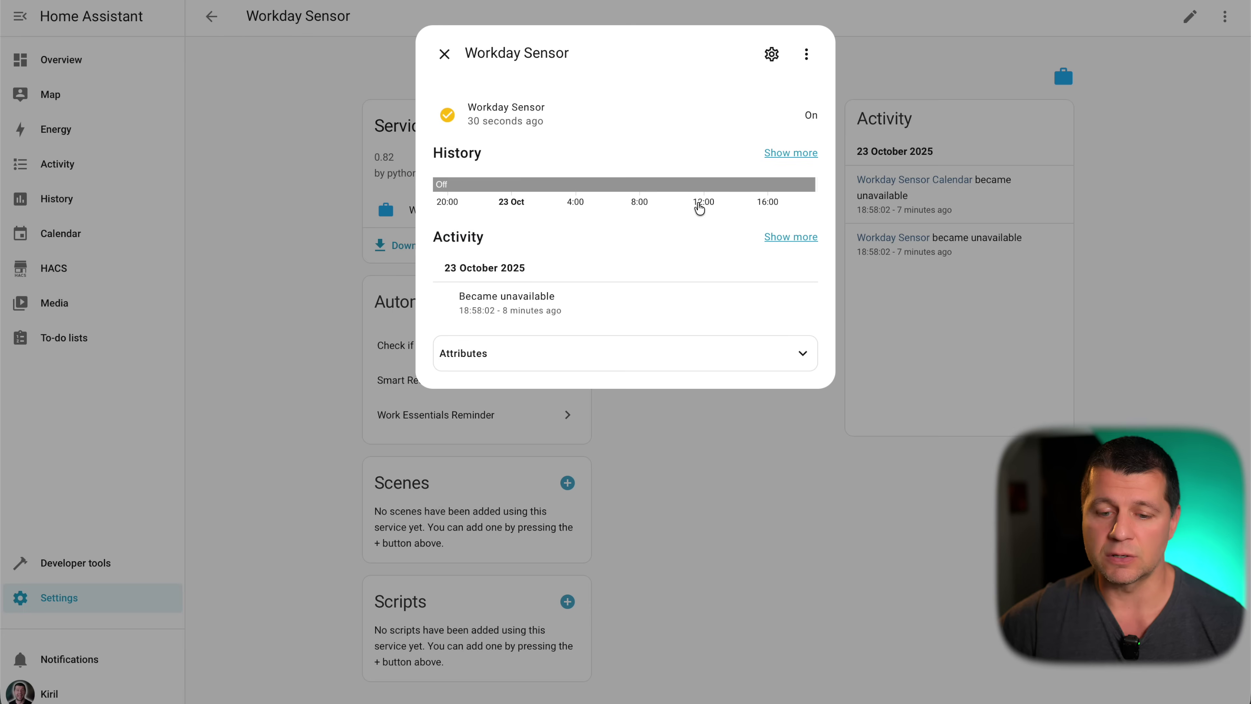
left_click(442, 54)
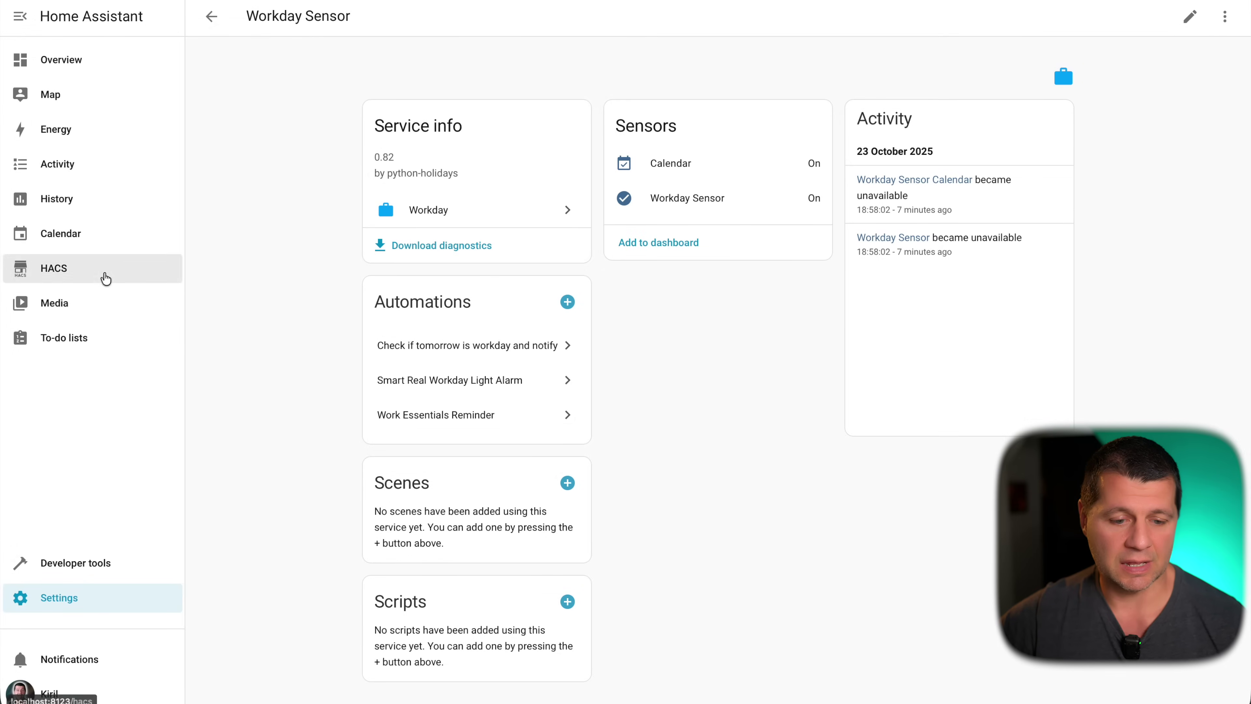
Open the calendar and view the 31 October workday entry
left_click(55, 236)
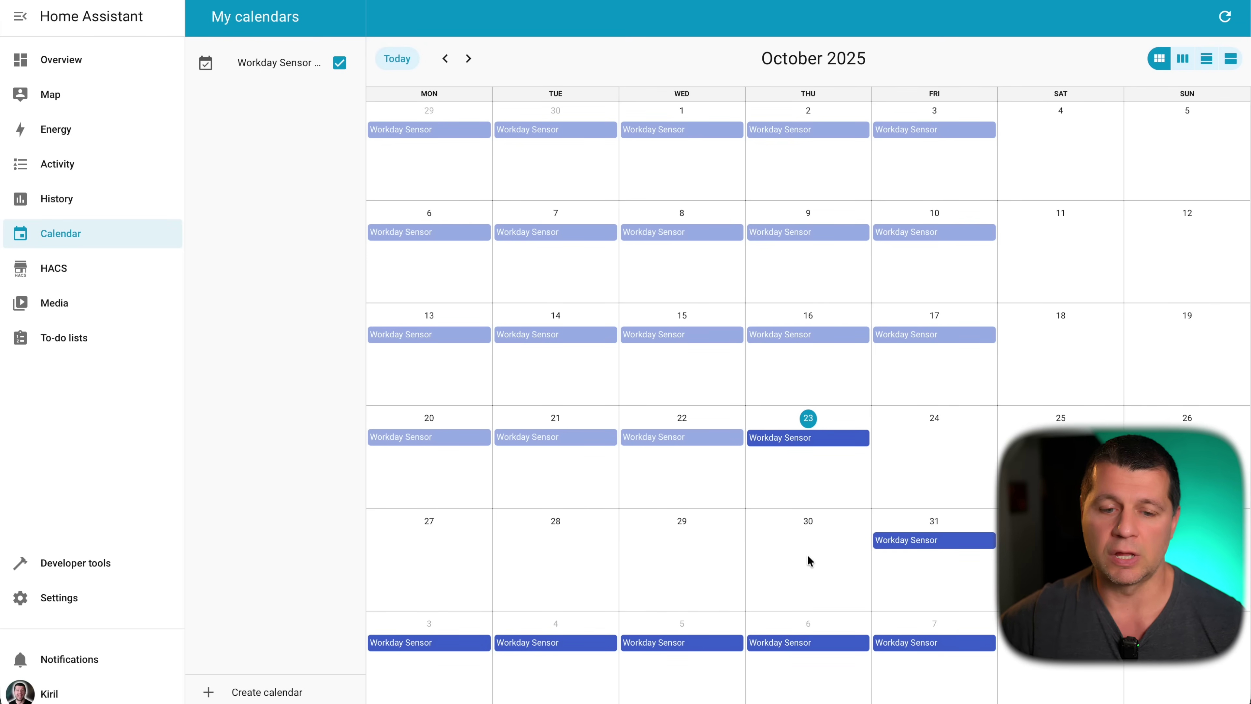
left_click(918, 542)
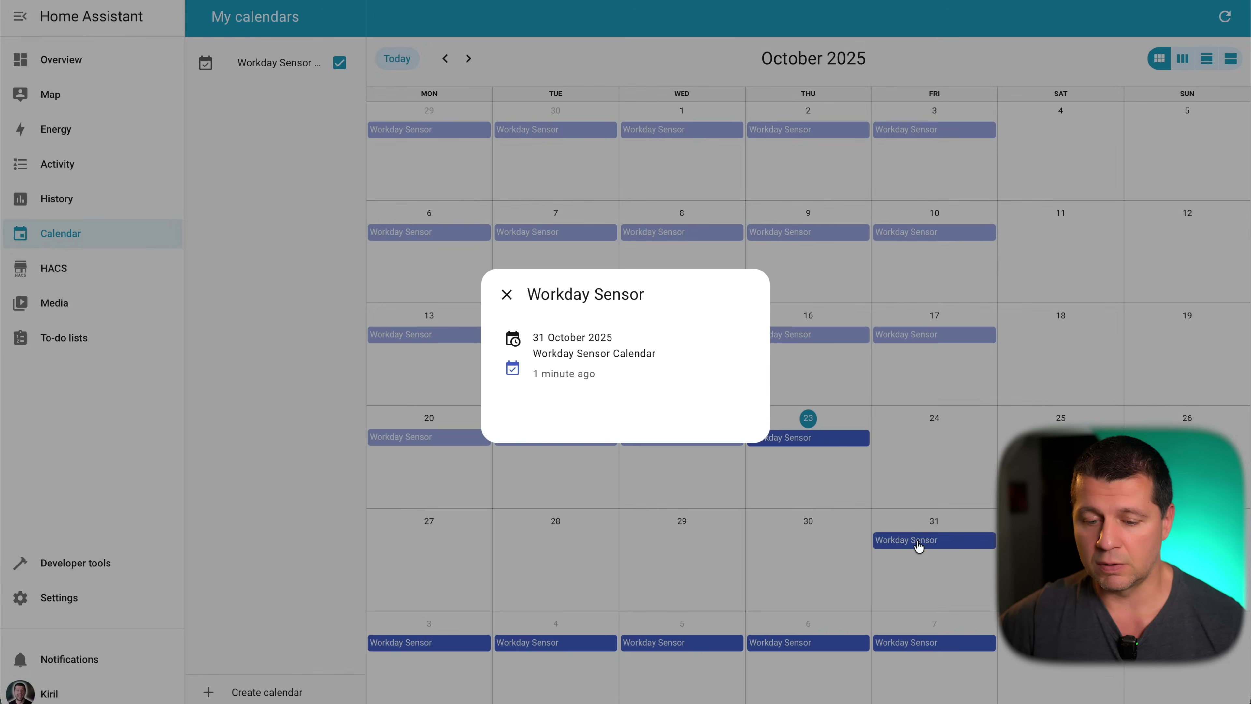
left_click(505, 294)
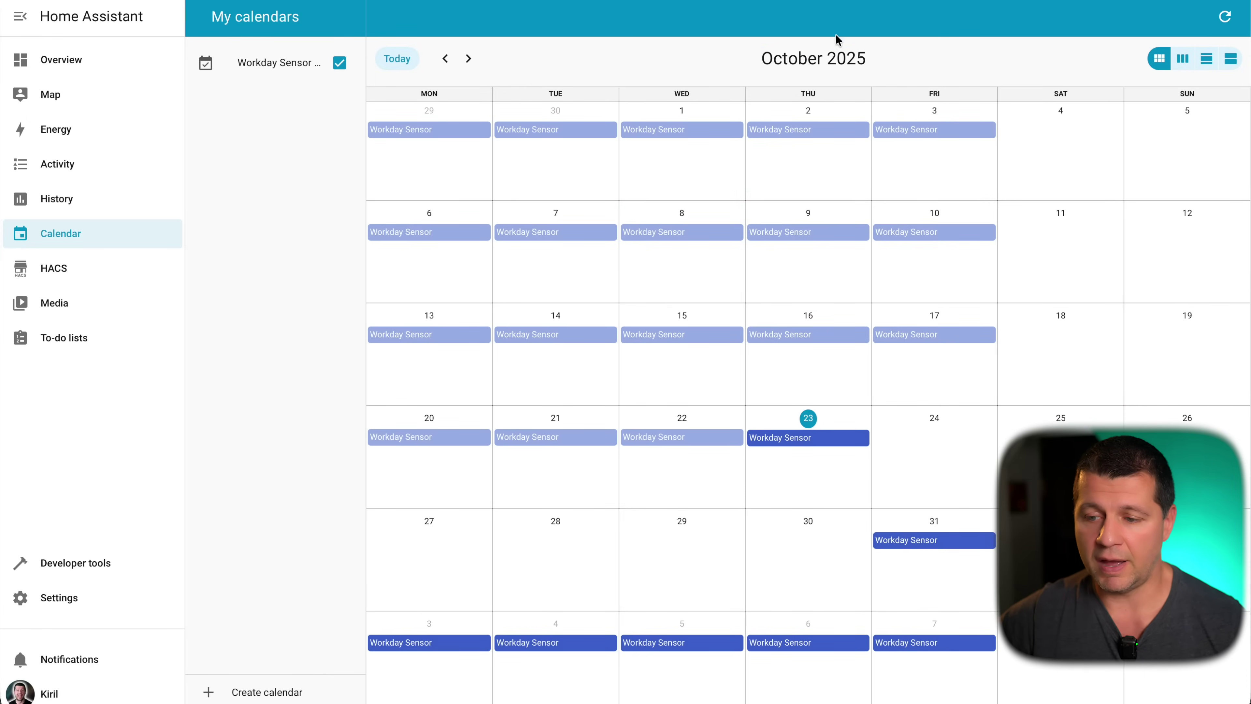
Browse the calendar ahead to December 2025 and back to October
left_click(470, 59)
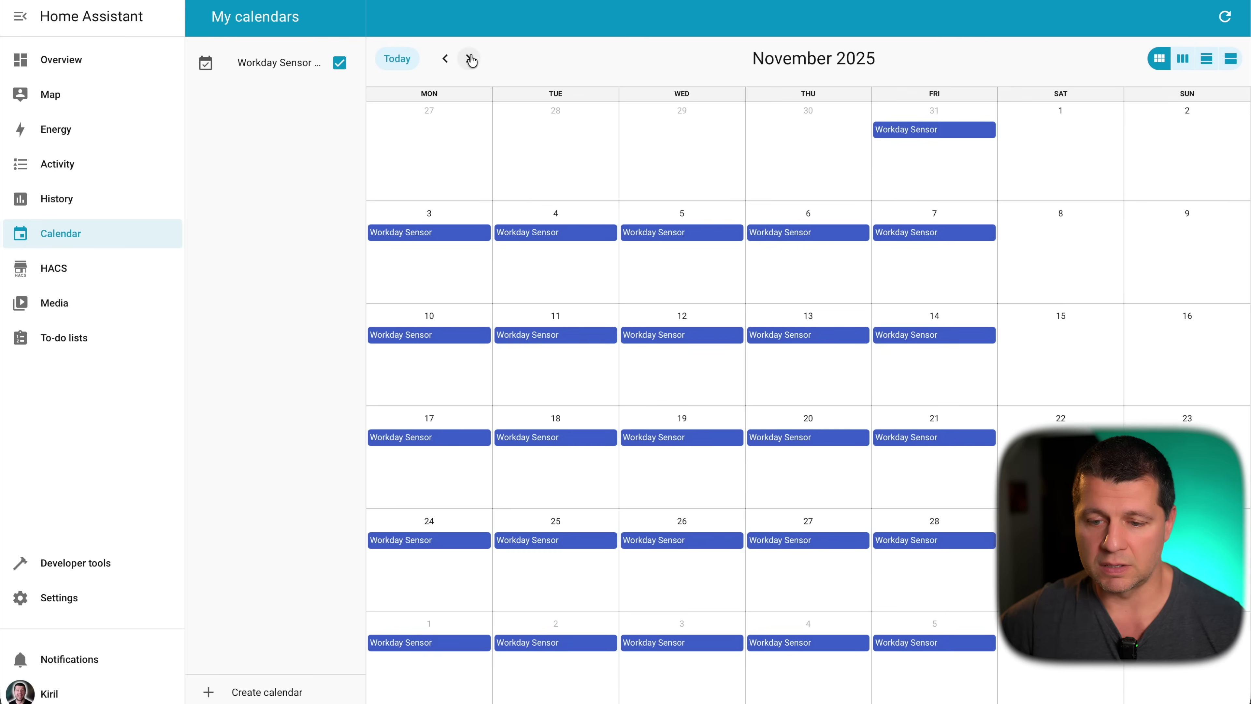
left_click(470, 59)
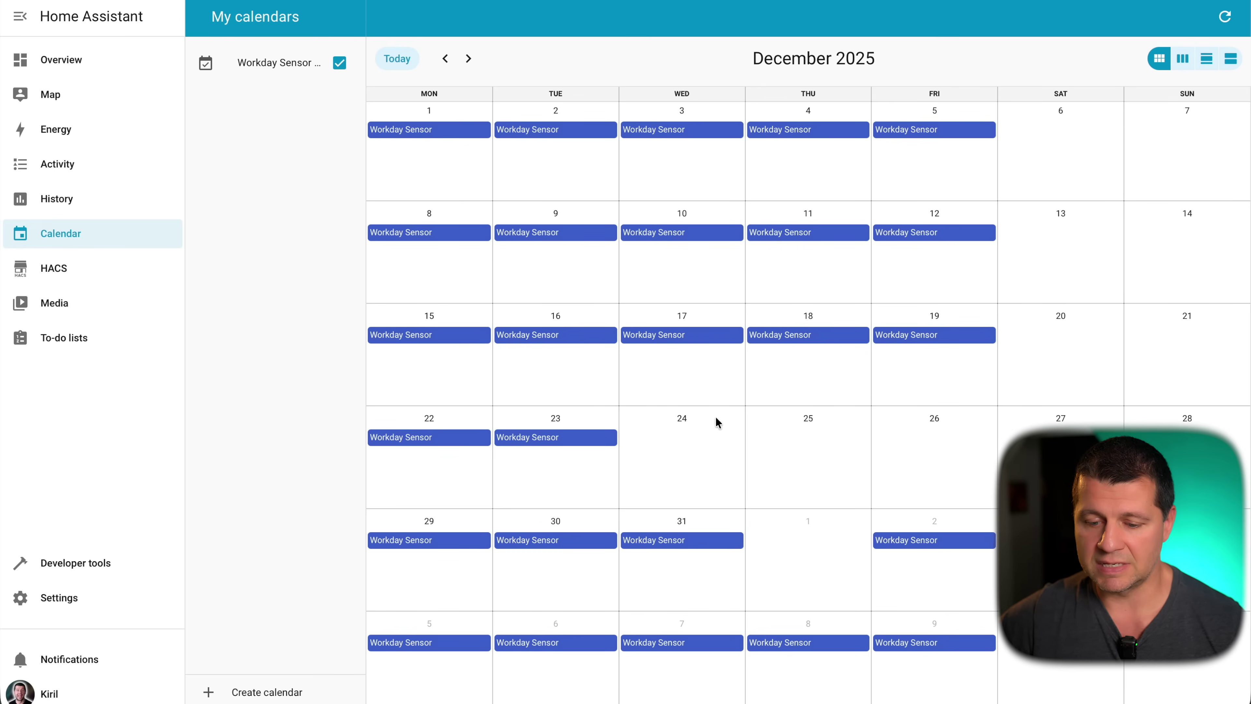
left_click(446, 63)
left_click(445, 63)
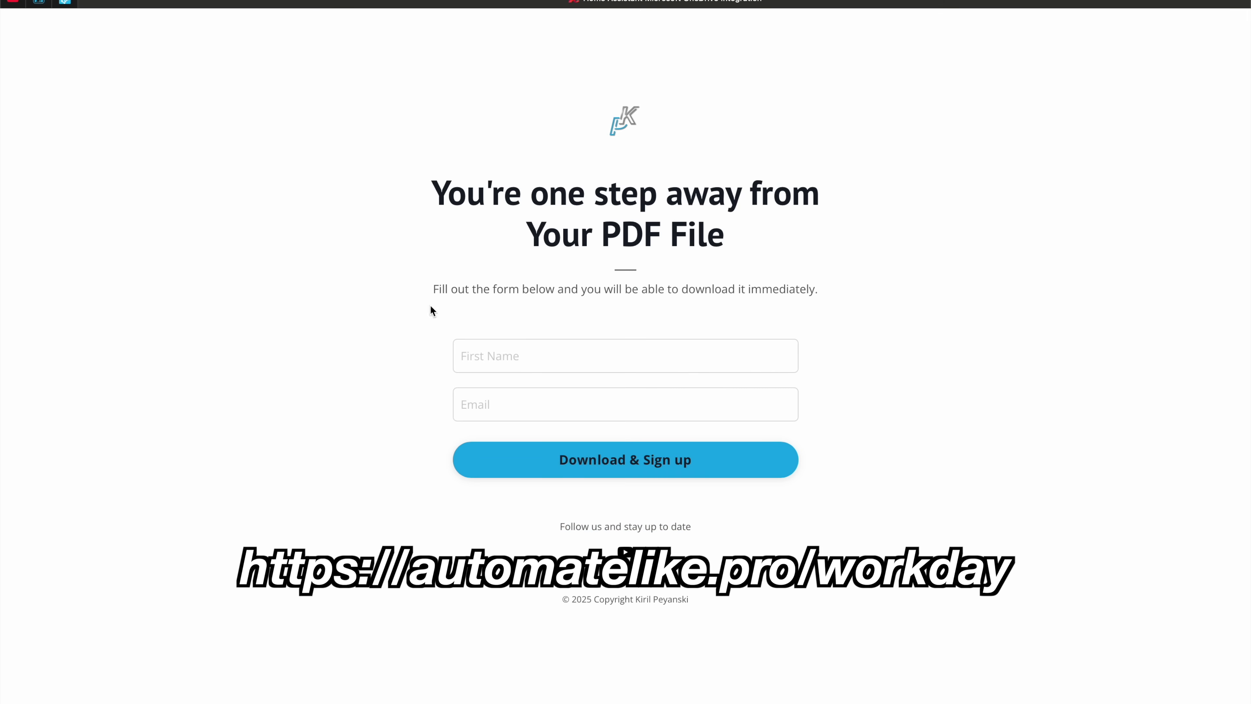
Fill in the first name and e-mail address and submit the sign-up form
type("iril")
key("Tab")
type("@gma")
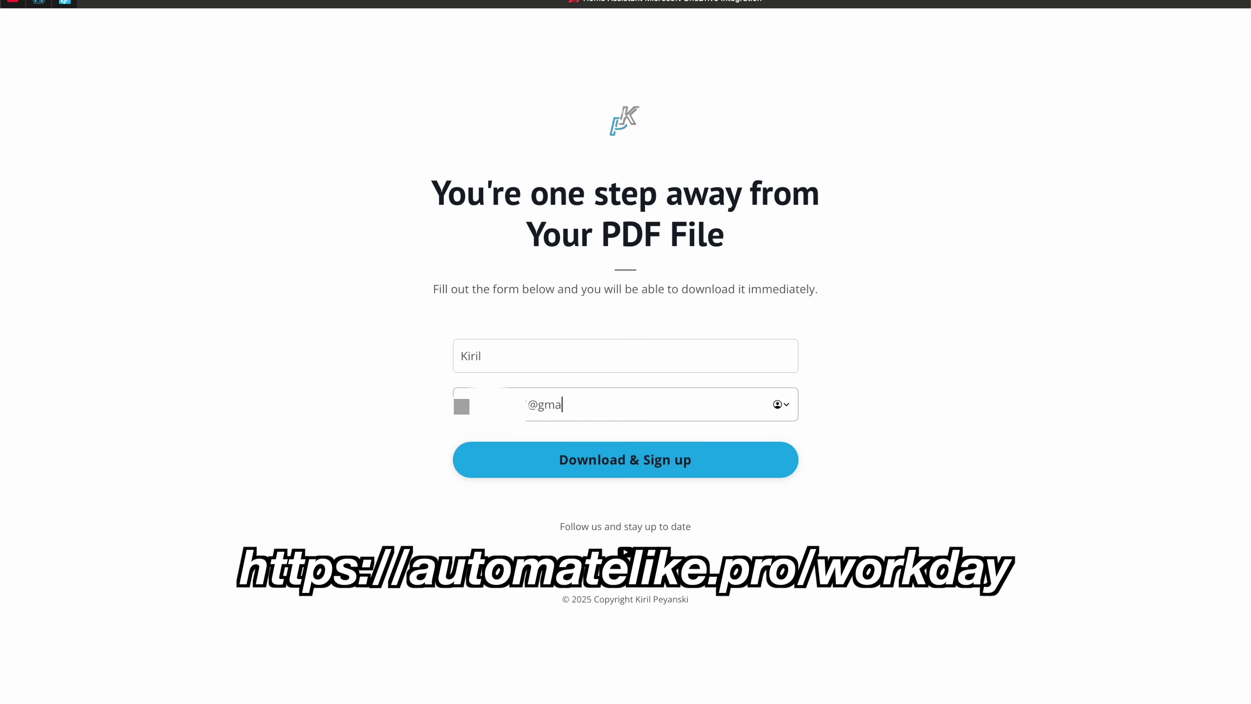
type("il.com")
left_click(596, 465)
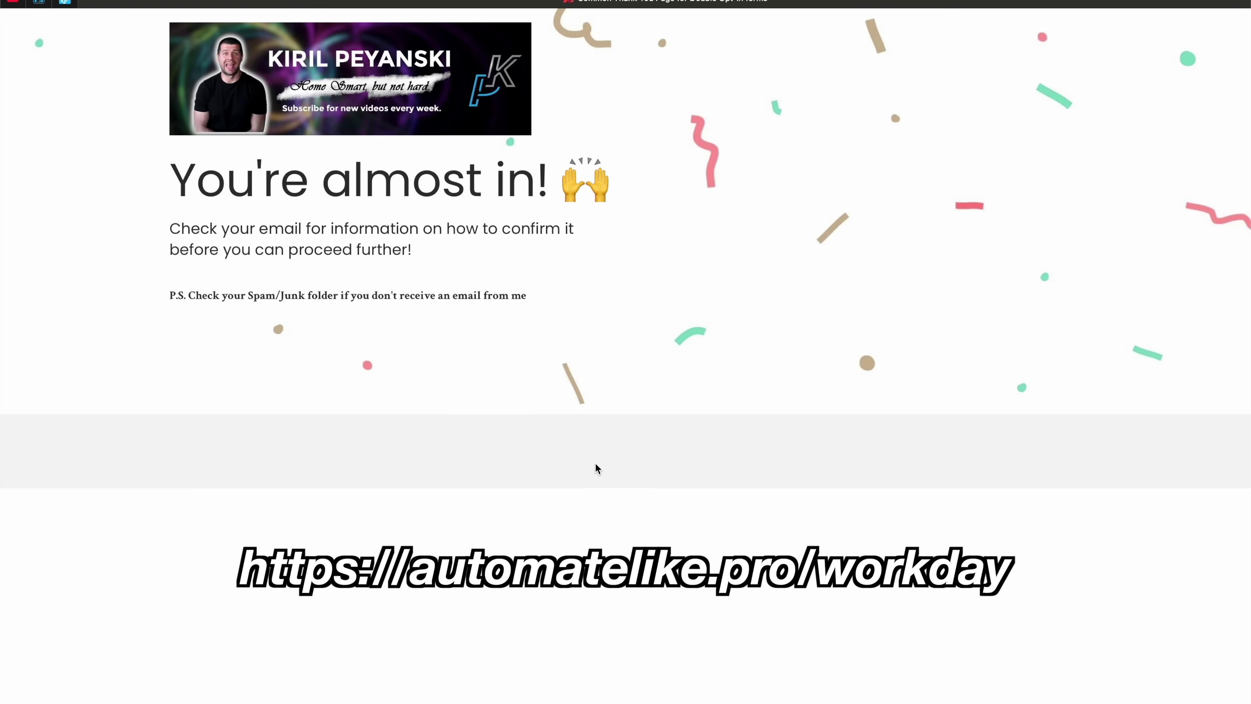
Confirm the address from the confirmation e-mail and download the Workday PDF guide
key("super+Tab")
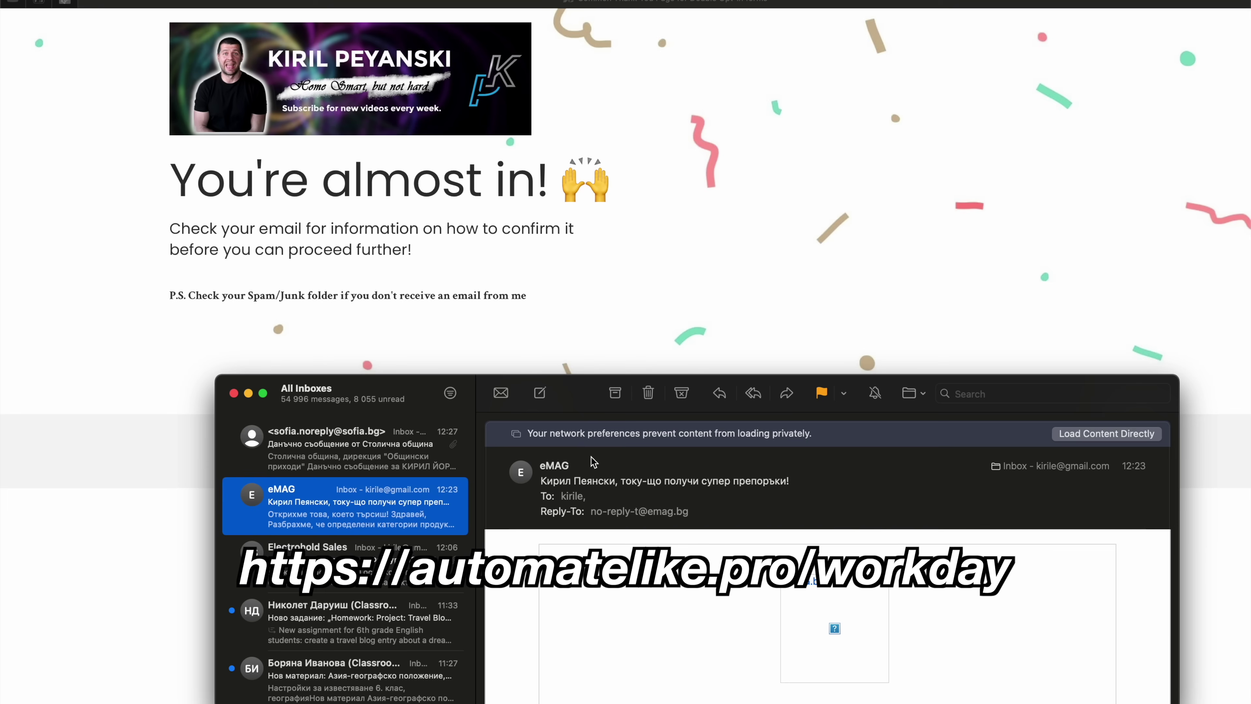
left_click(349, 449)
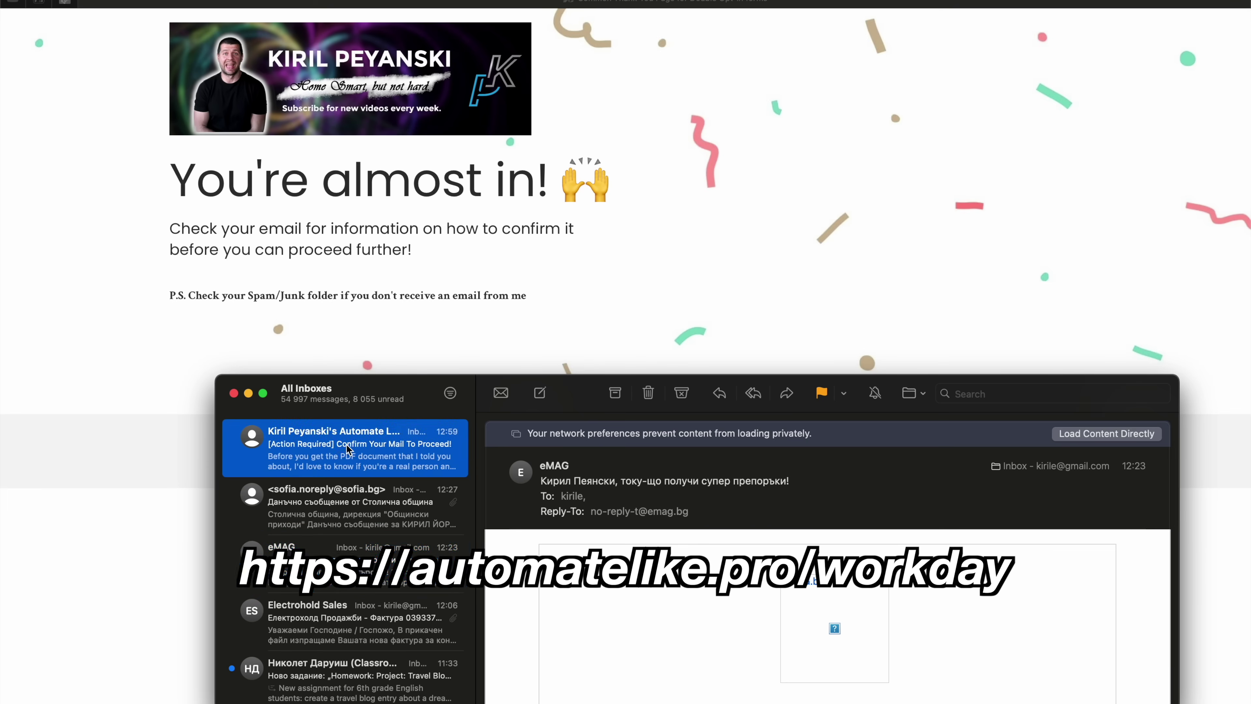
scroll(684, 654, "down", 4)
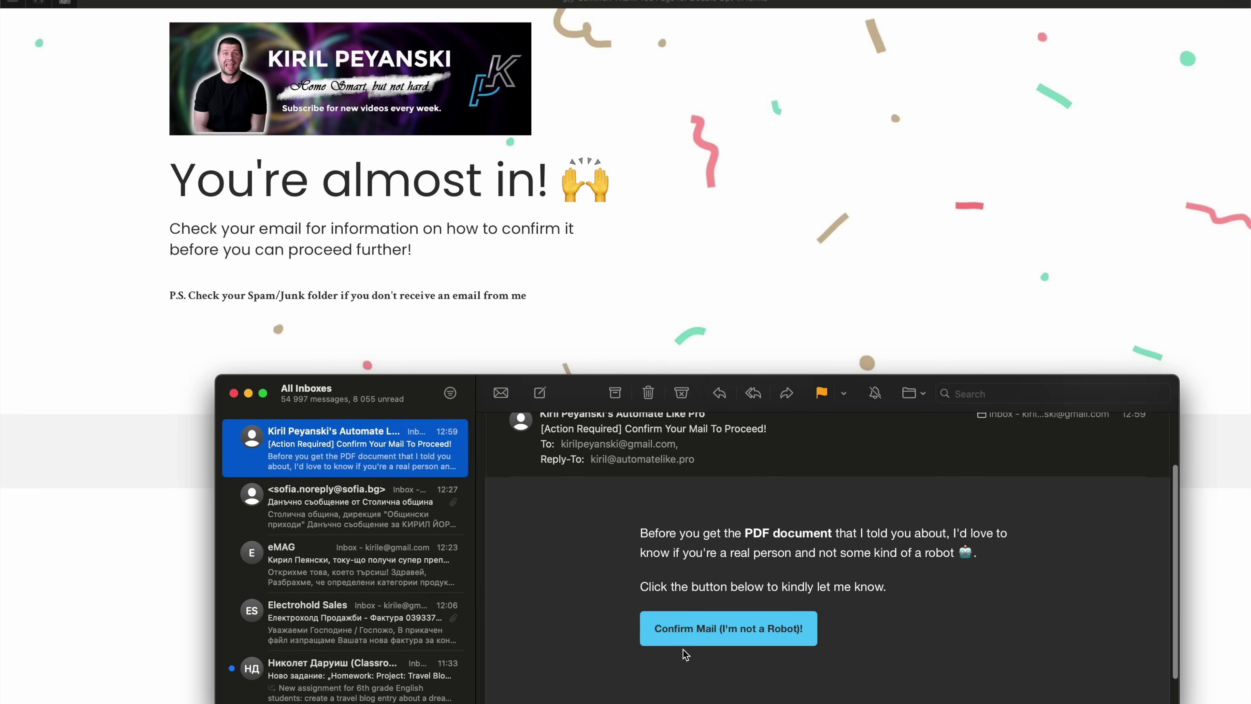
left_click(715, 611)
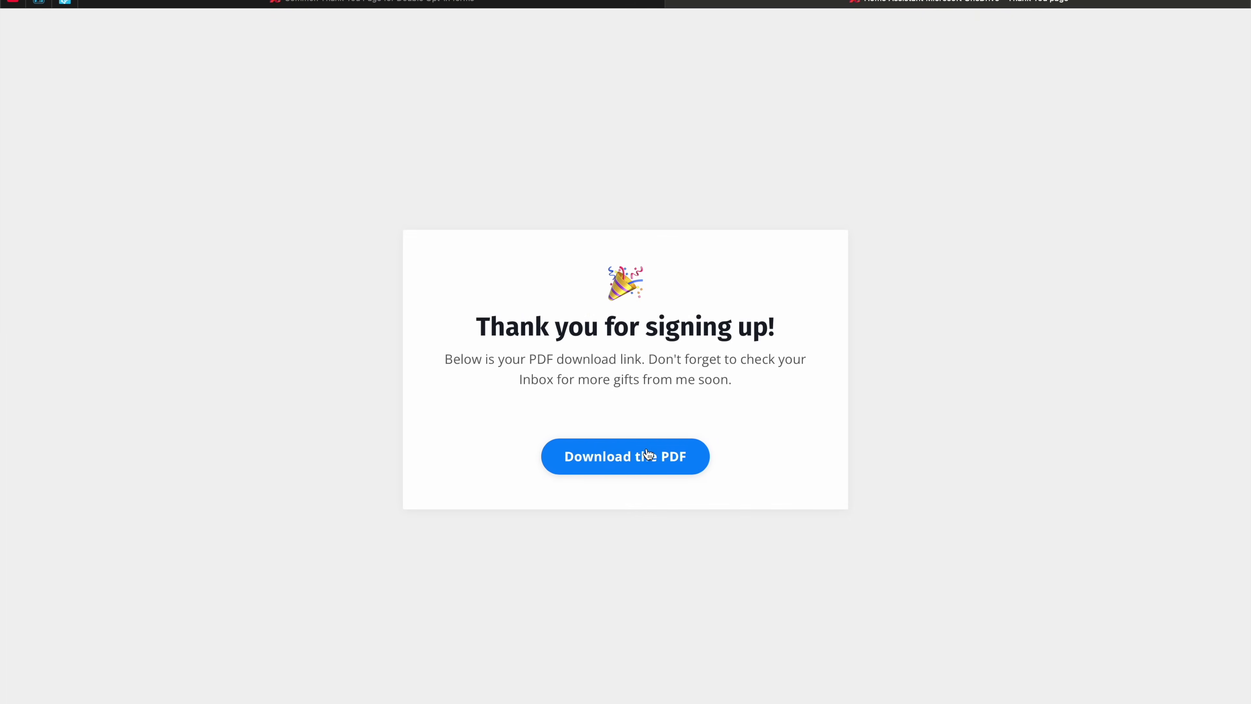
left_click(632, 449)
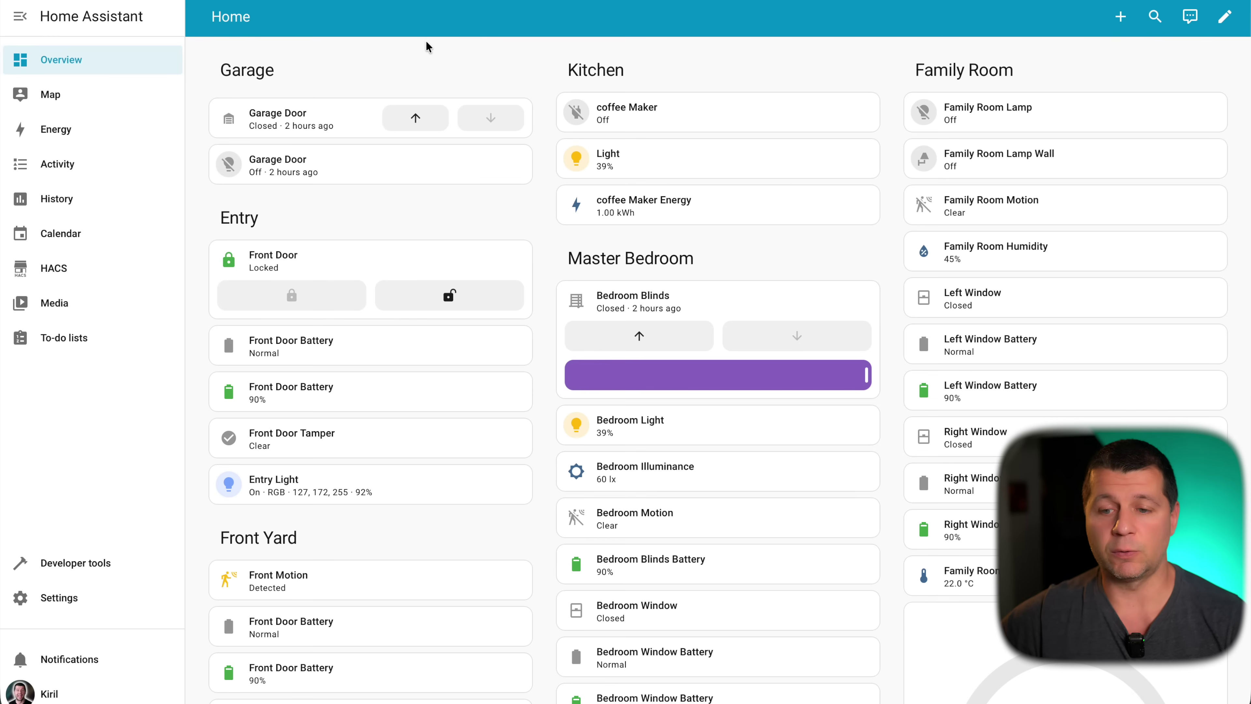
Switch on Smart Real Workday Light Alarm in the automations list and open its editor
key("c")
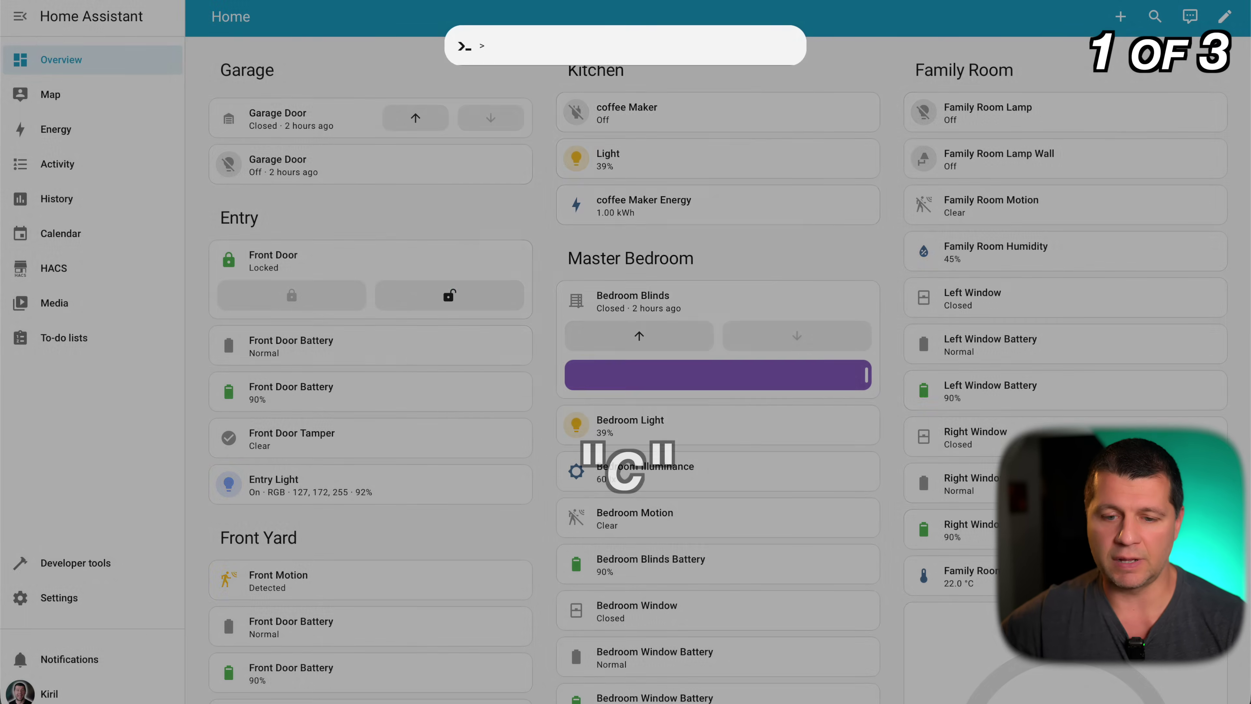
type("autopm")
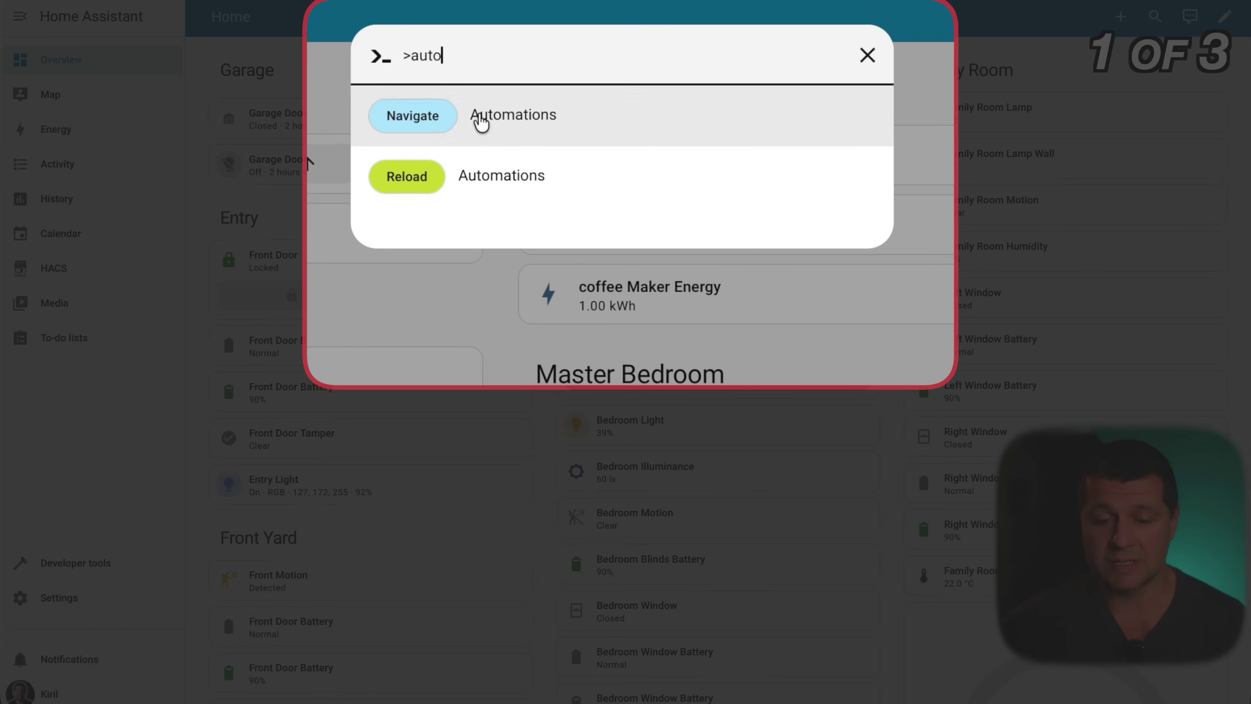
left_click(465, 115)
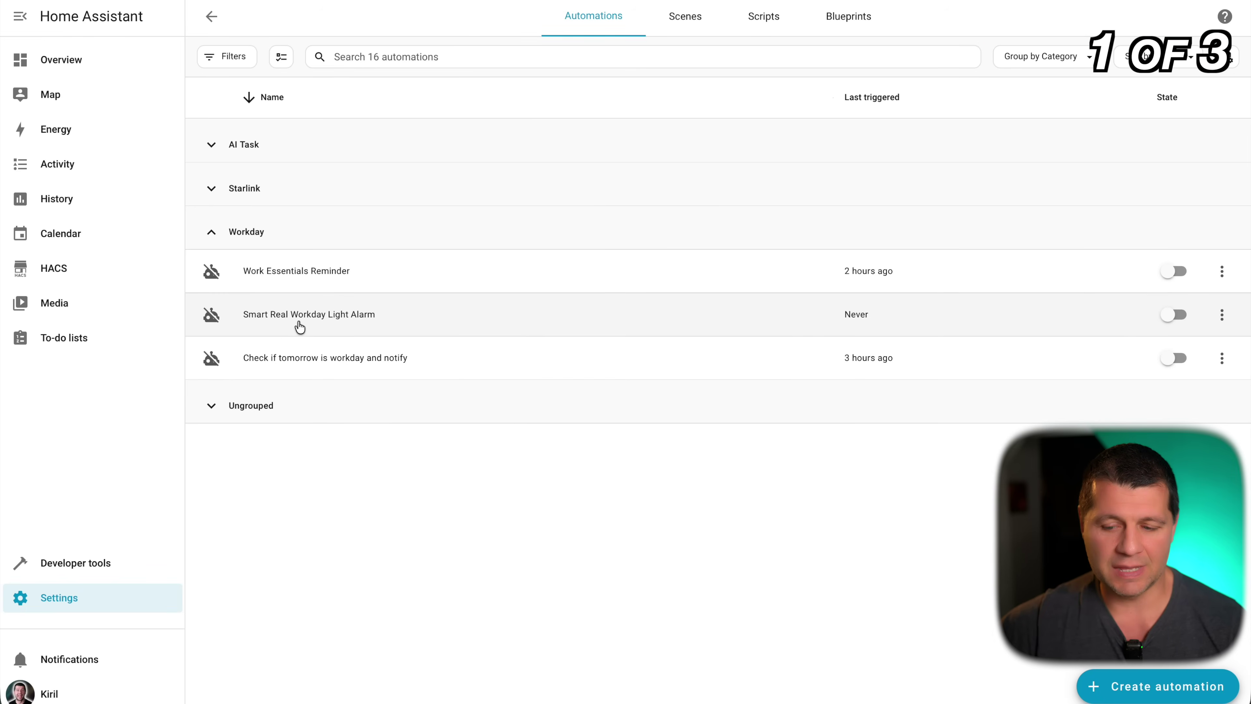
left_click(1172, 315)
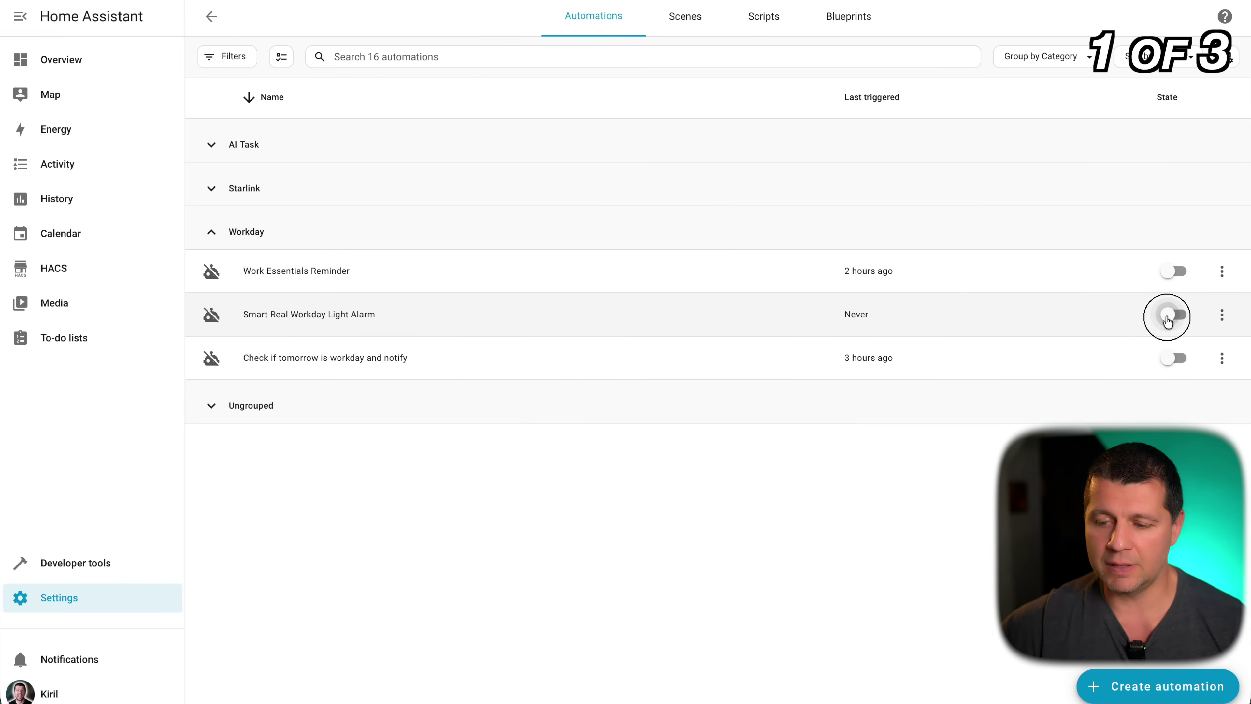
left_click(338, 314)
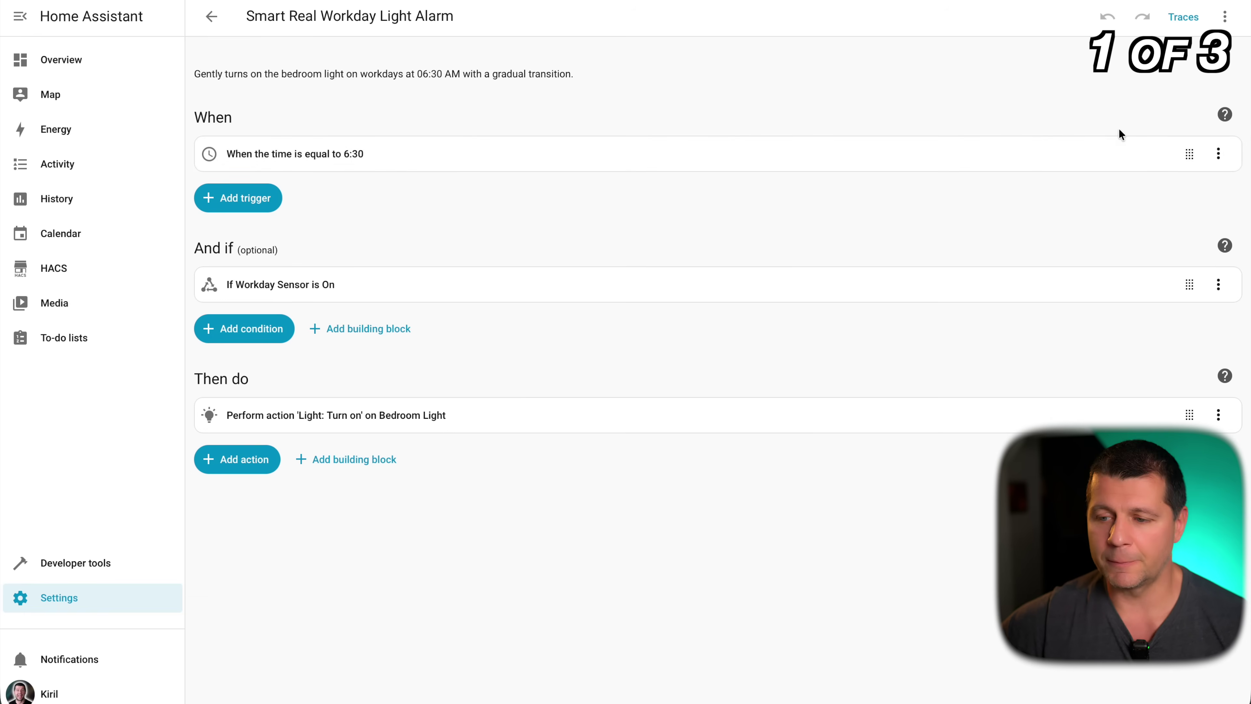
View the automation in YAML, then return to the visual editor
left_click(1222, 19)
left_click(1178, 303)
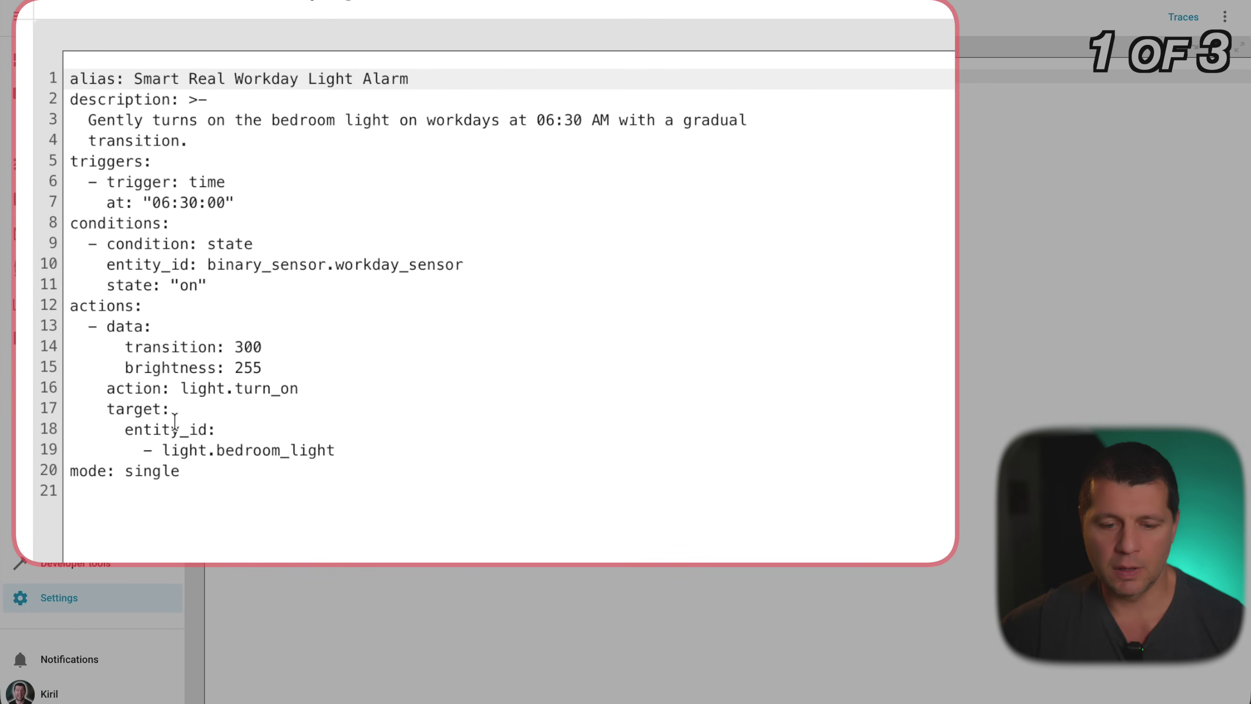
left_click(1224, 16)
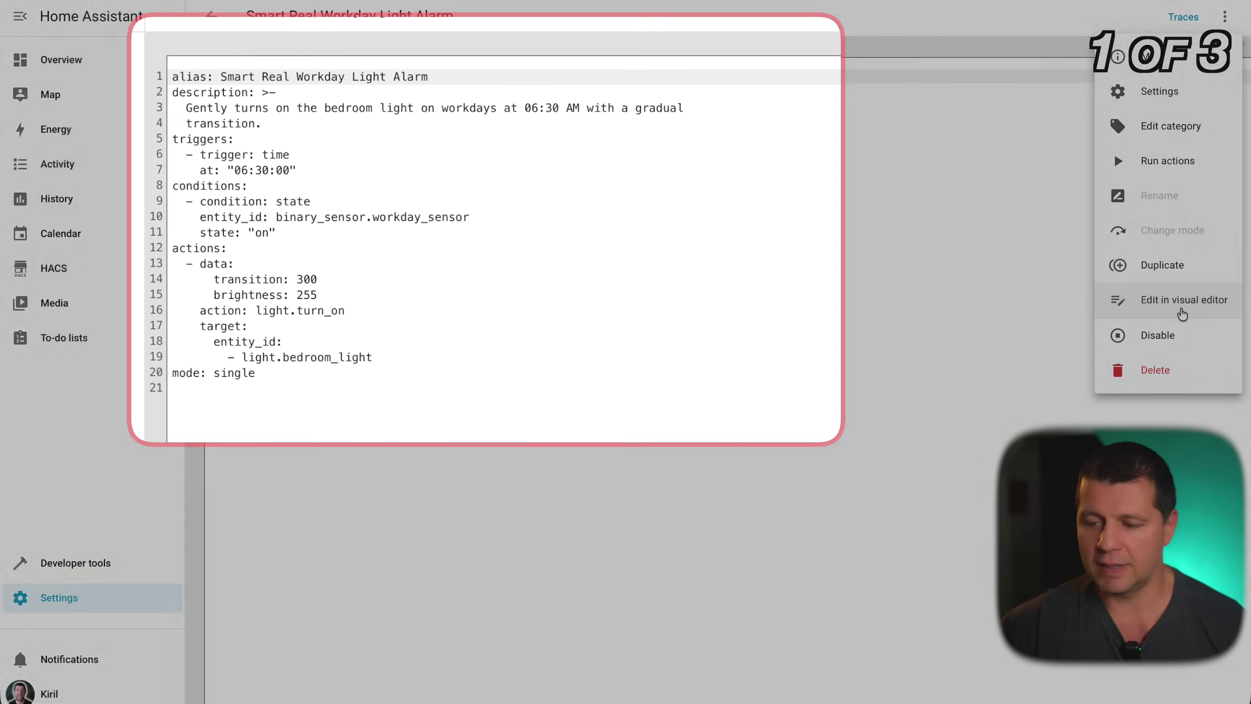
left_click(1189, 307)
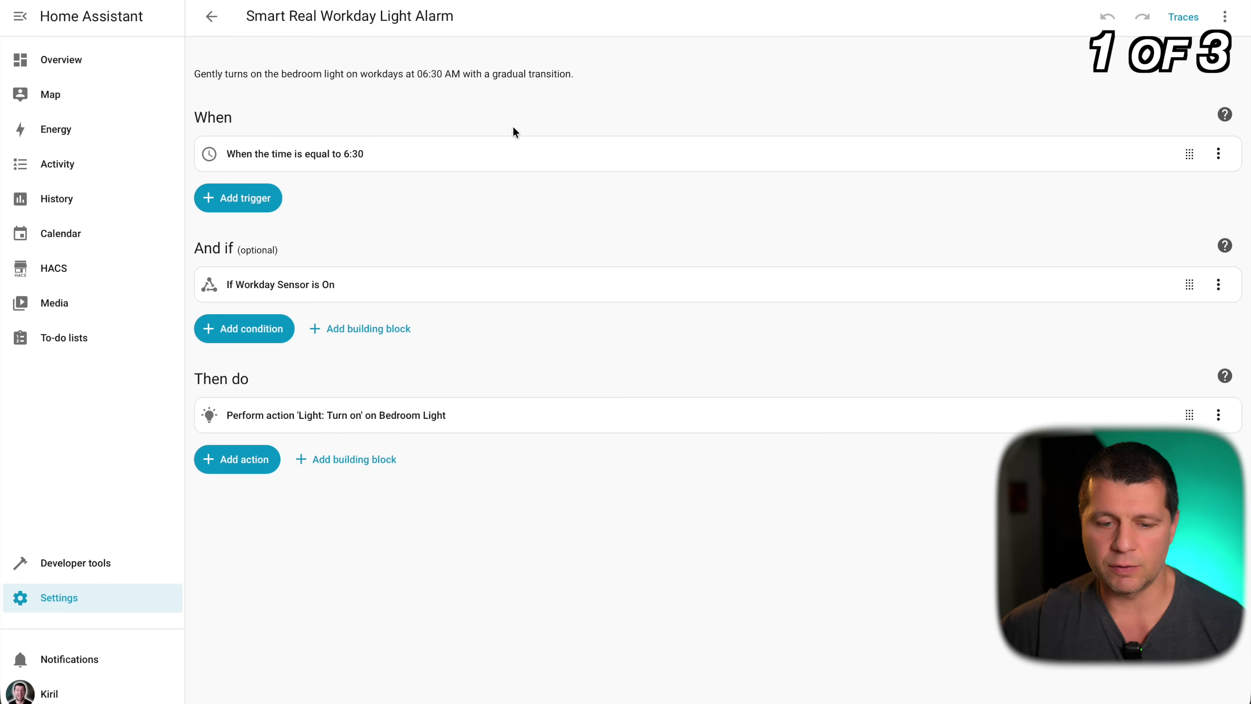
Inspect the 6:30 trigger, Workday Sensor condition and Bedroom Light action details
left_click(321, 152)
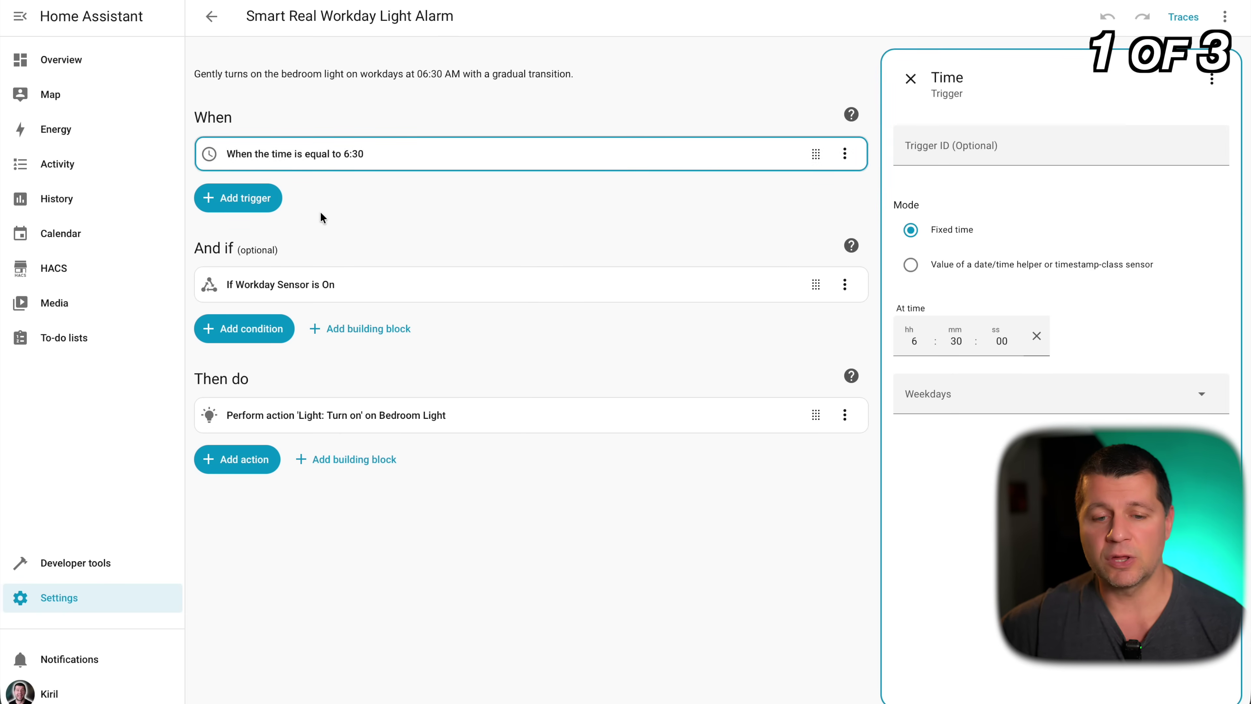
left_click(305, 289)
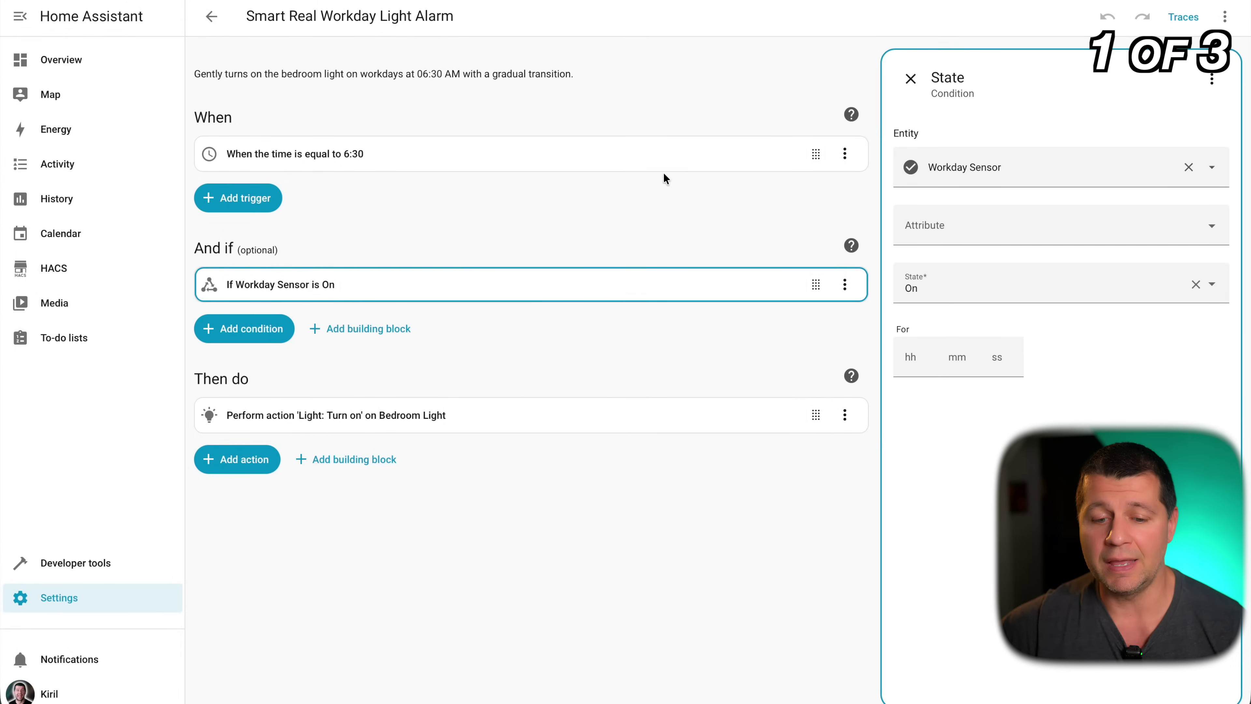
left_click(365, 420)
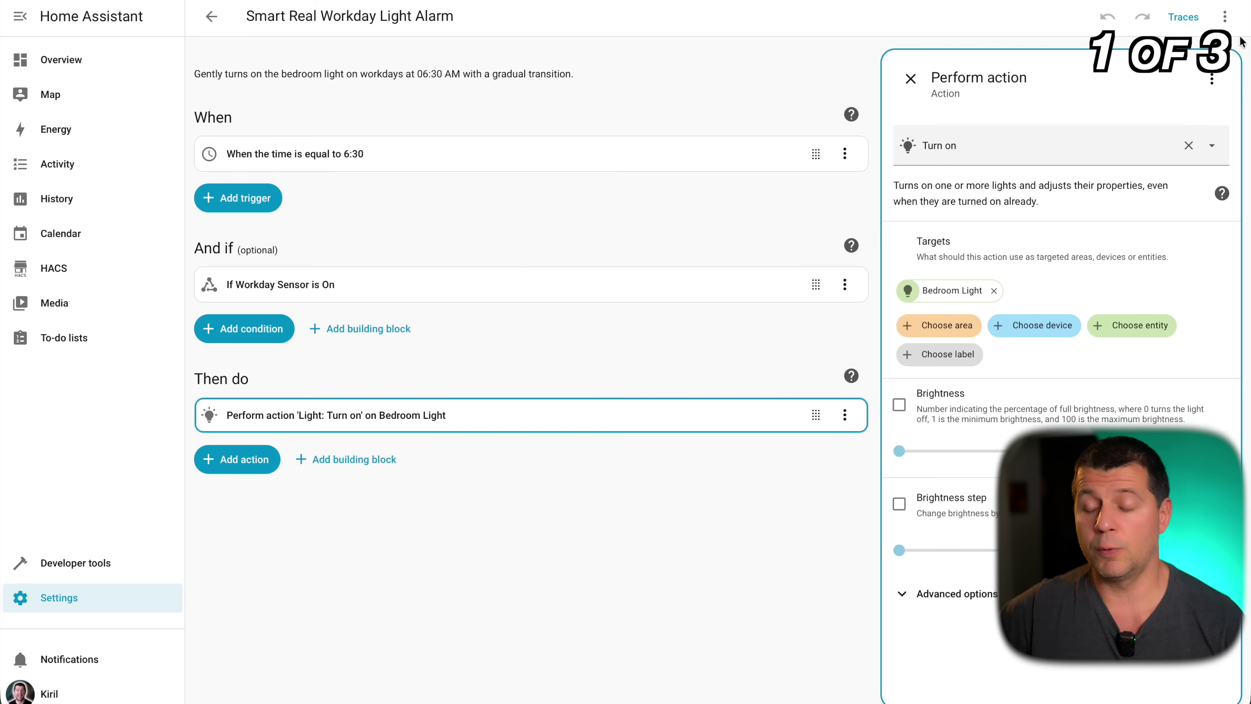
Show the automation's YAML once more from the options menu
left_click(1225, 17)
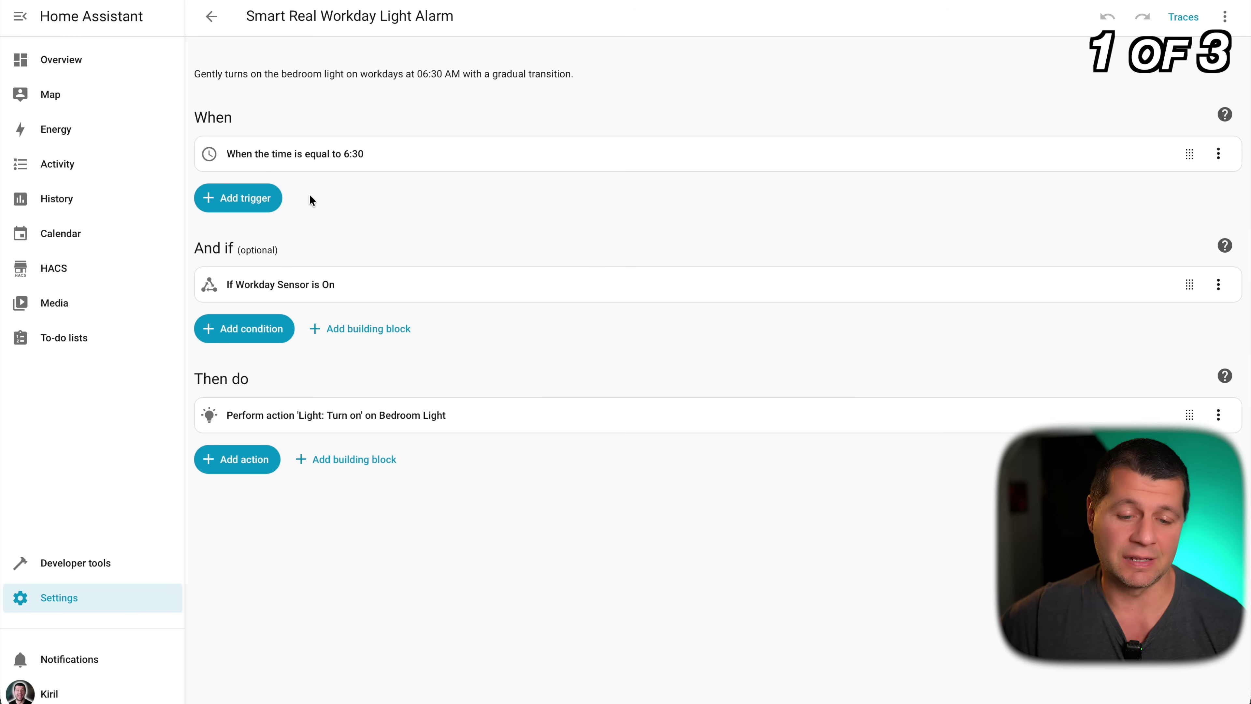
Add a State trigger watching the start automation entity to the alarm, then save
left_click(264, 200)
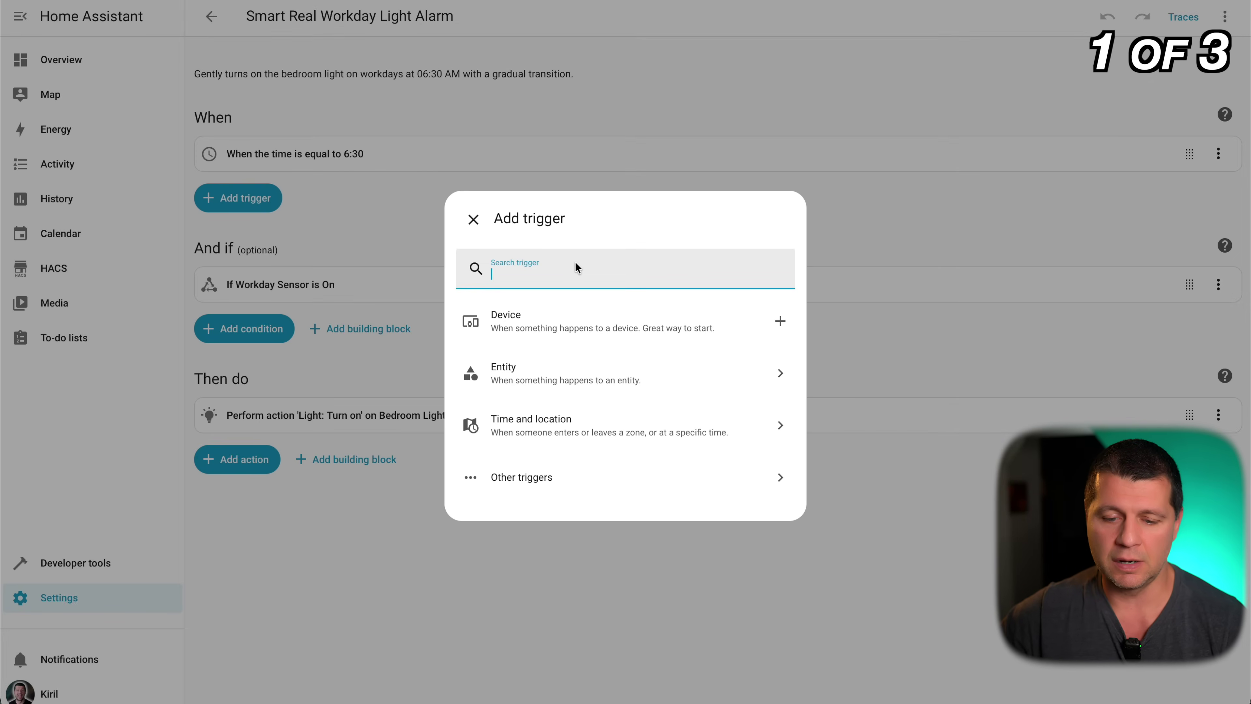
type("stat")
left_click(575, 314)
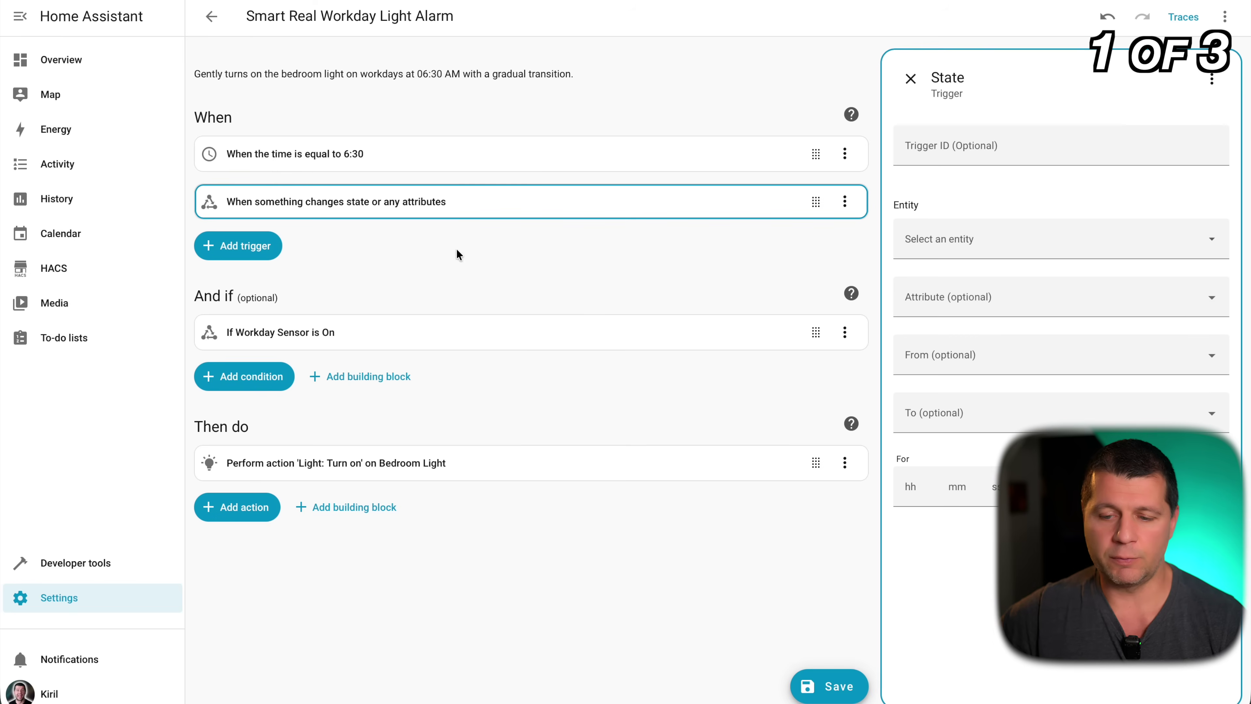
left_click(945, 241)
type("start ")
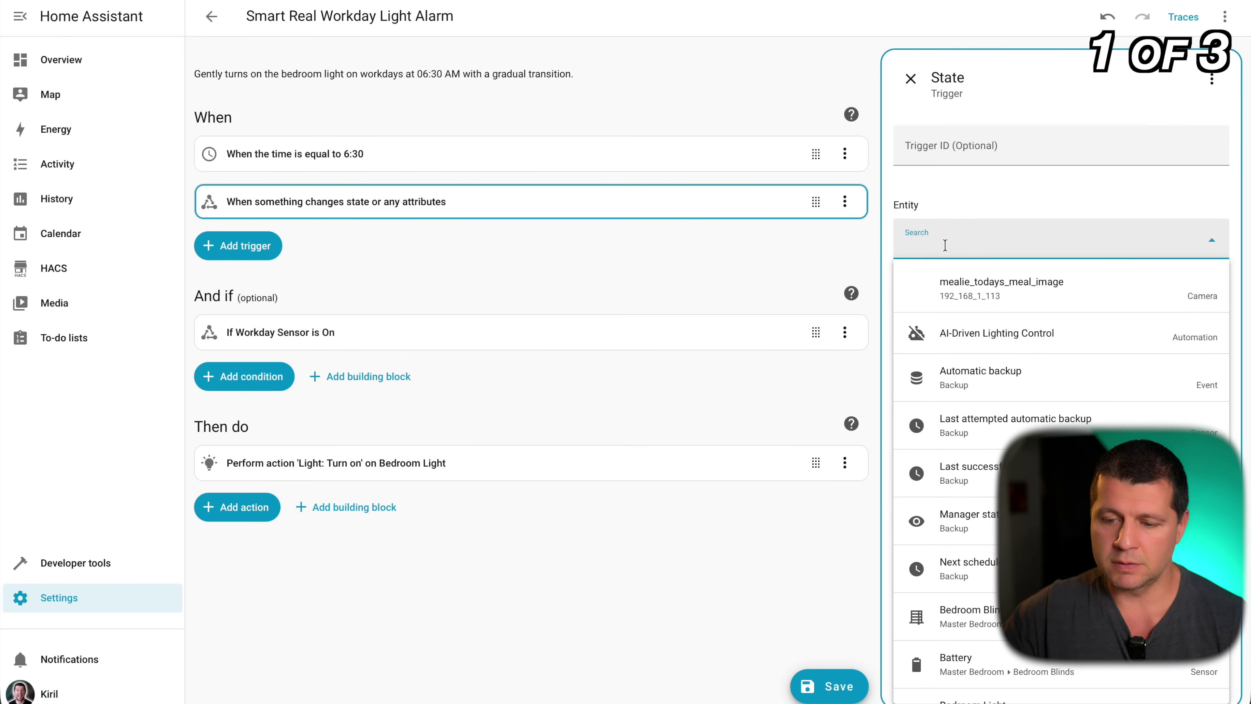
type("auto")
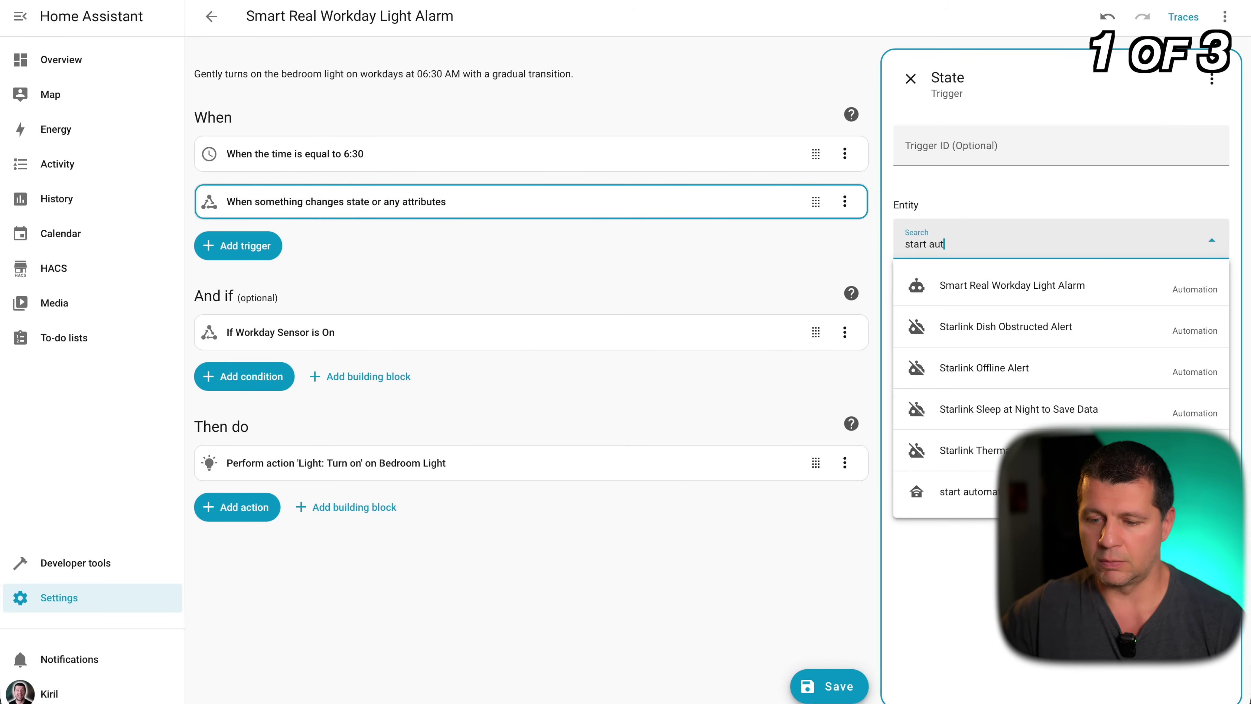
left_click(965, 493)
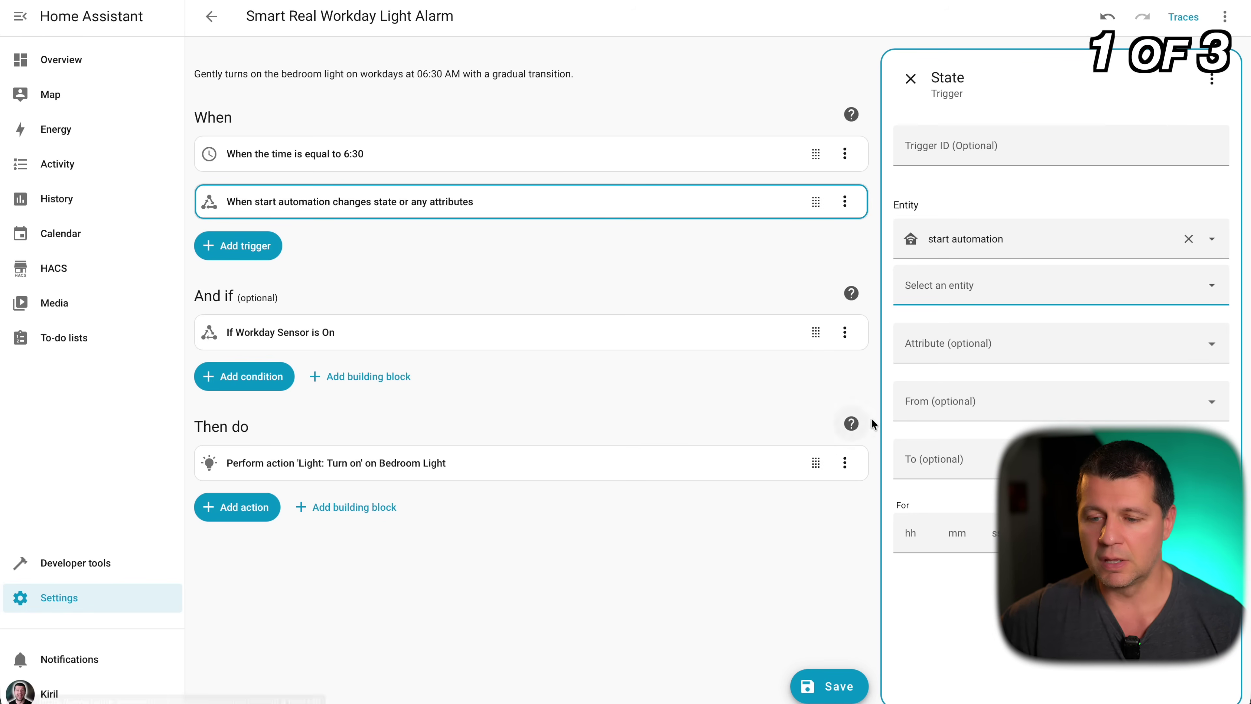
left_click(831, 690)
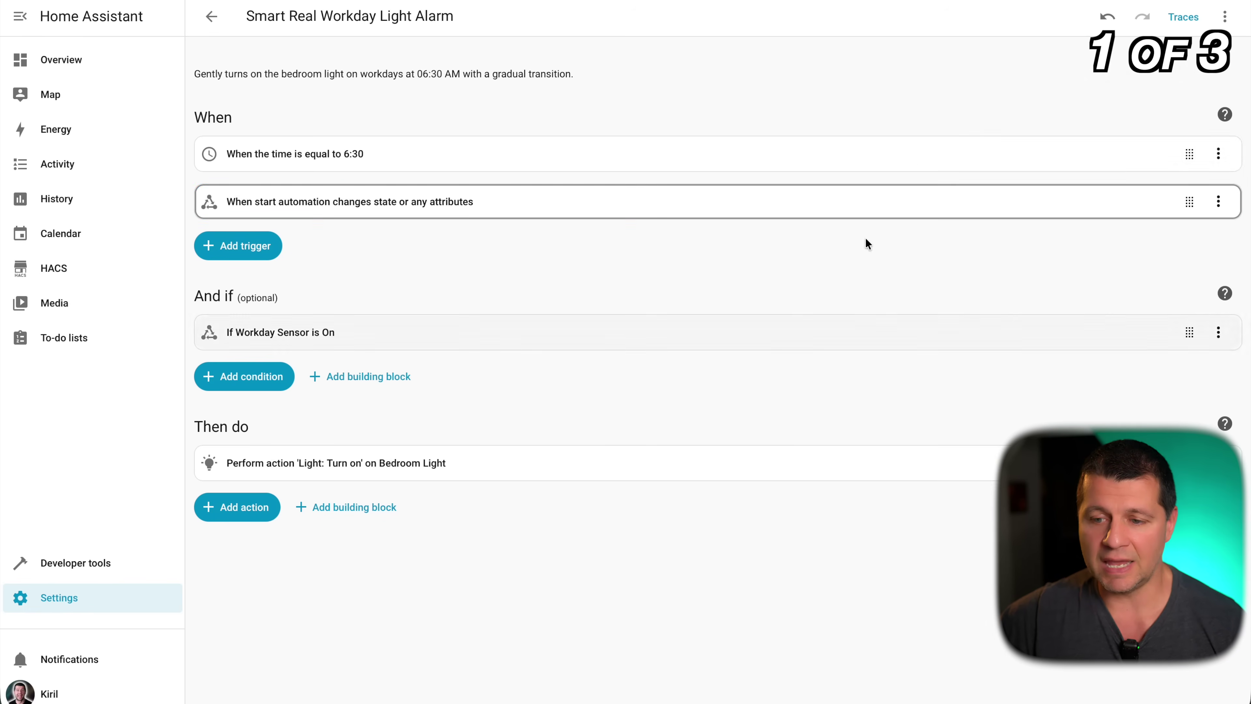
Open the Overview dashboard in a new tab and press the start automation card
right_click(47, 63)
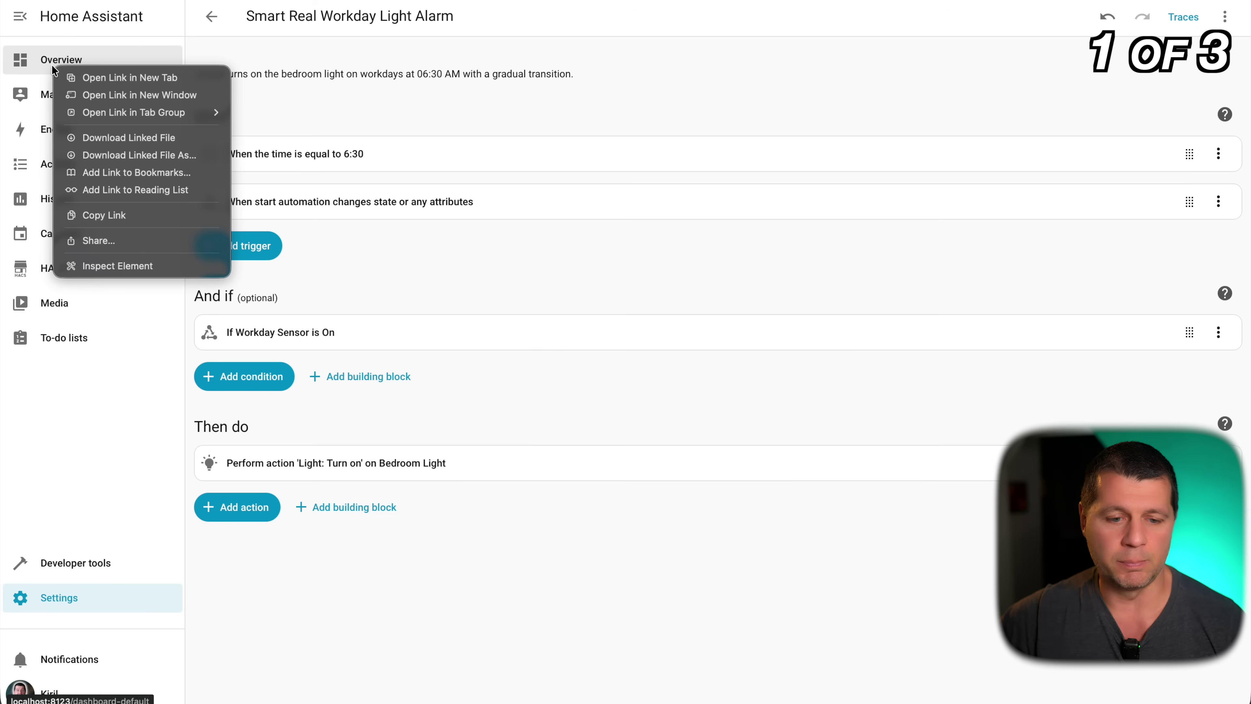
left_click(72, 70)
key("ctrl+Tab")
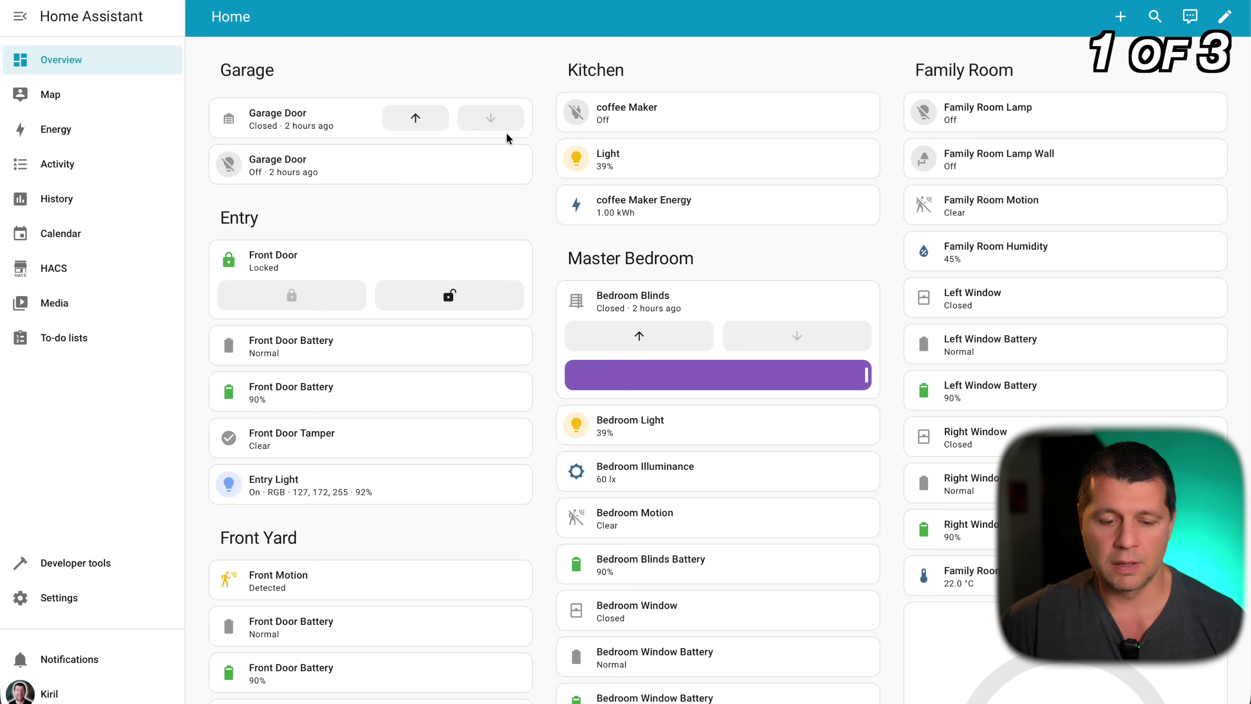
scroll(400, 362, "down", 5)
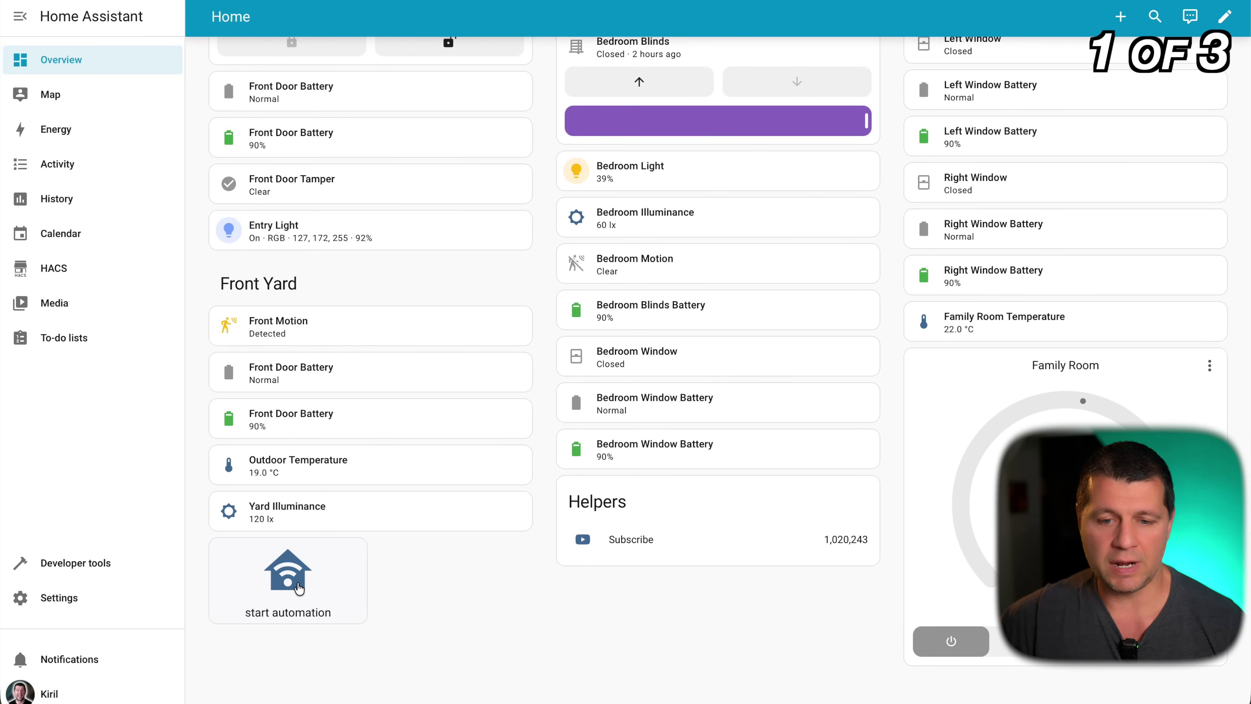
left_click(298, 586)
Check that the Bedroom Light card now shows 100% brightness
key("ctrl+shift+Tab")
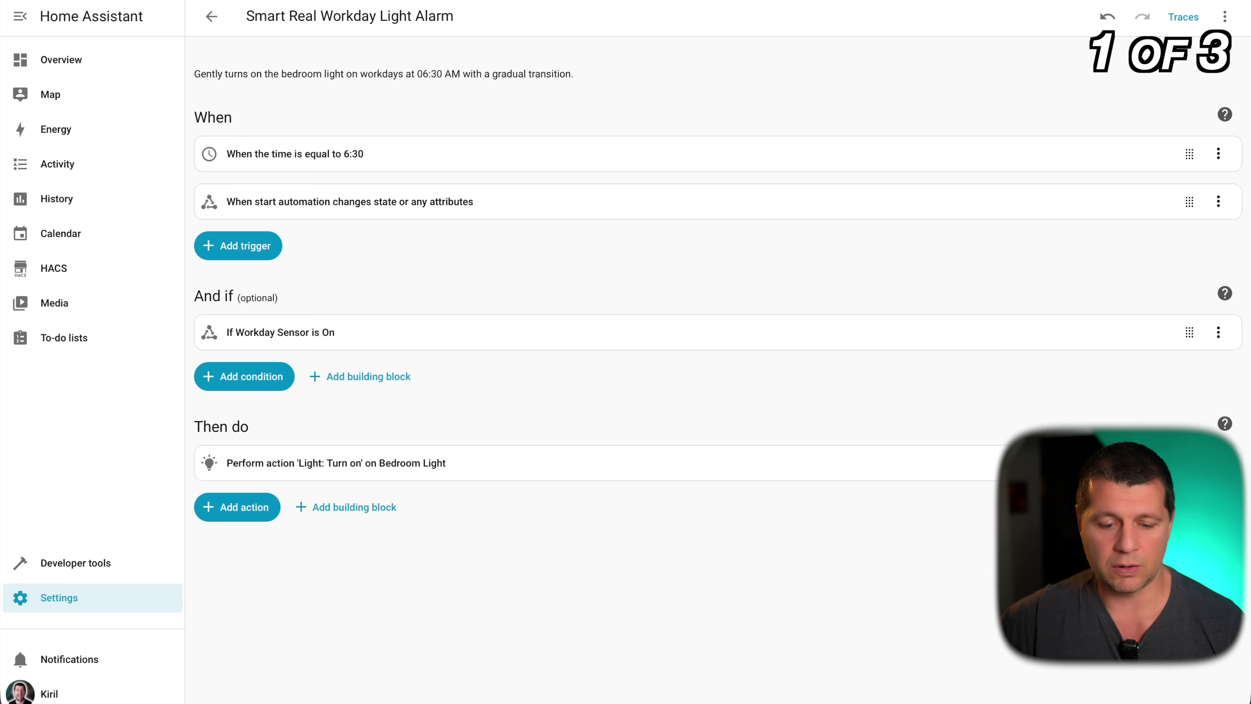
key("ctrl+Tab")
scroll(551, 215, "up", 2)
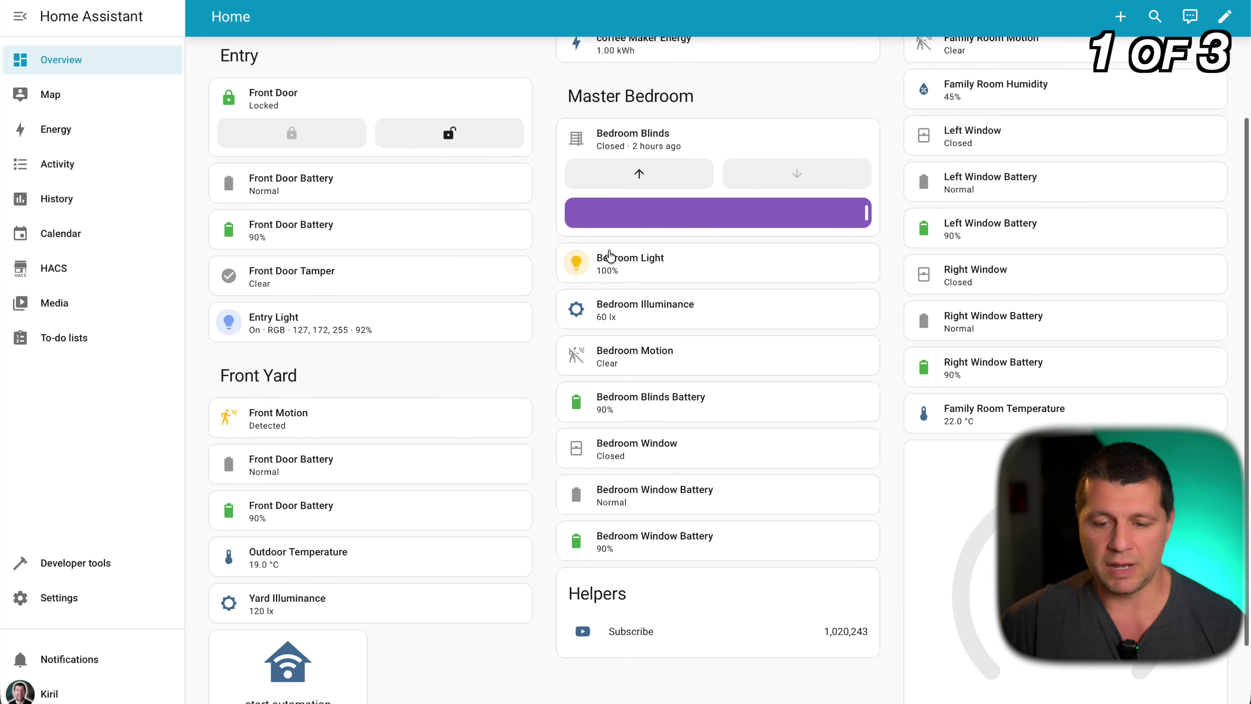
left_click(653, 264)
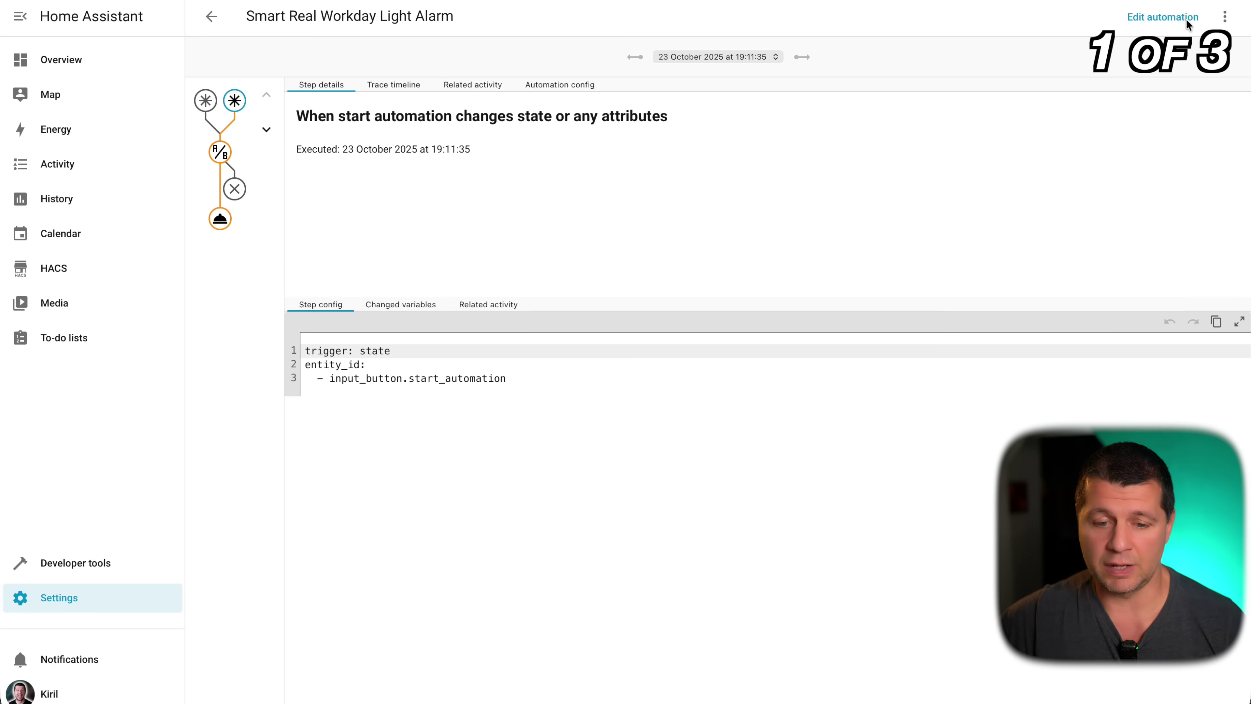
Open the alarm's latest trace and inspect the step that turned on the Bedroom Light
left_click(219, 151)
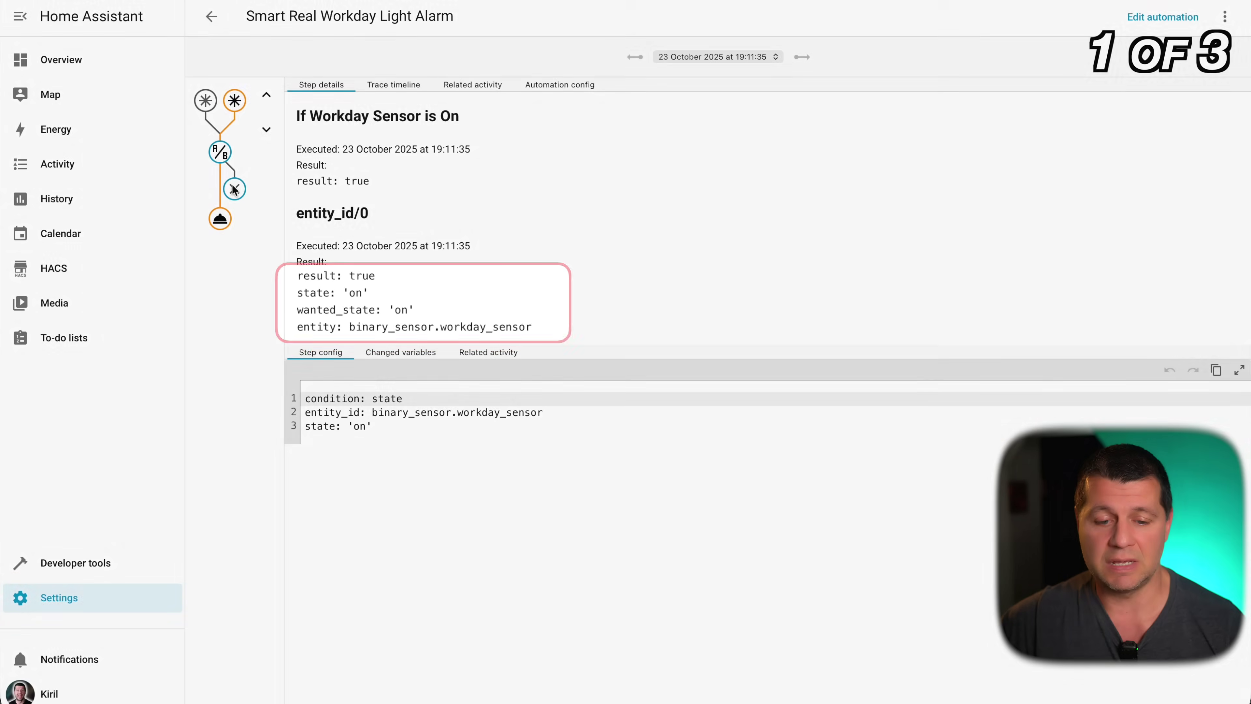
left_click(232, 188)
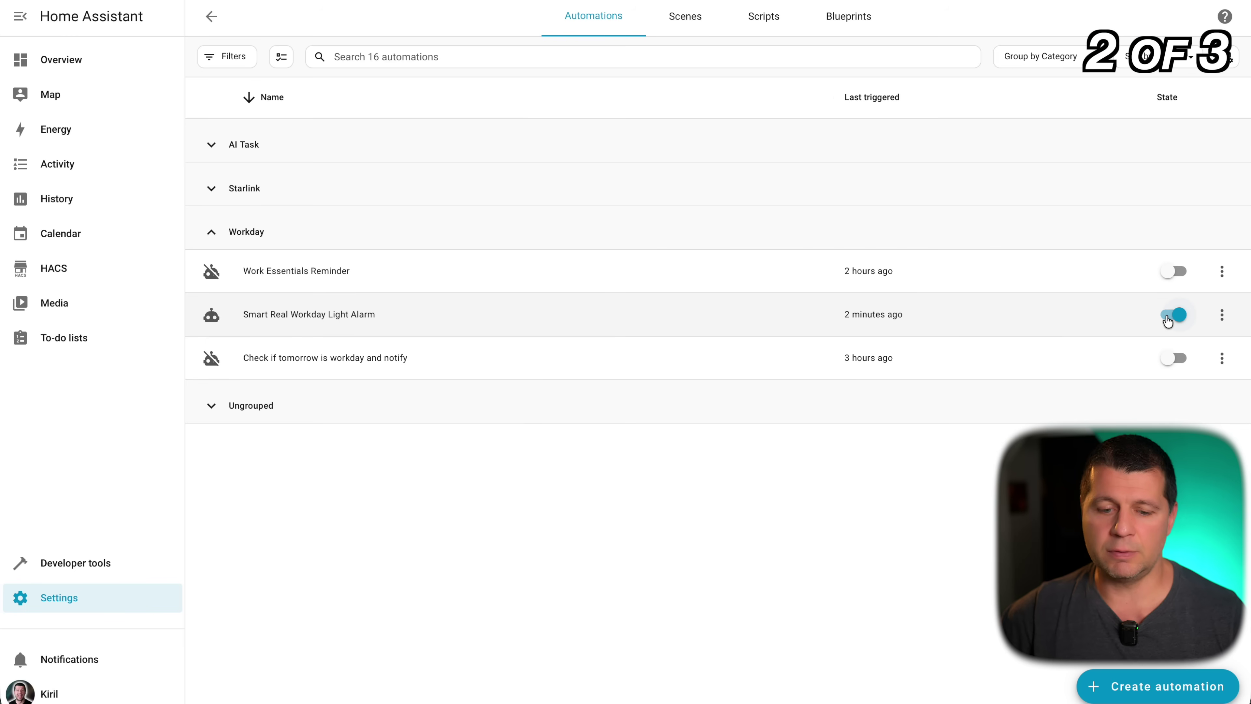
Turn off the light alarm, turn on 'Check if tomorrow is workday and notify', and re-enable its trigger
left_click(1167, 318)
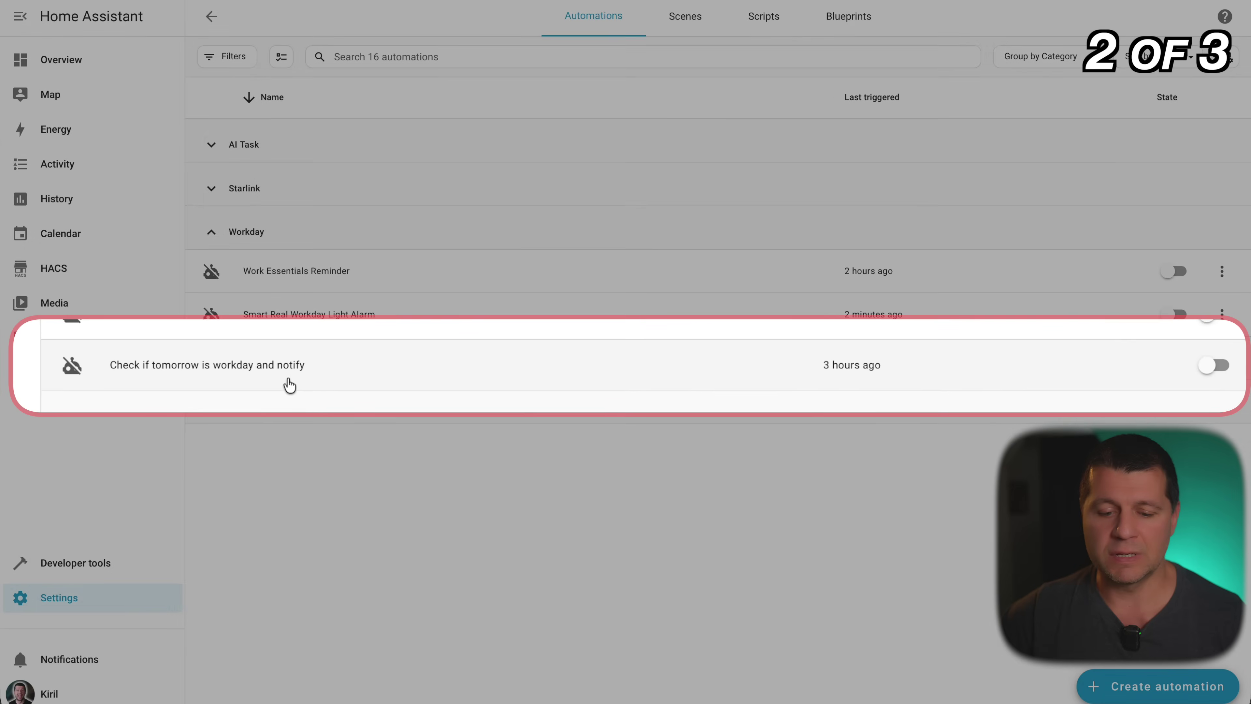
left_click(1209, 366)
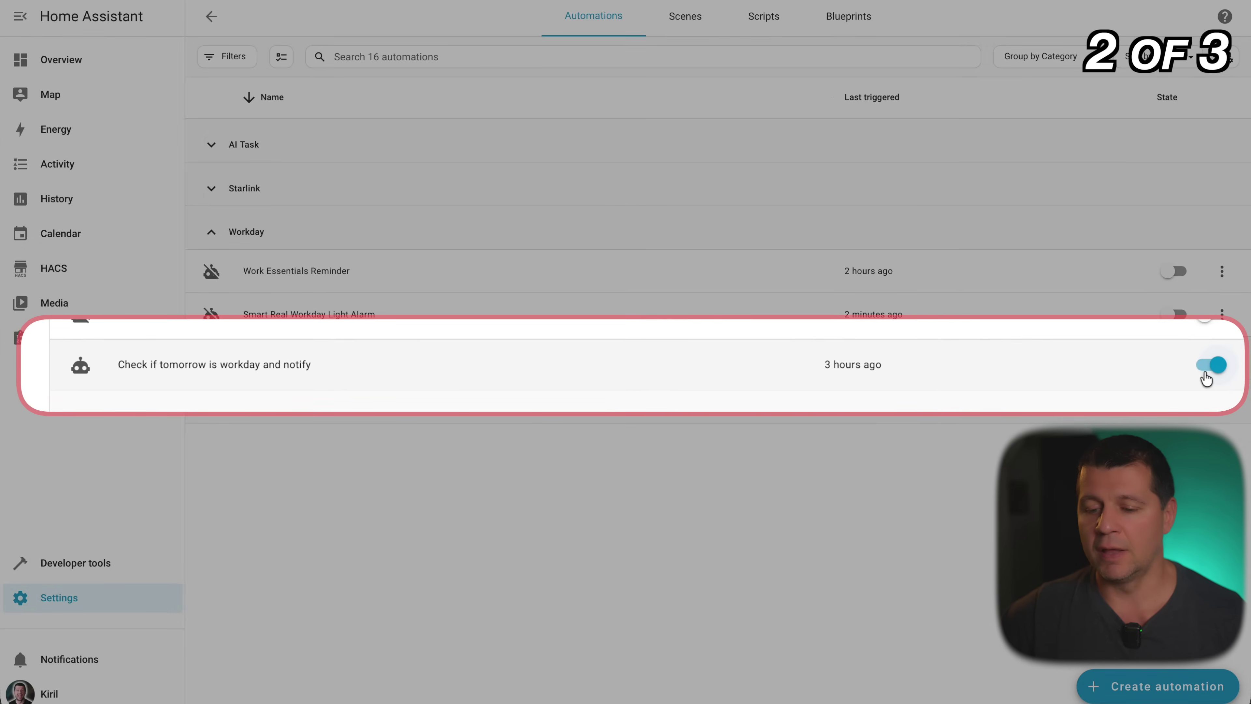
left_click(739, 358)
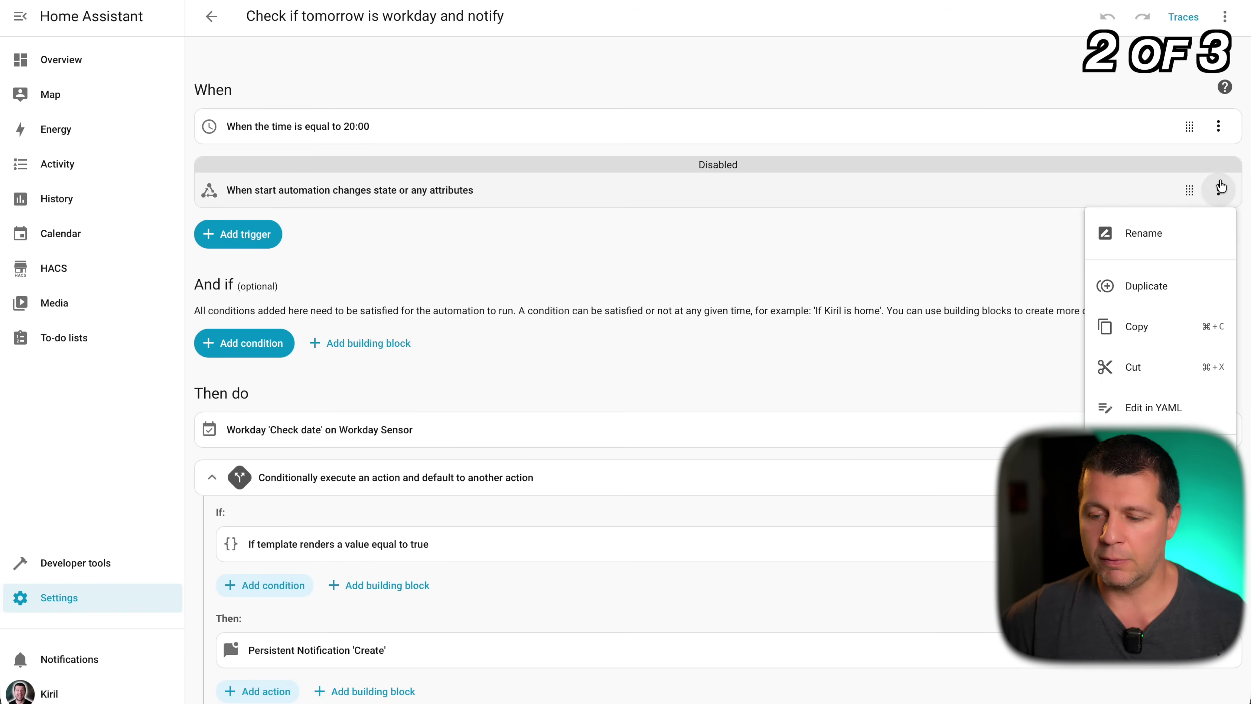
left_click(1148, 448)
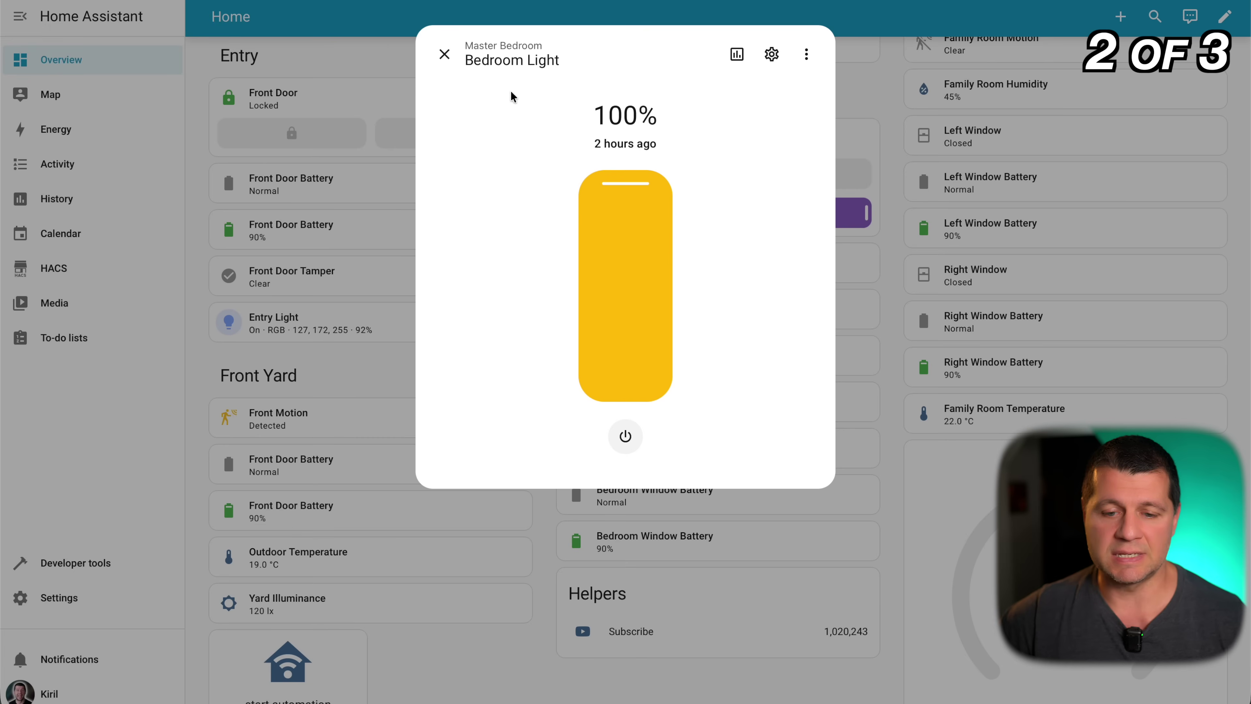
left_click(443, 51)
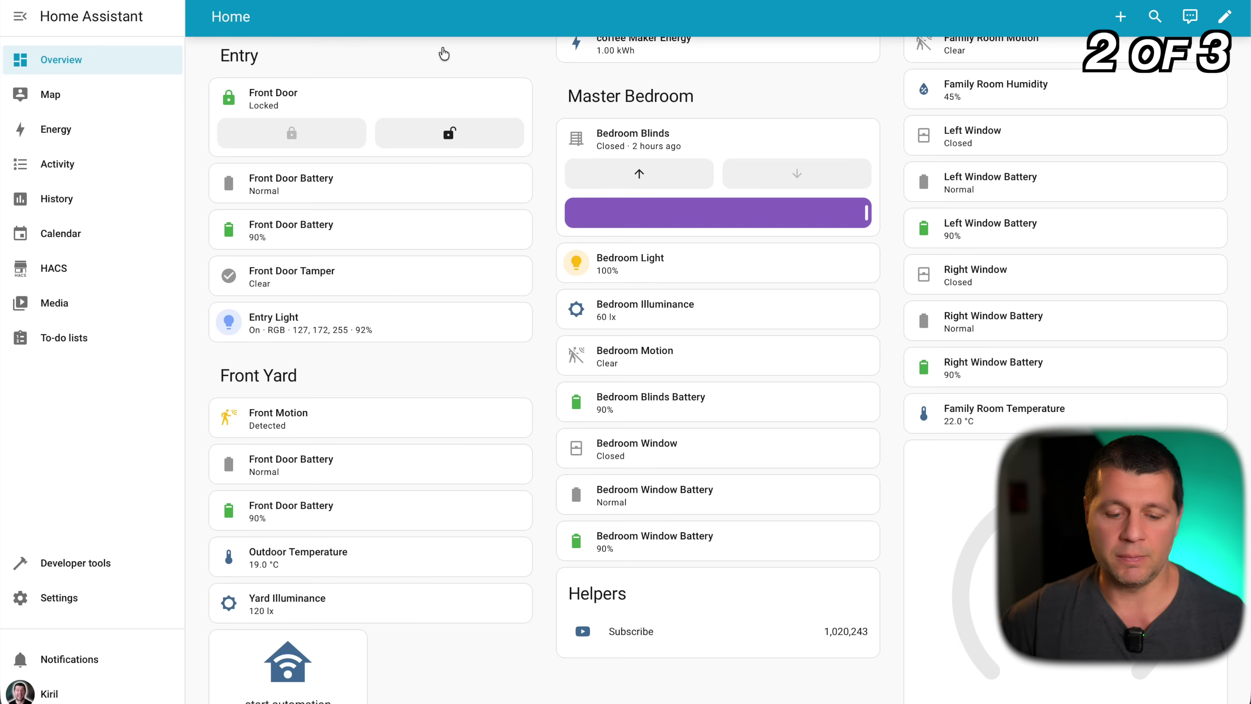
scroll(374, 400, "down", 1)
scroll(335, 512, "down", 2)
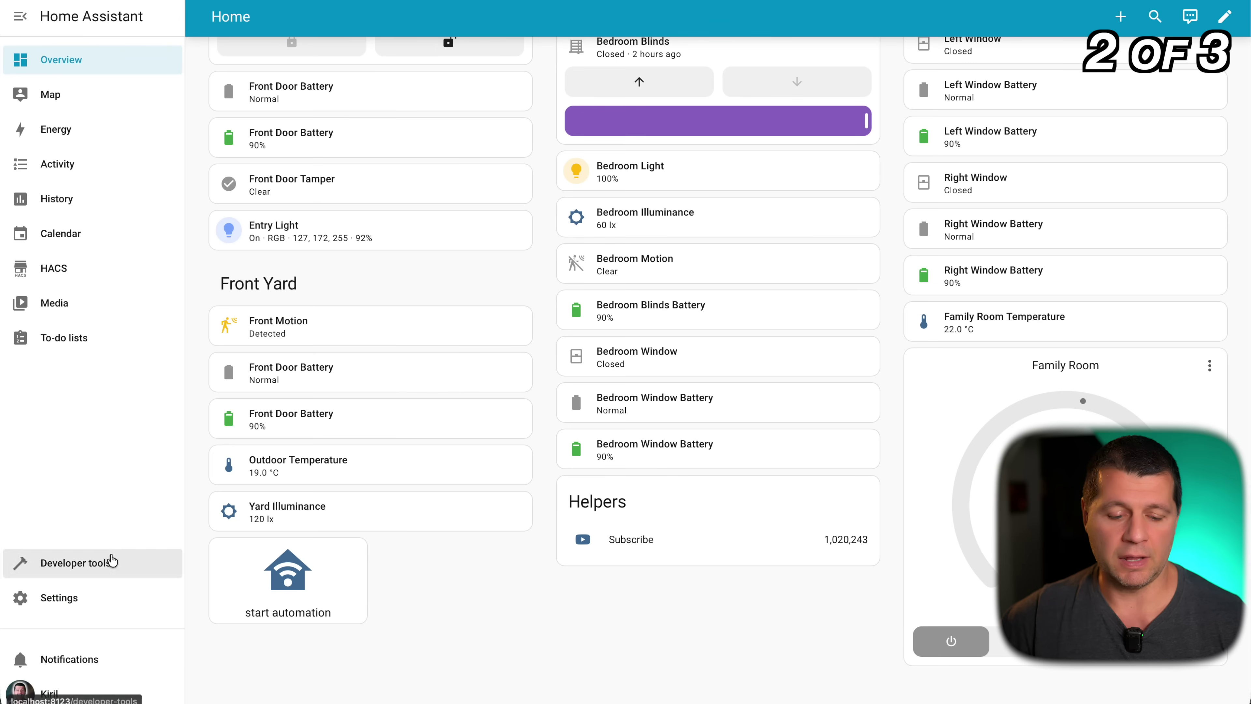
type("chelp")
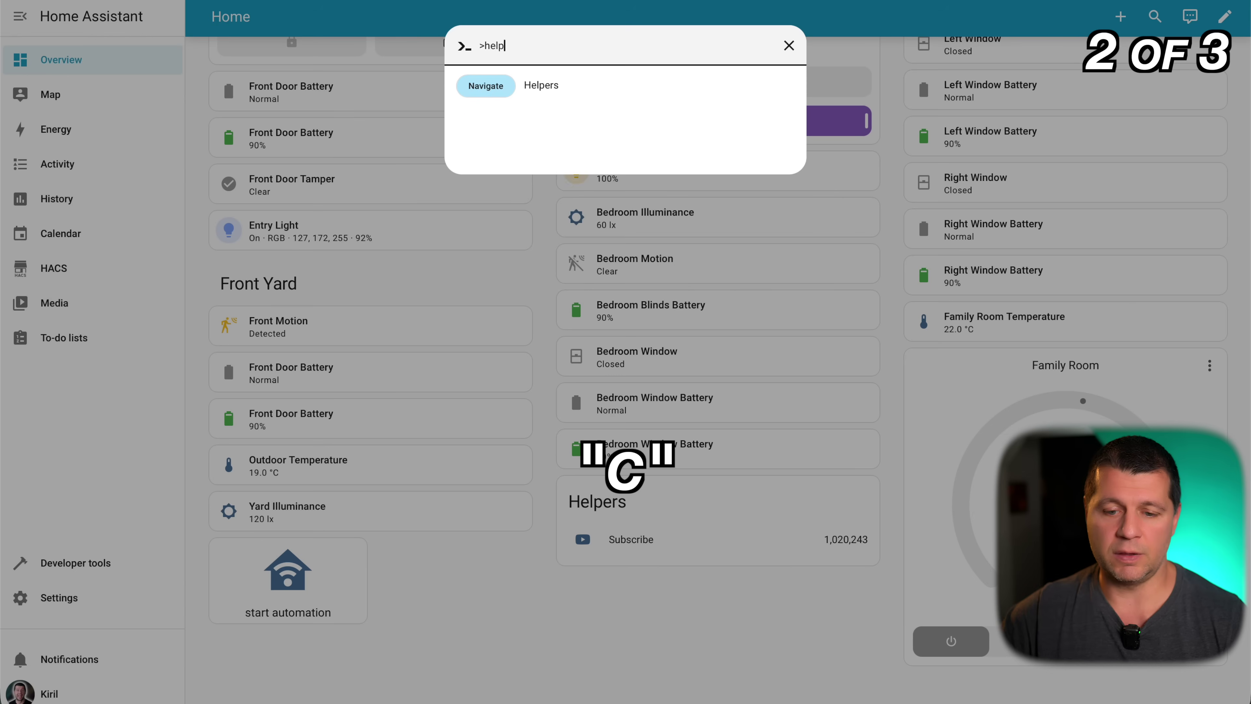
left_click(548, 87)
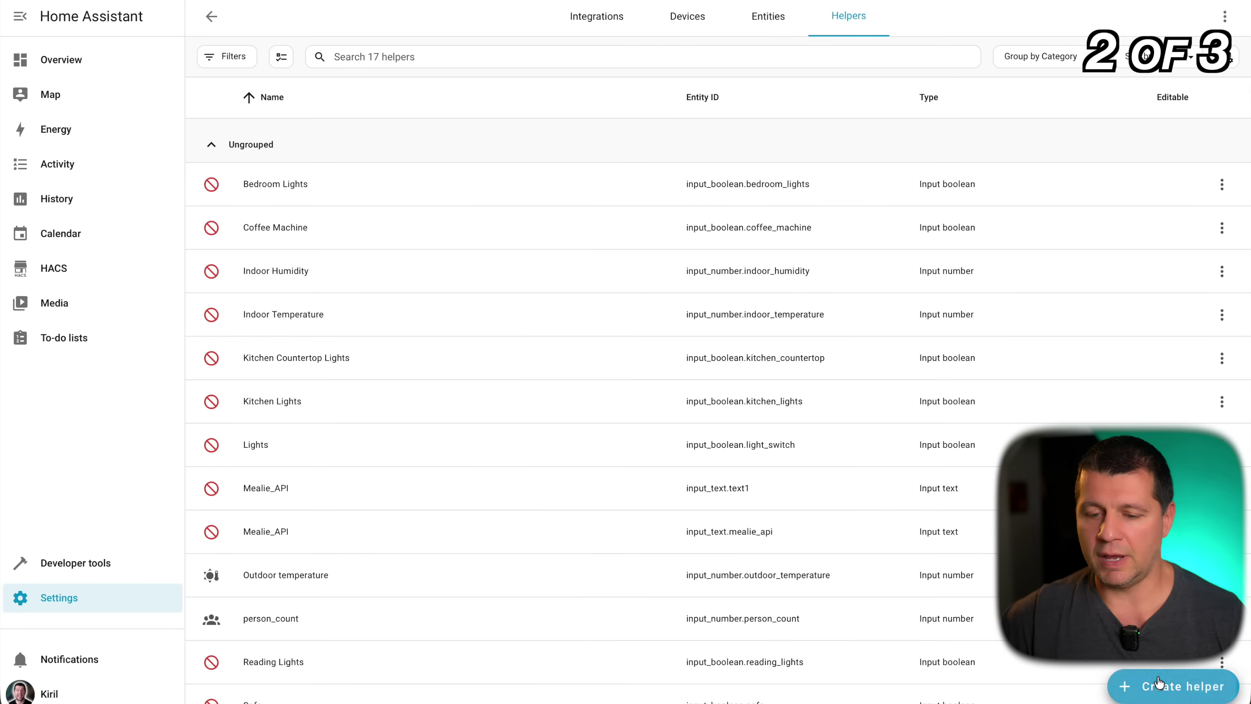
left_click(1172, 686)
left_click(557, 275)
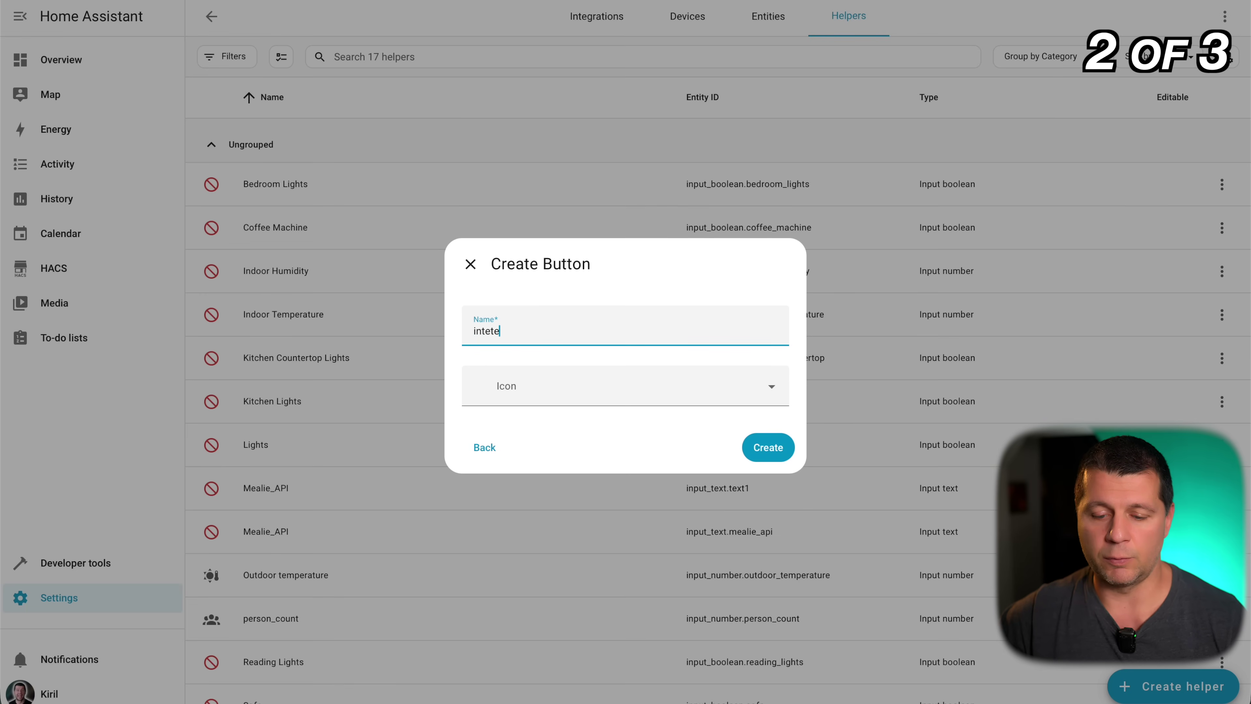
left_click(485, 449)
left_click(471, 187)
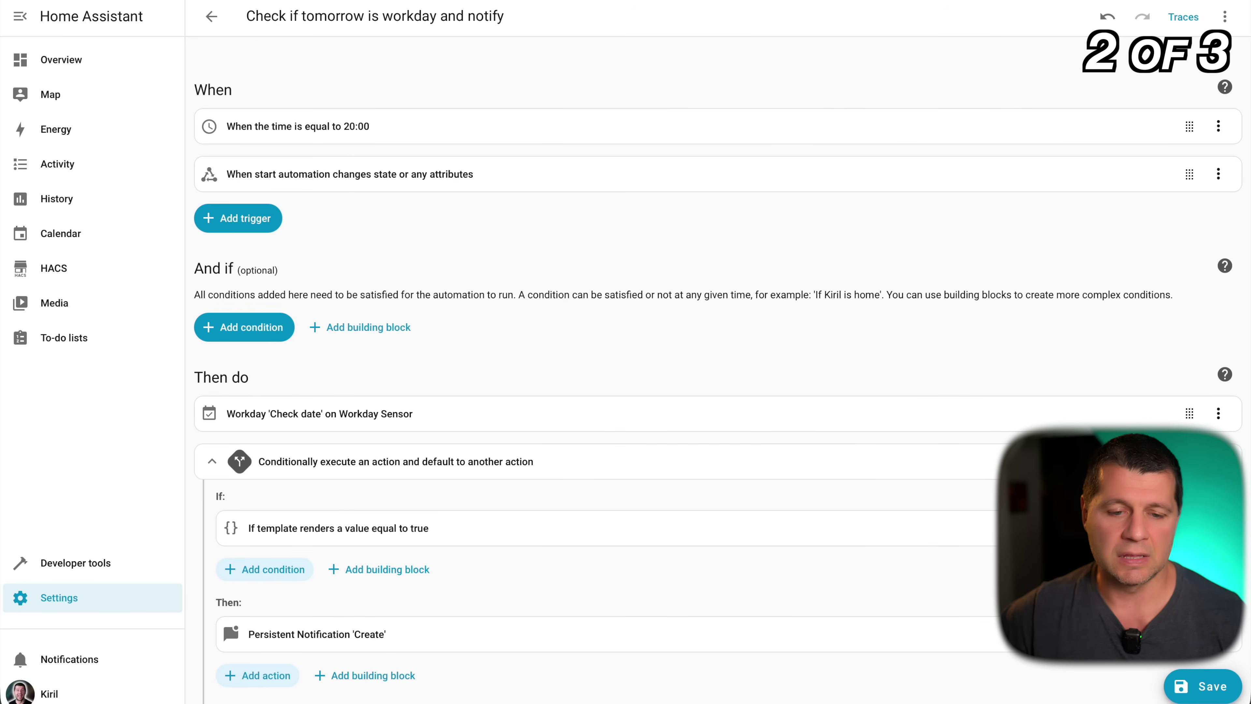
Show the Workday 'Check date' action's date template, which adds a one-day offset for tomorrow
left_click(211, 15)
key("alt+Right")
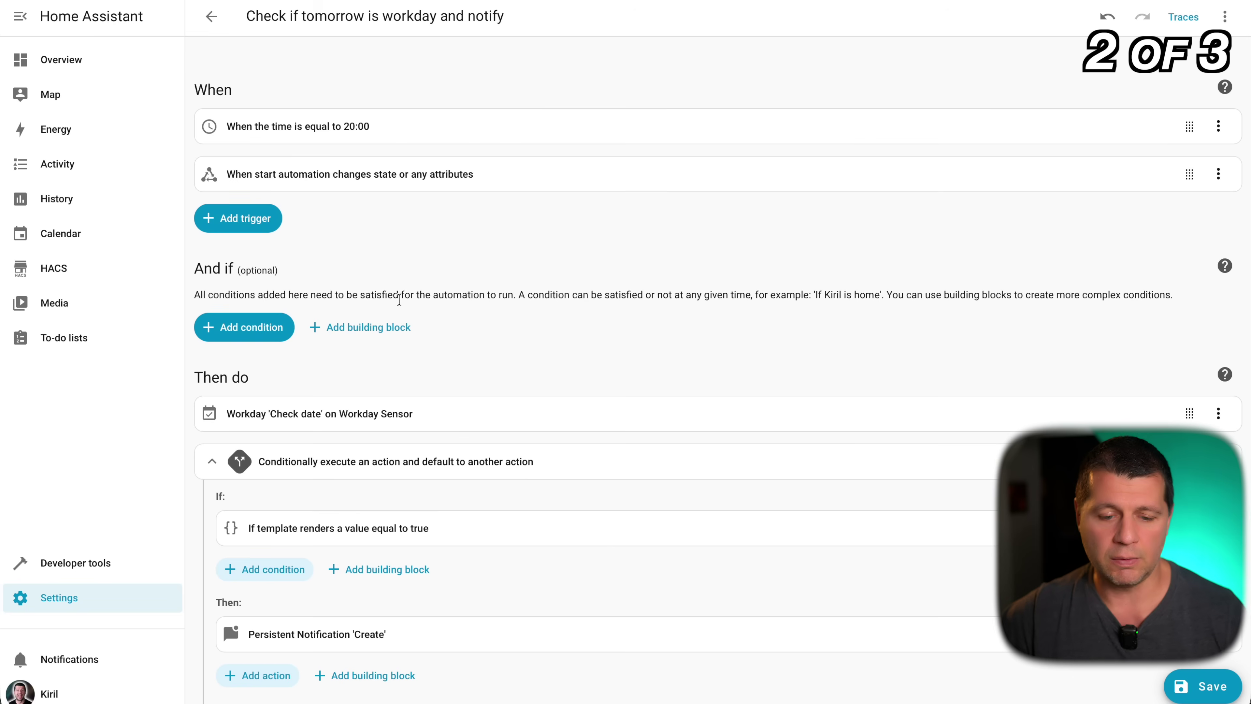
scroll(419, 349, "down", 1)
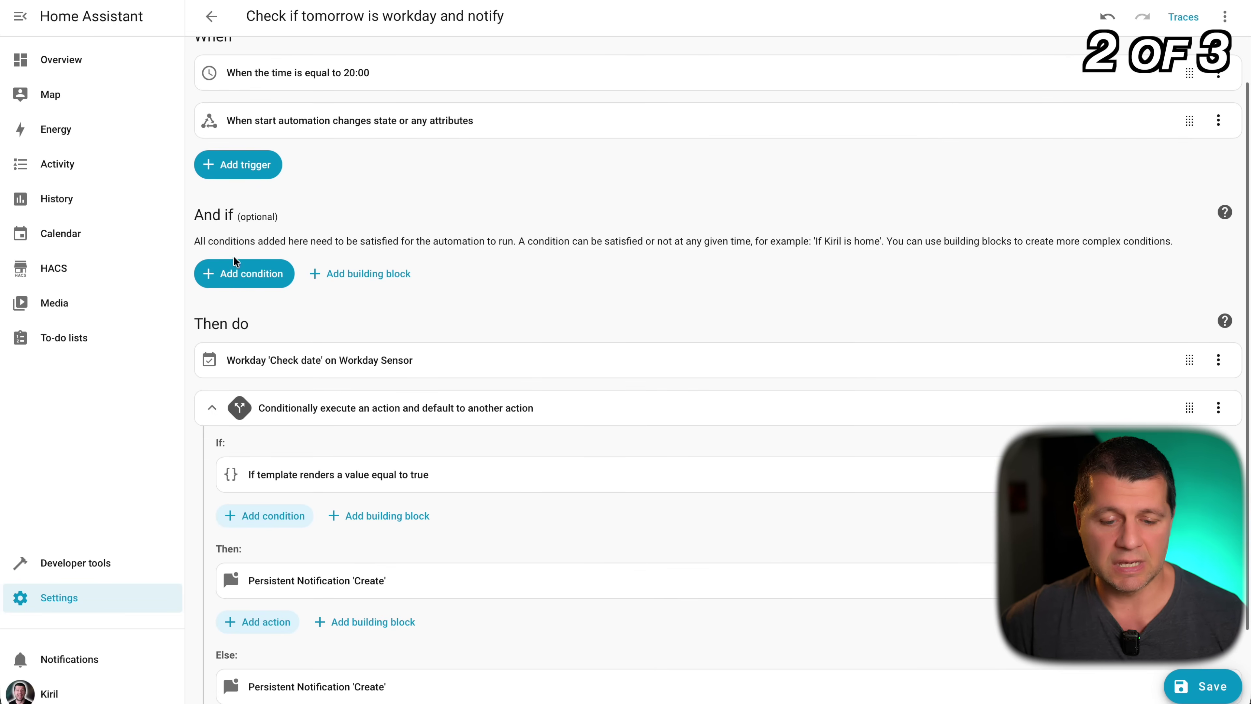
scroll(310, 304, "down", 2)
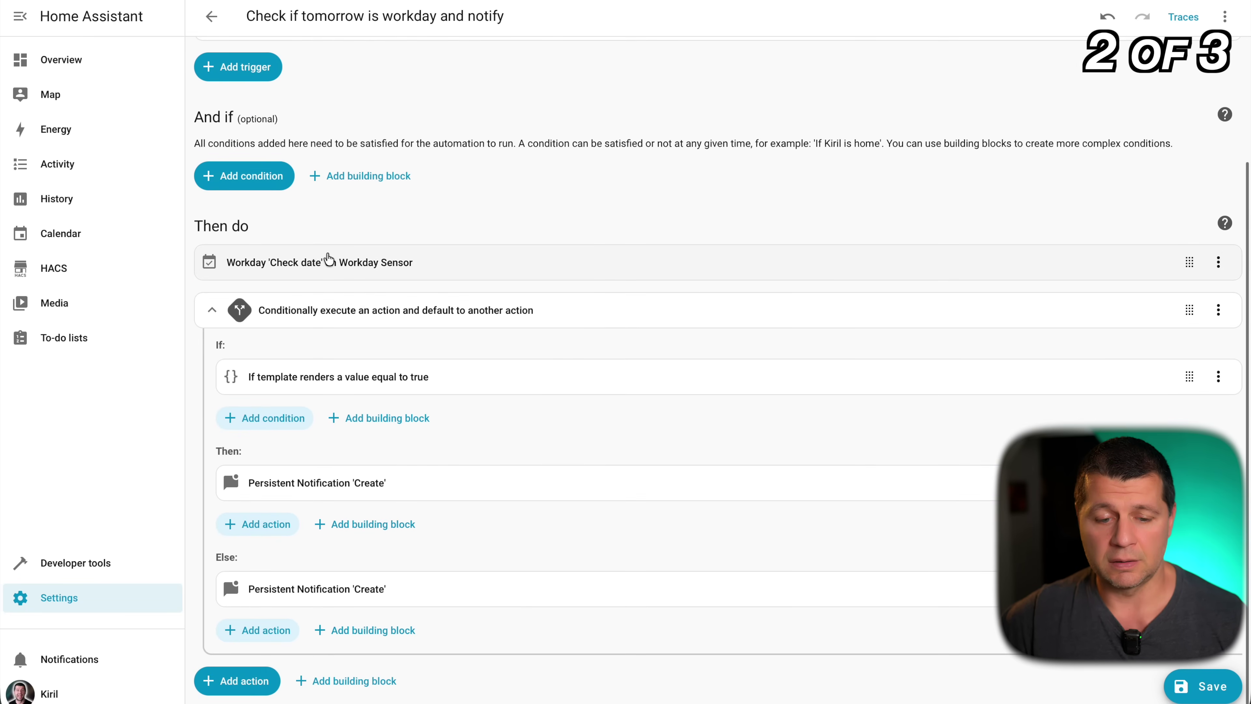
scroll(328, 259, "down", 1)
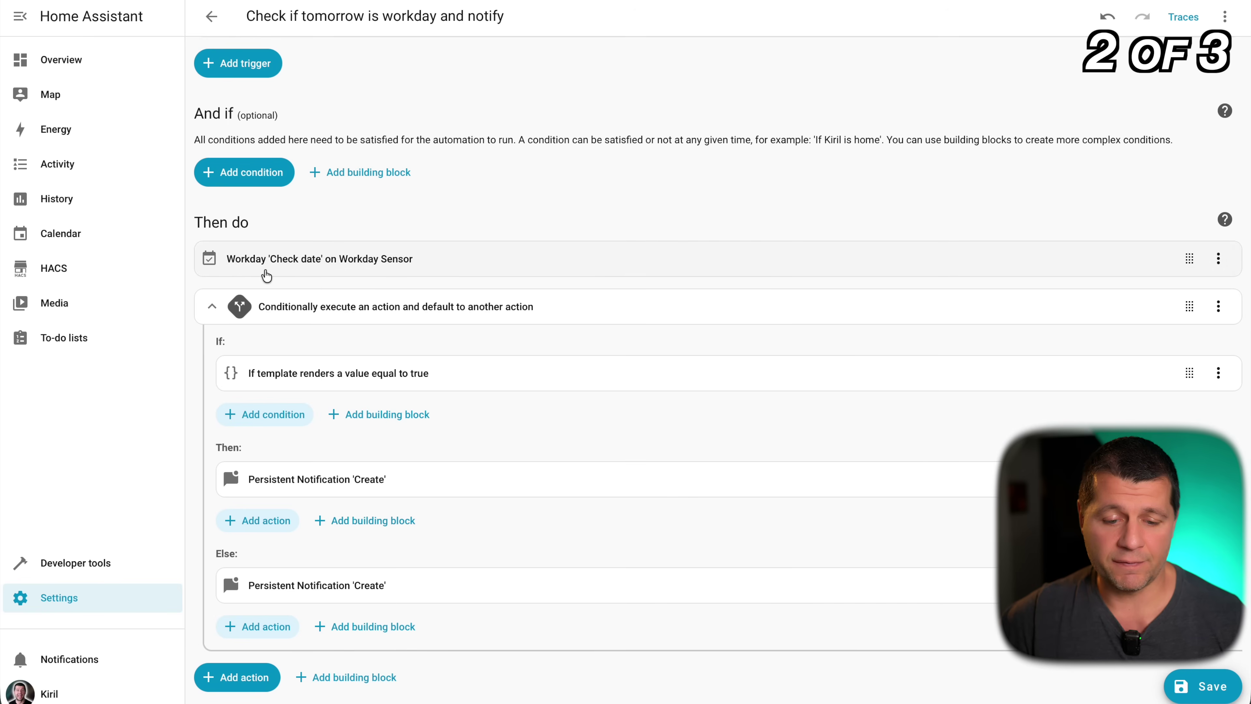
left_click(295, 267)
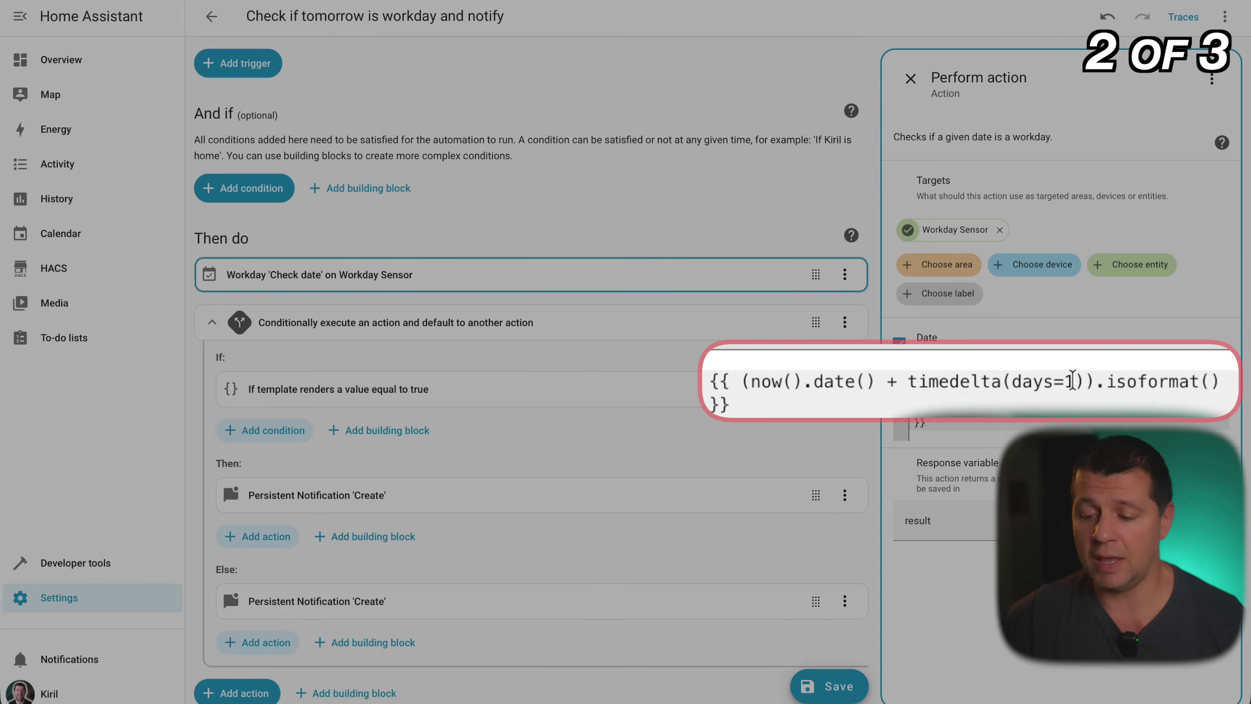
left_click(1072, 381)
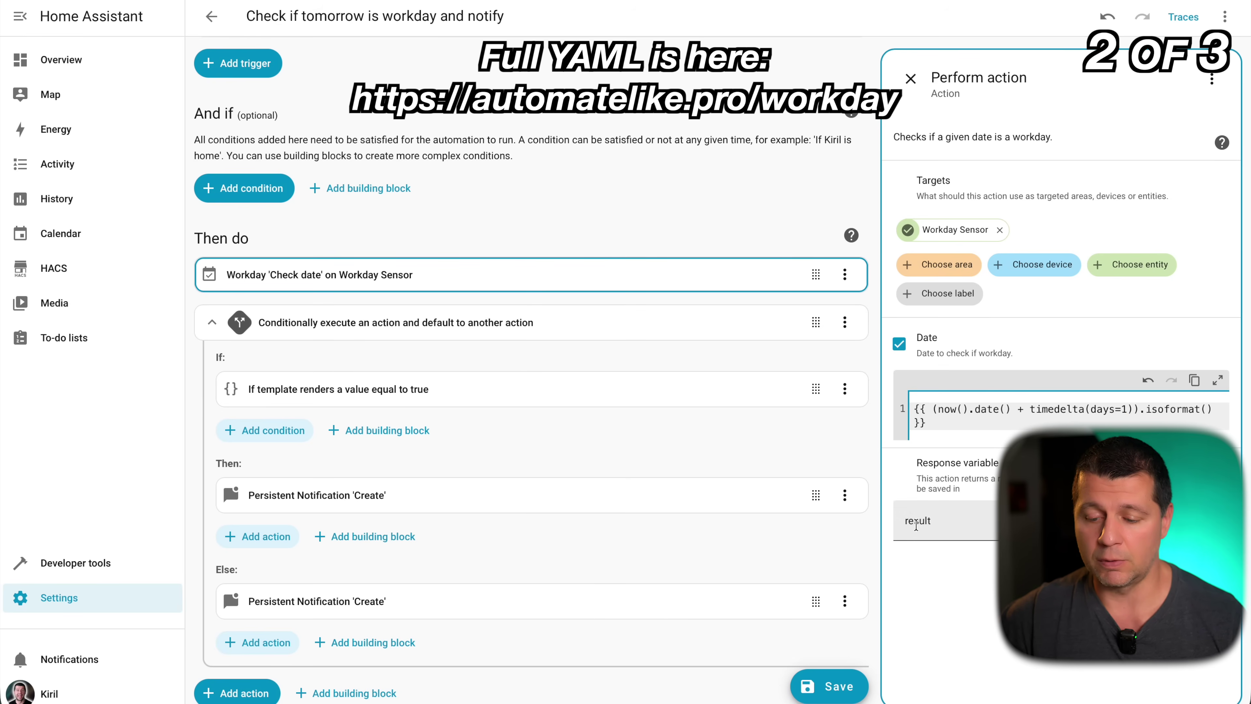
Select the response variable 'result', then bring up the 'Conditionally execute' If-then block's settings
double_click(915, 521)
left_click(493, 347)
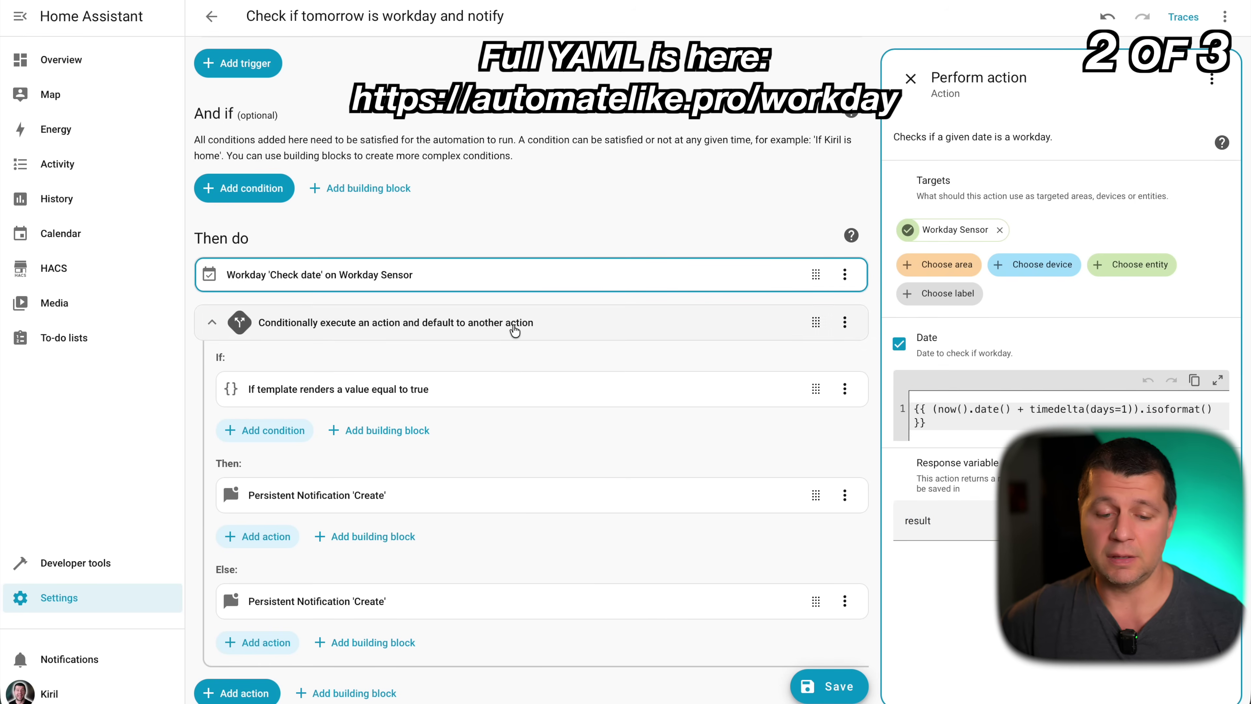
left_click(514, 326)
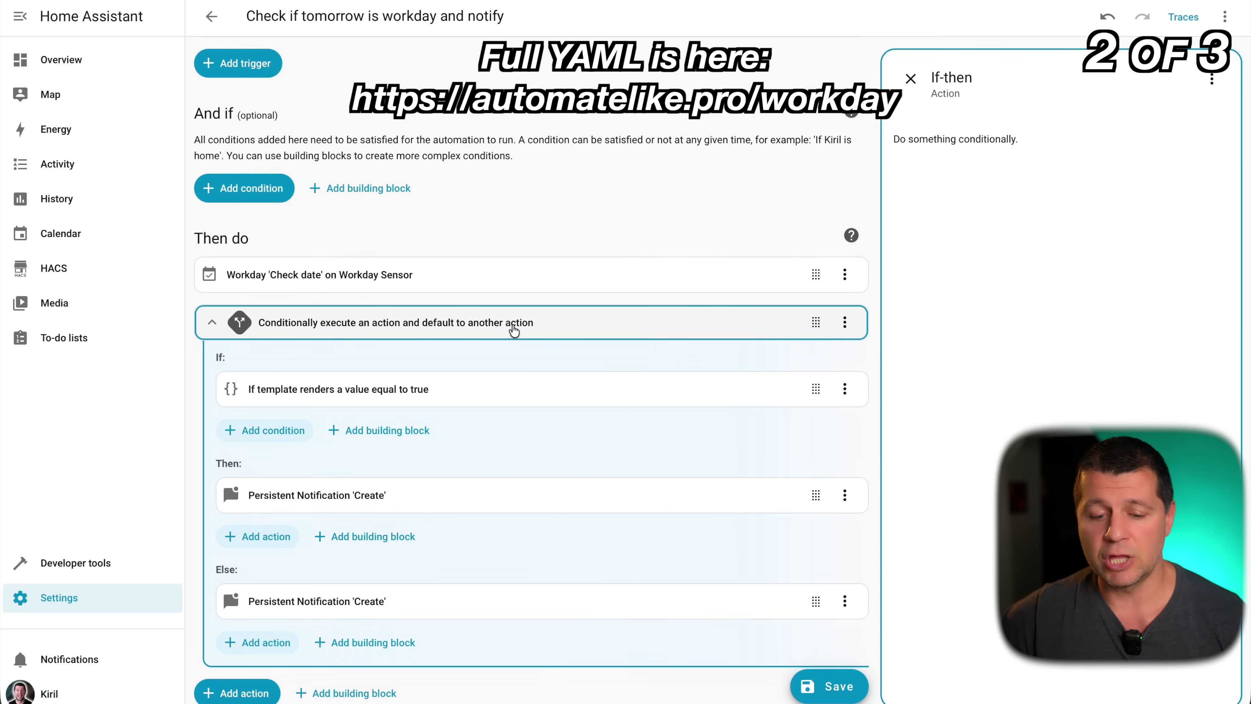
Review the If block's template condition on the workday result
left_click(455, 390)
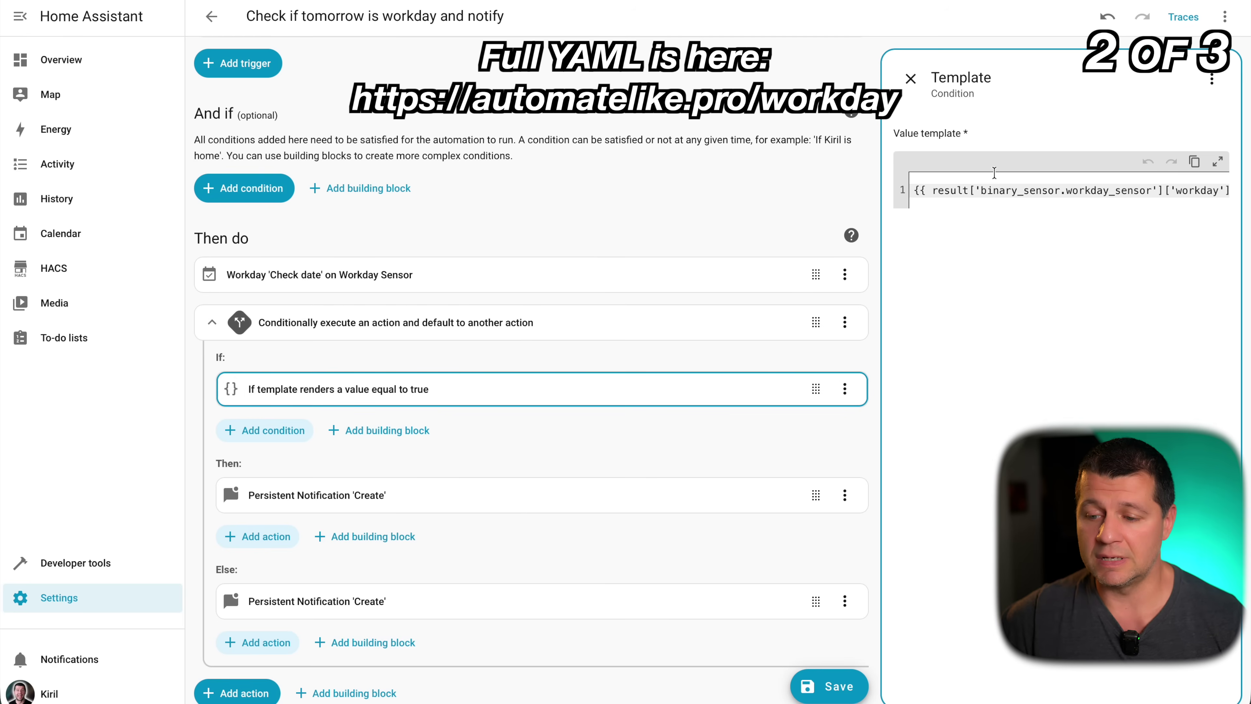
scroll(1026, 187, "right", 3)
scroll(1027, 187, "left", 3)
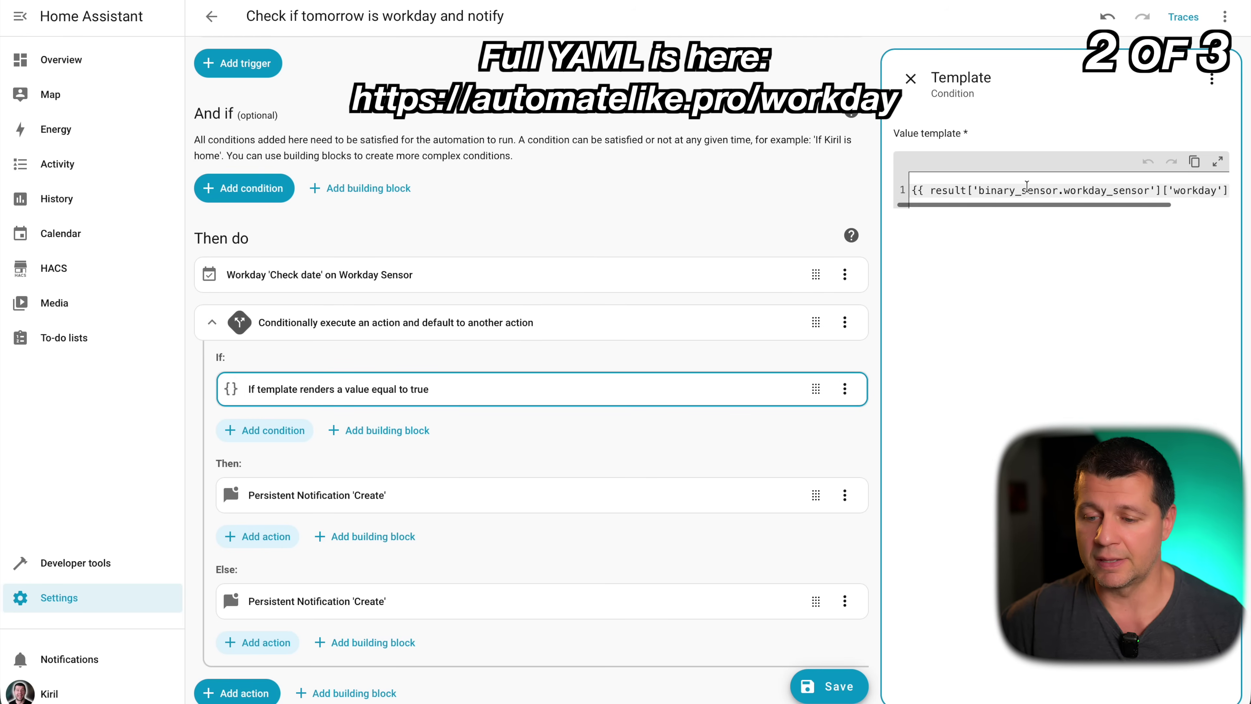
scroll(1027, 186, "right", 3)
scroll(1027, 186, "left", 3)
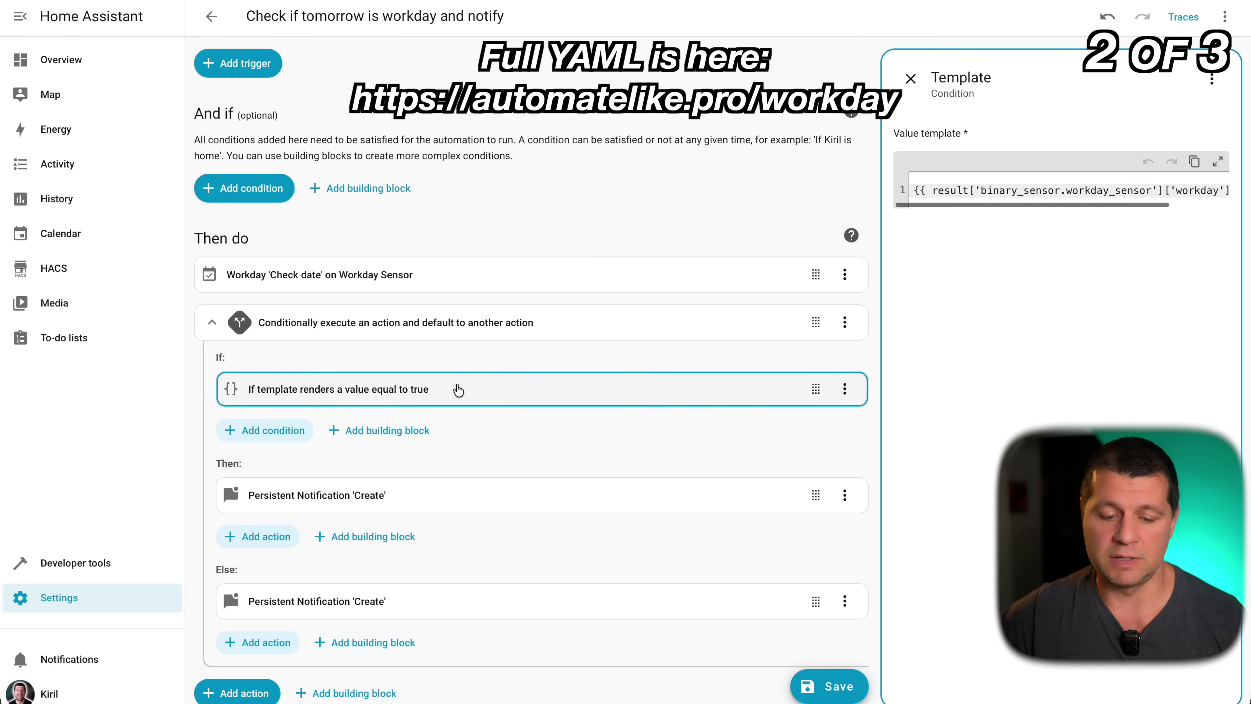
scroll(384, 483, "down", 1)
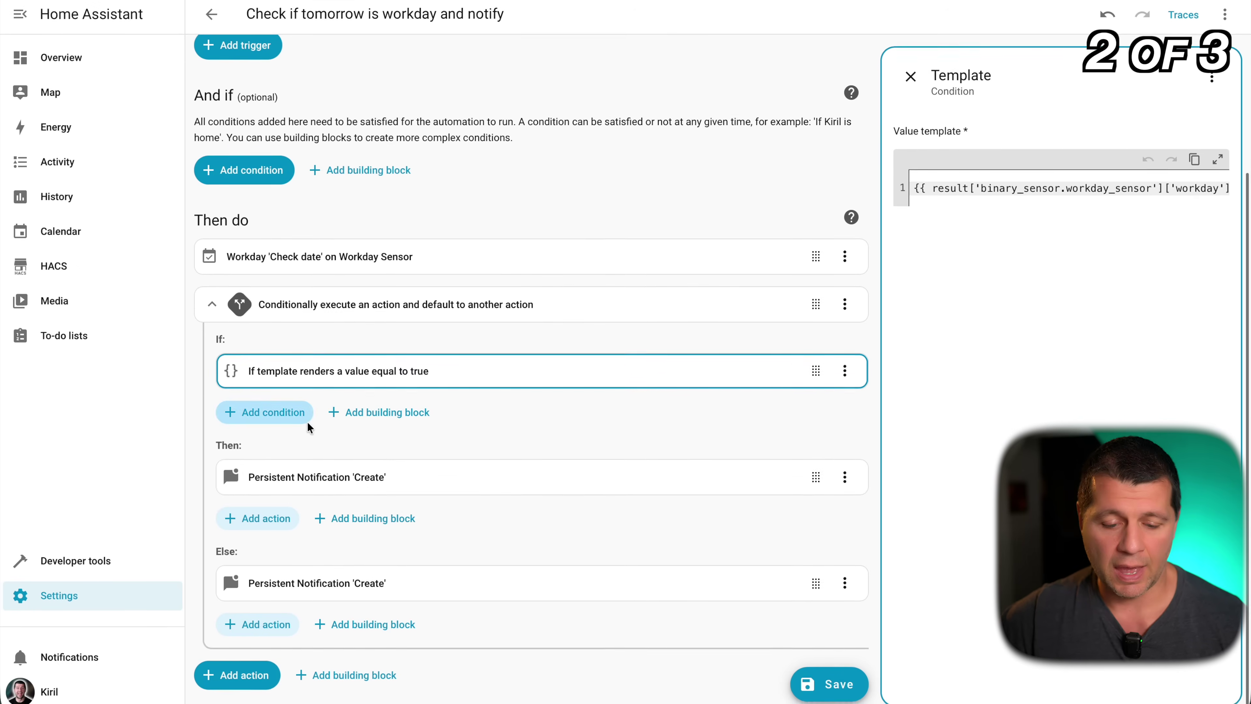
Review the workday and non-workday notification messages, then save the automation
left_click(336, 476)
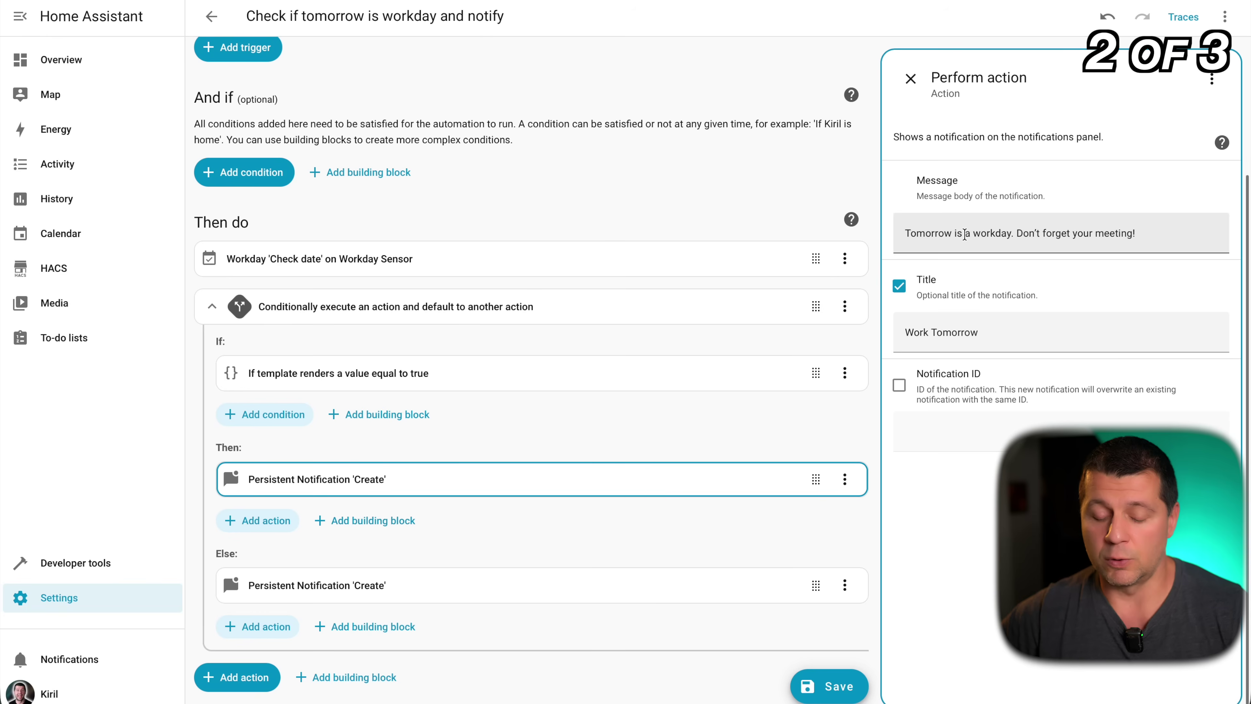
left_click(440, 586)
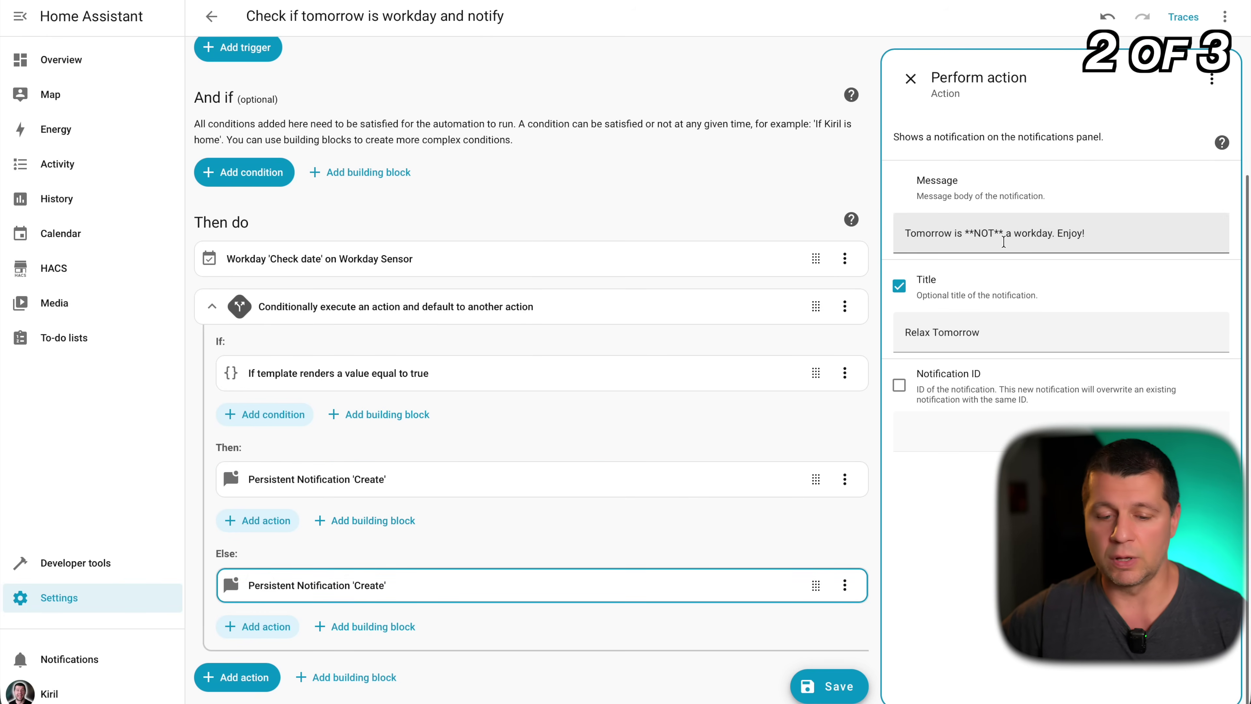
left_click(391, 477)
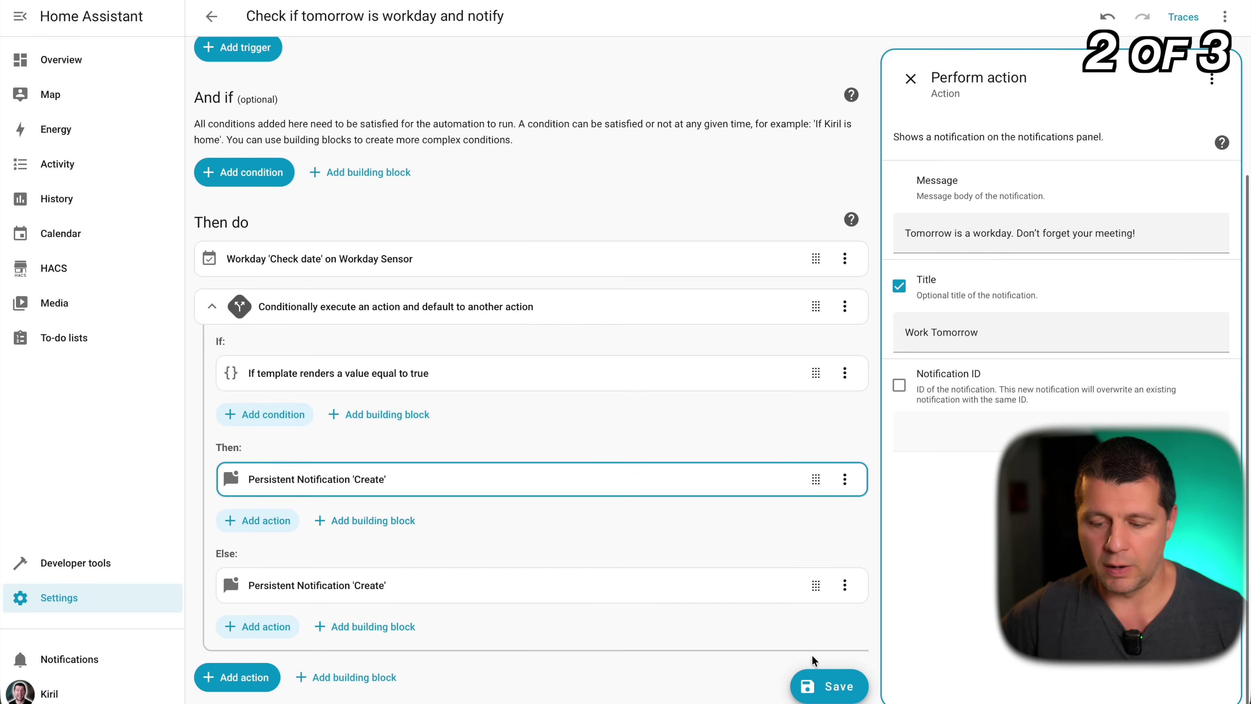
left_click(822, 692)
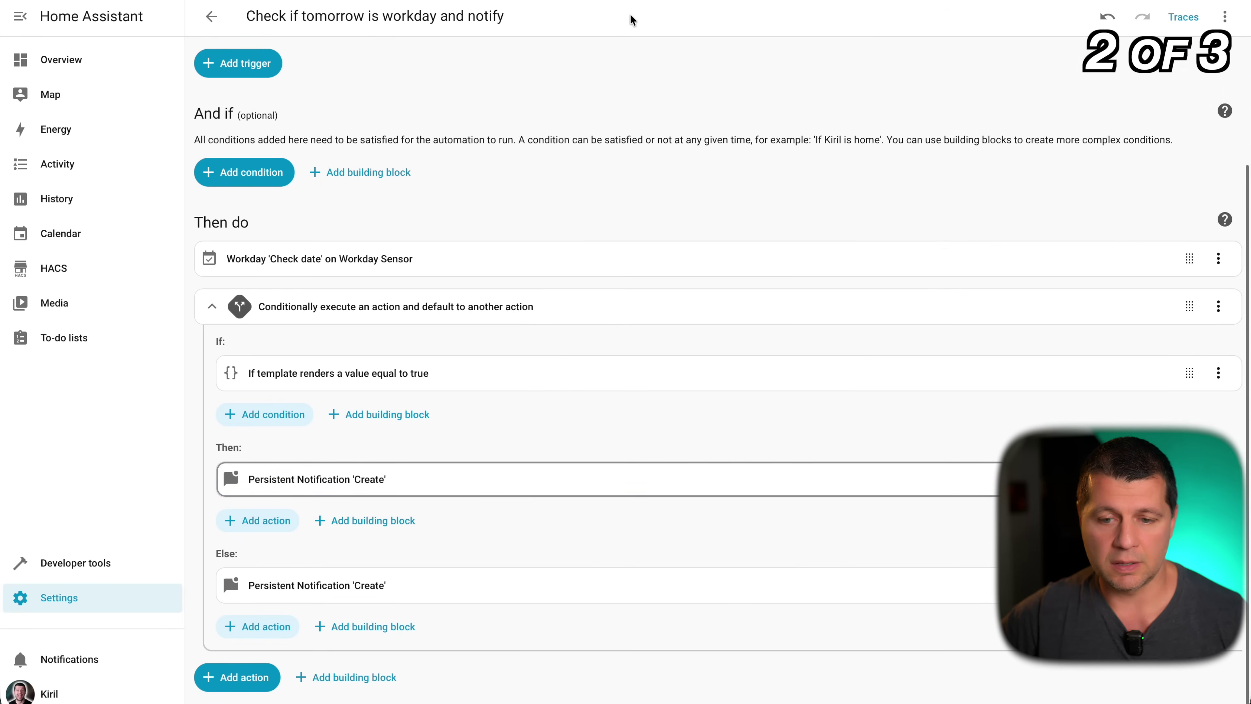
Press start automation on the Home dashboard and read the new 'Relax Tomorrow' notification
scroll(553, 107, "up", 3)
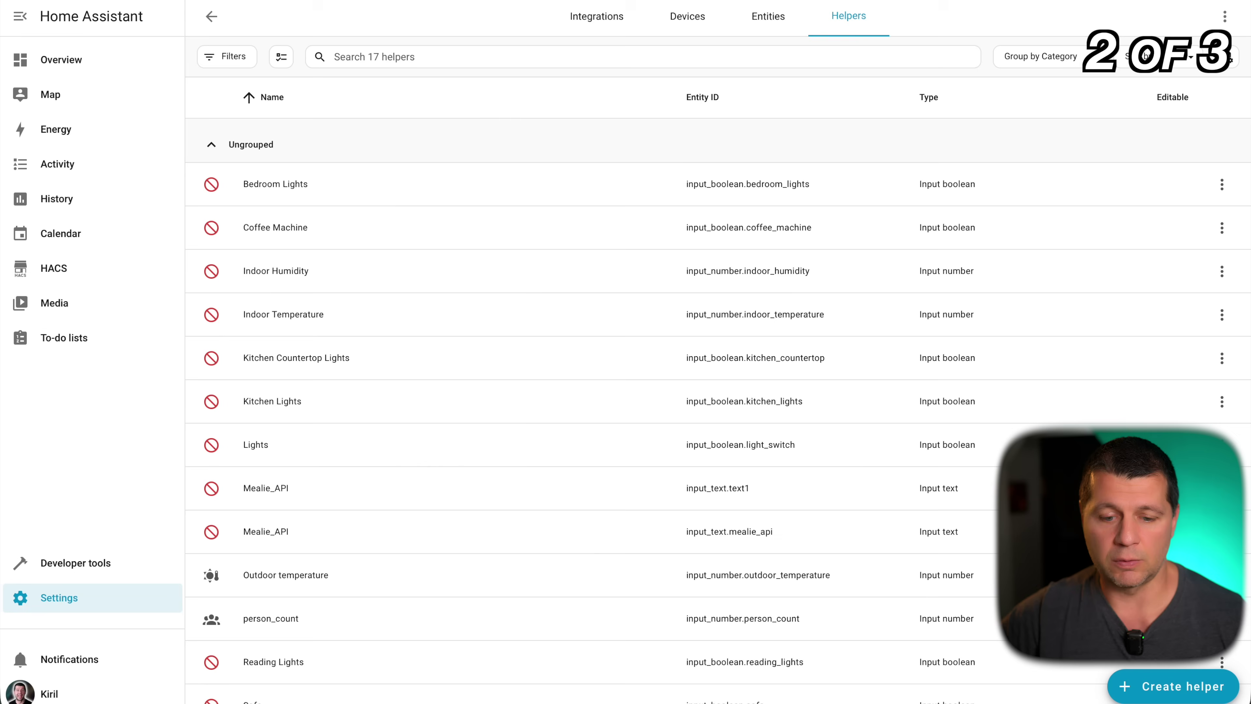
left_click(117, 55)
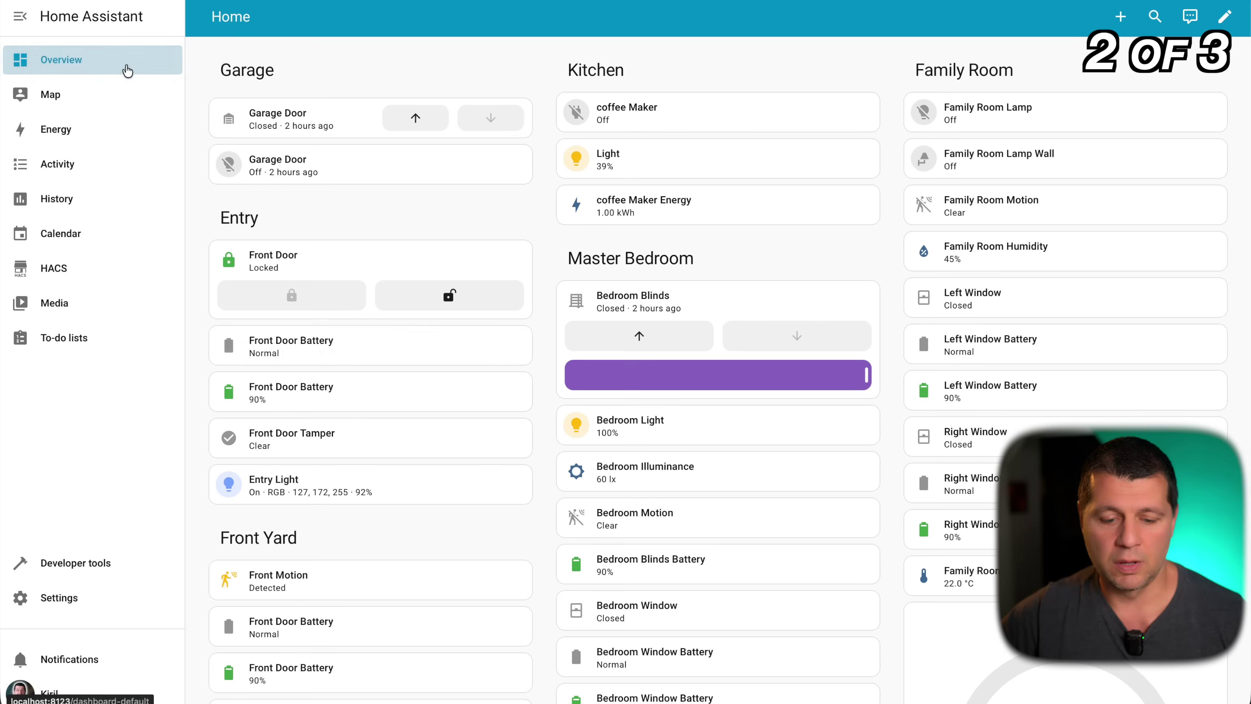
scroll(327, 363, "down", 5)
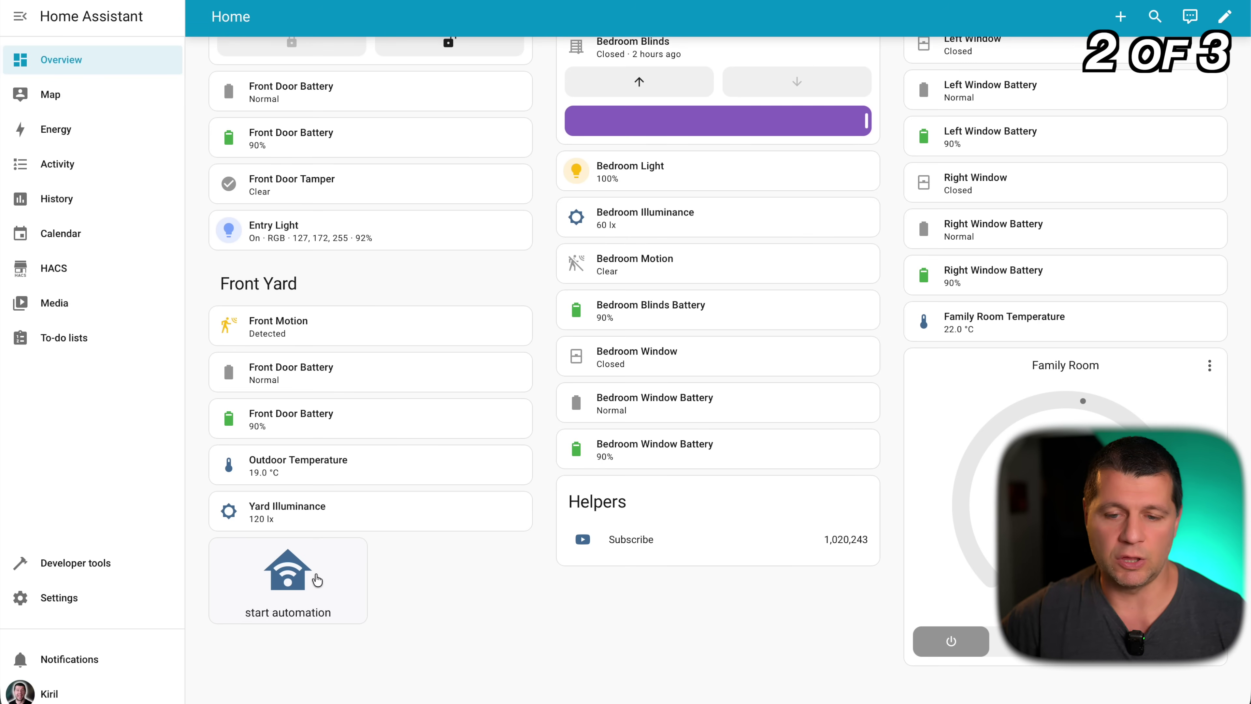
left_click(317, 580)
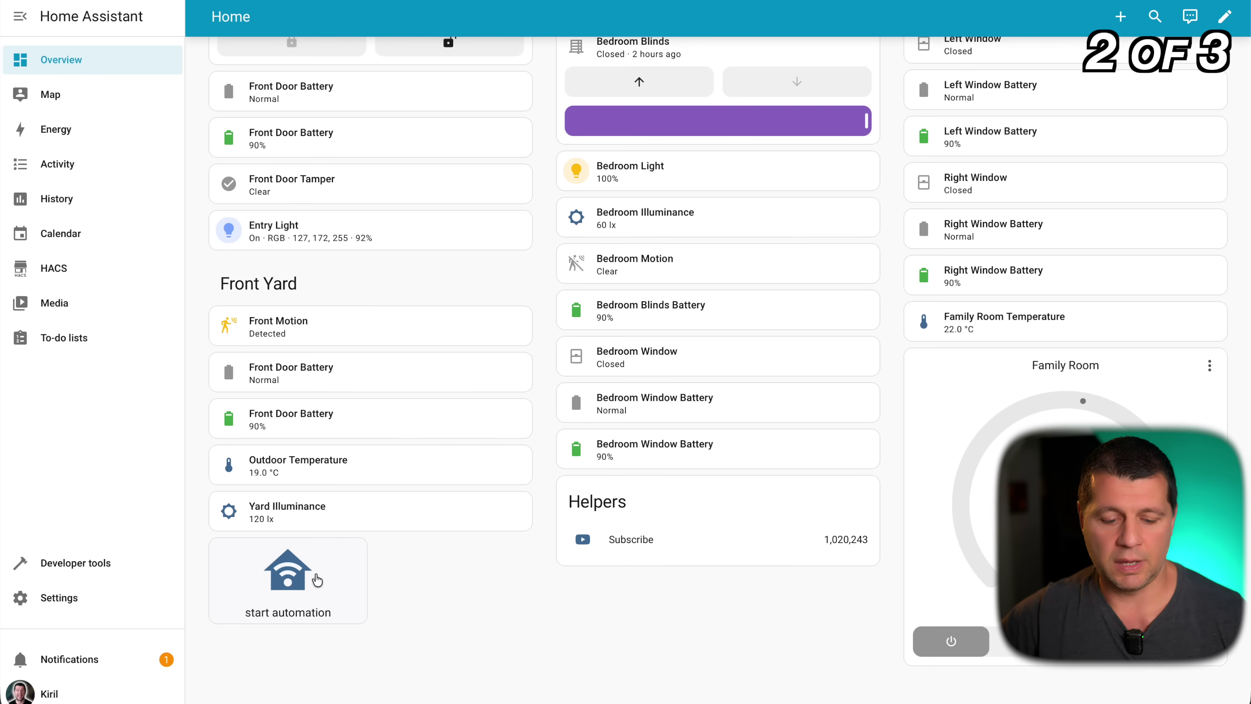
left_click(108, 662)
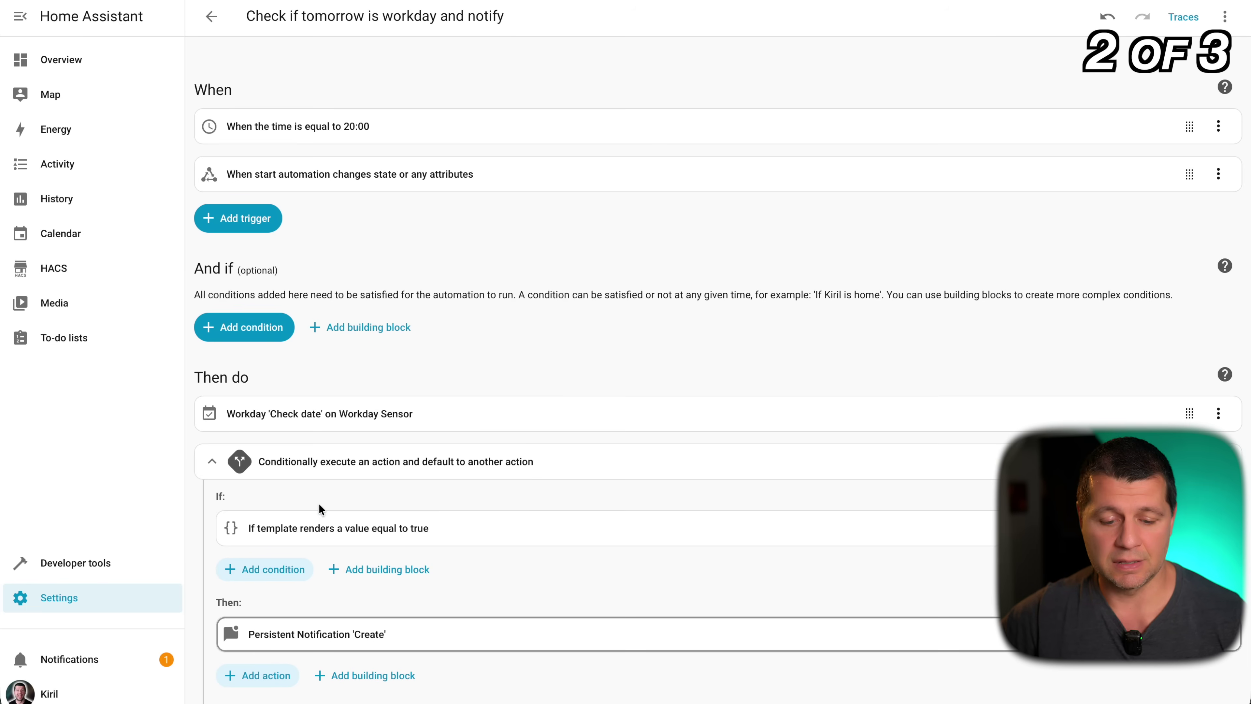
scroll(318, 508, "down", 3)
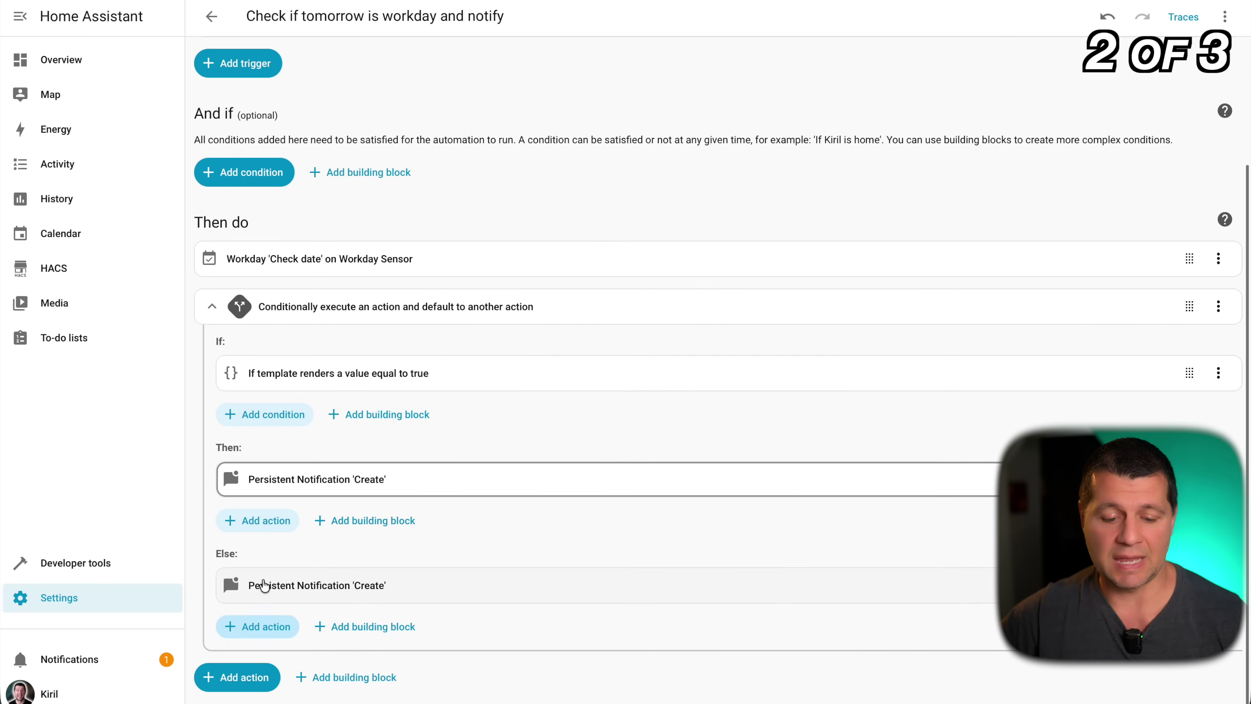
left_click(309, 594)
scroll(309, 592, "down", 1)
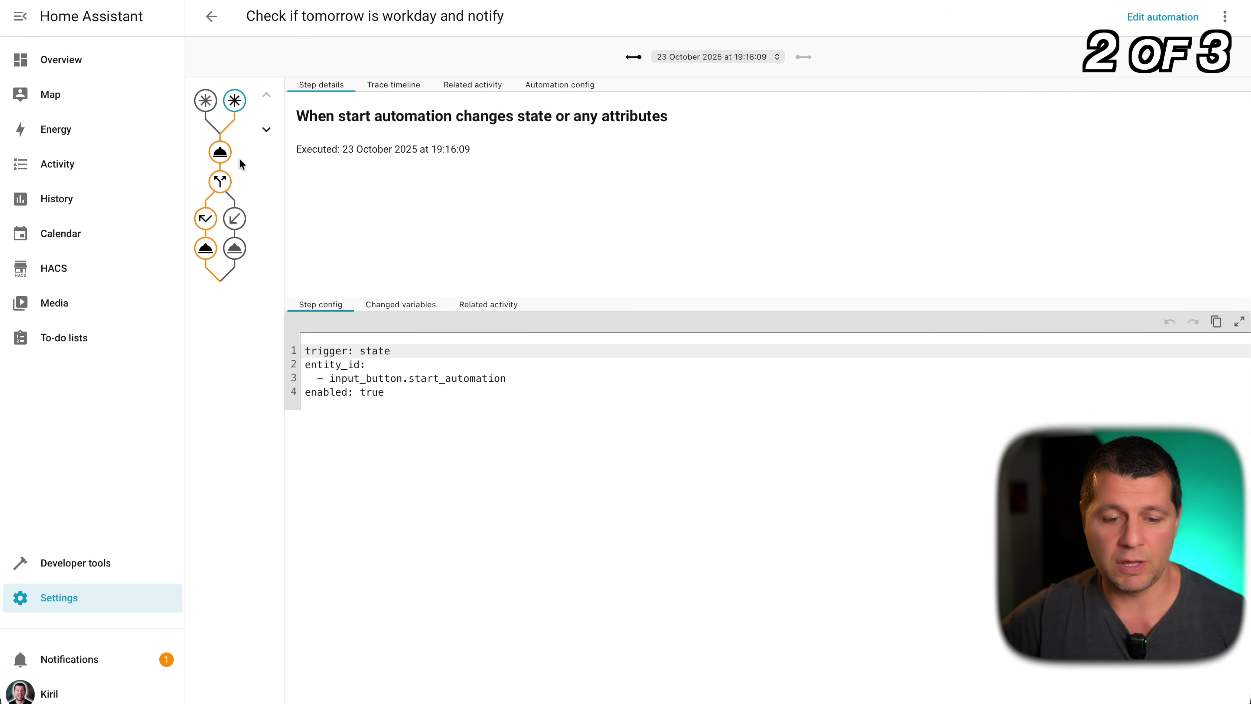
left_click(221, 151)
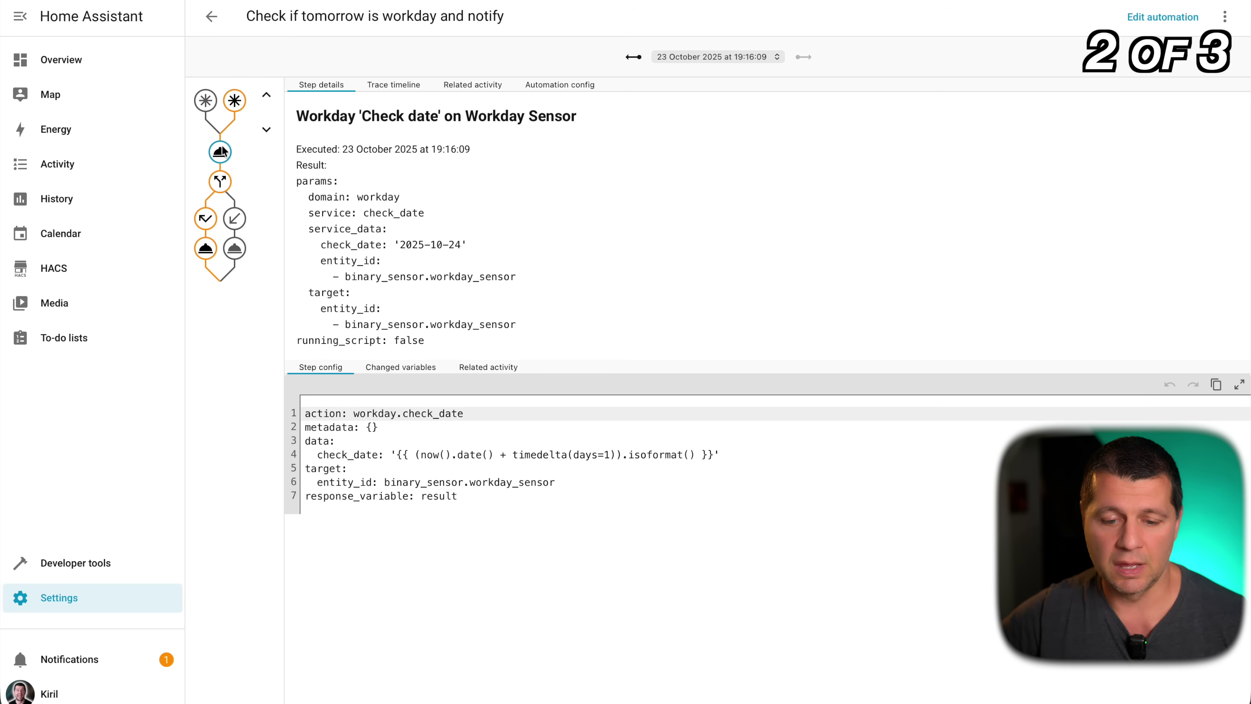
left_click(382, 368)
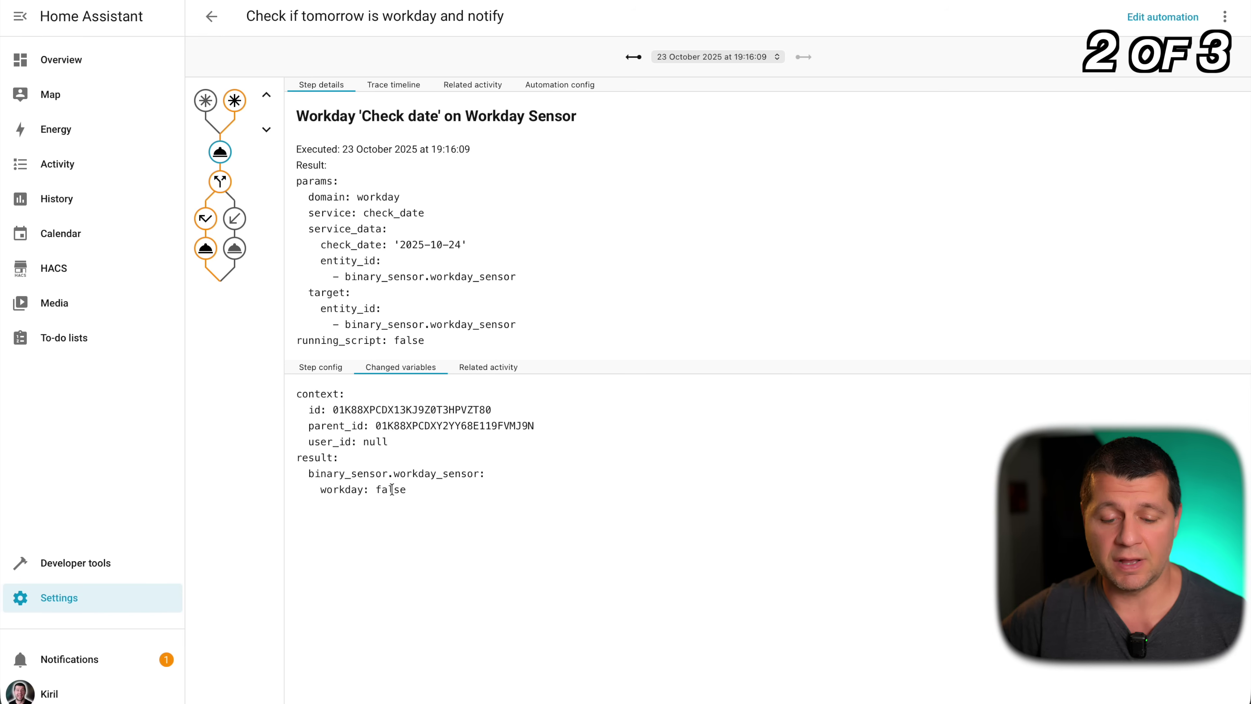
left_click(321, 367)
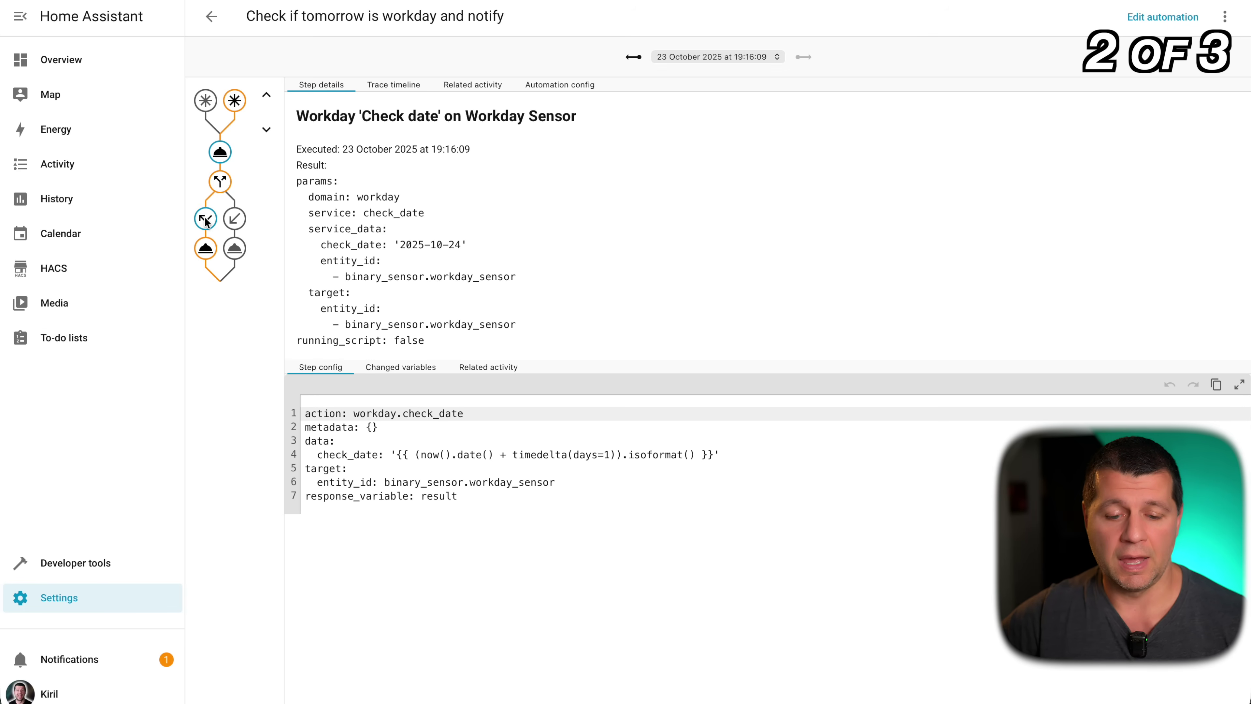
left_click(221, 181)
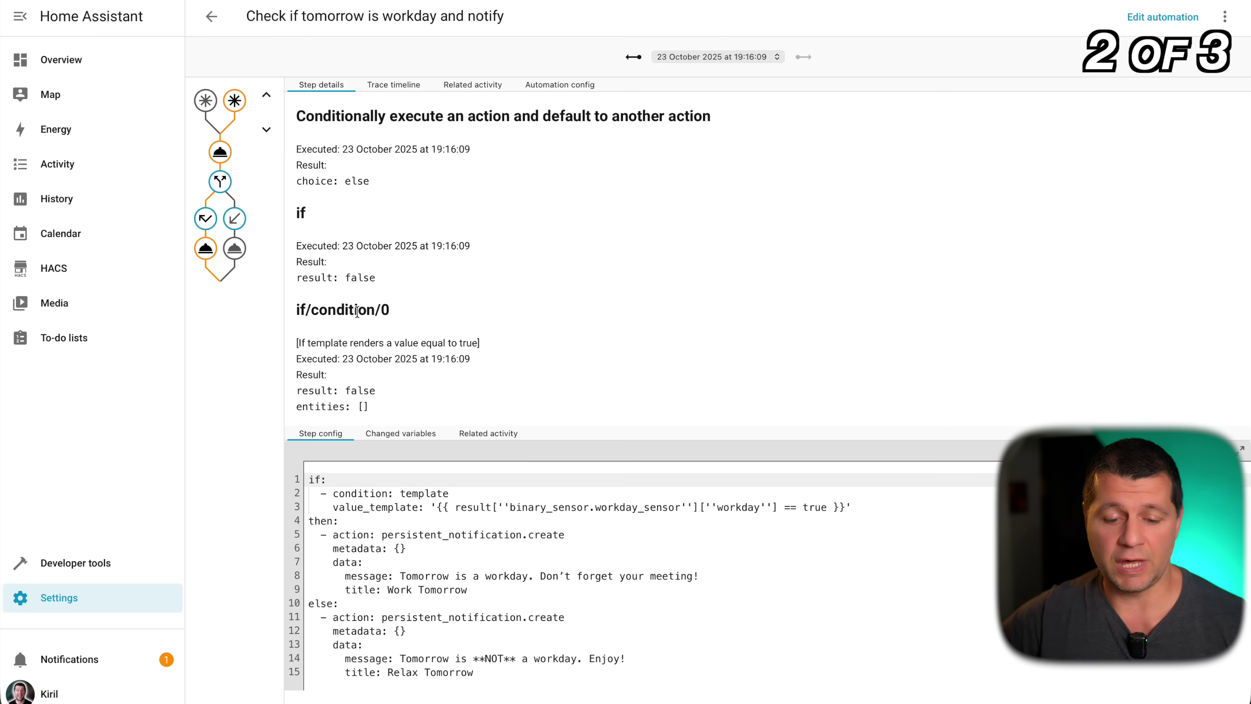
left_click(206, 252)
left_click(208, 224)
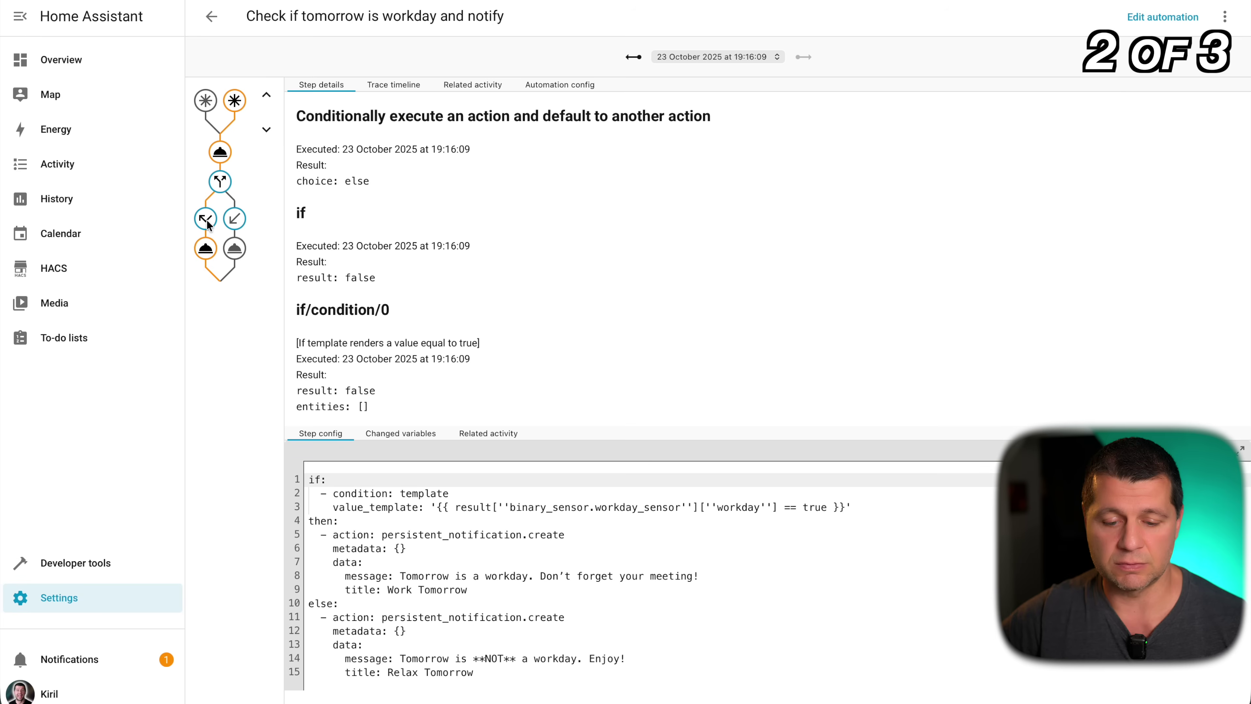
left_click(206, 248)
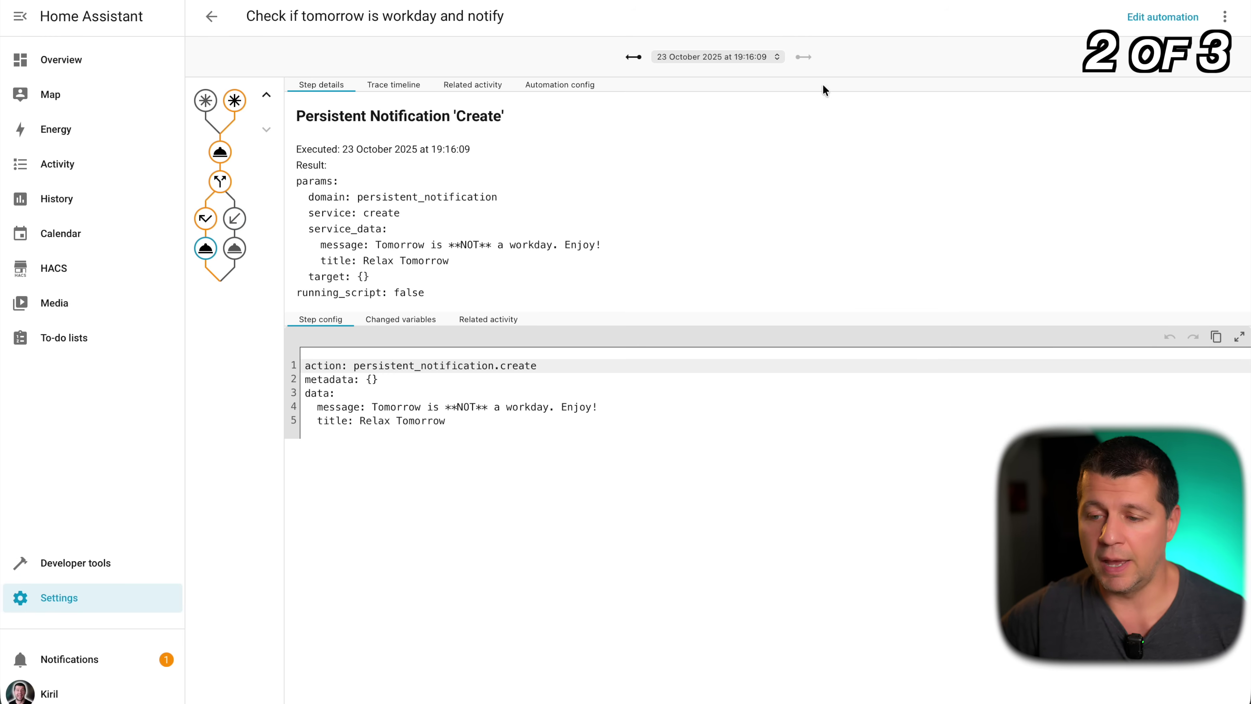
left_click(1163, 16)
scroll(688, 295, "down", 2)
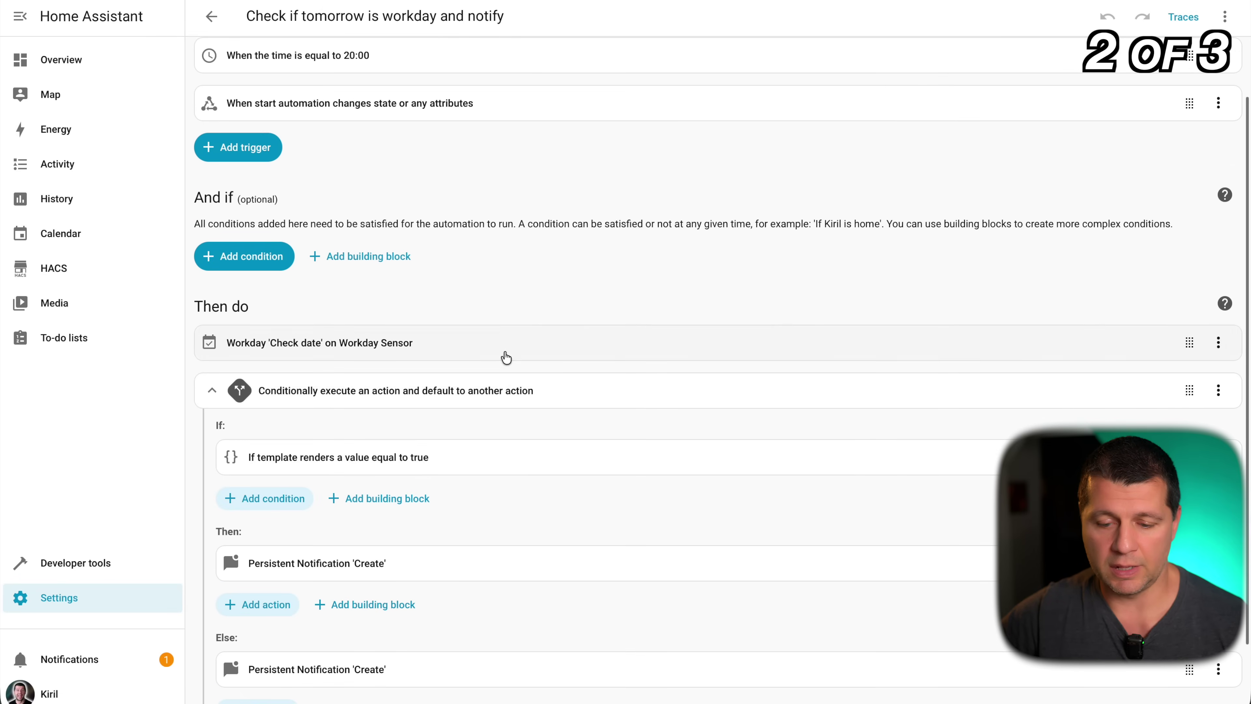
Change the workday check's date offset to 14 days and save the automation
left_click(507, 355)
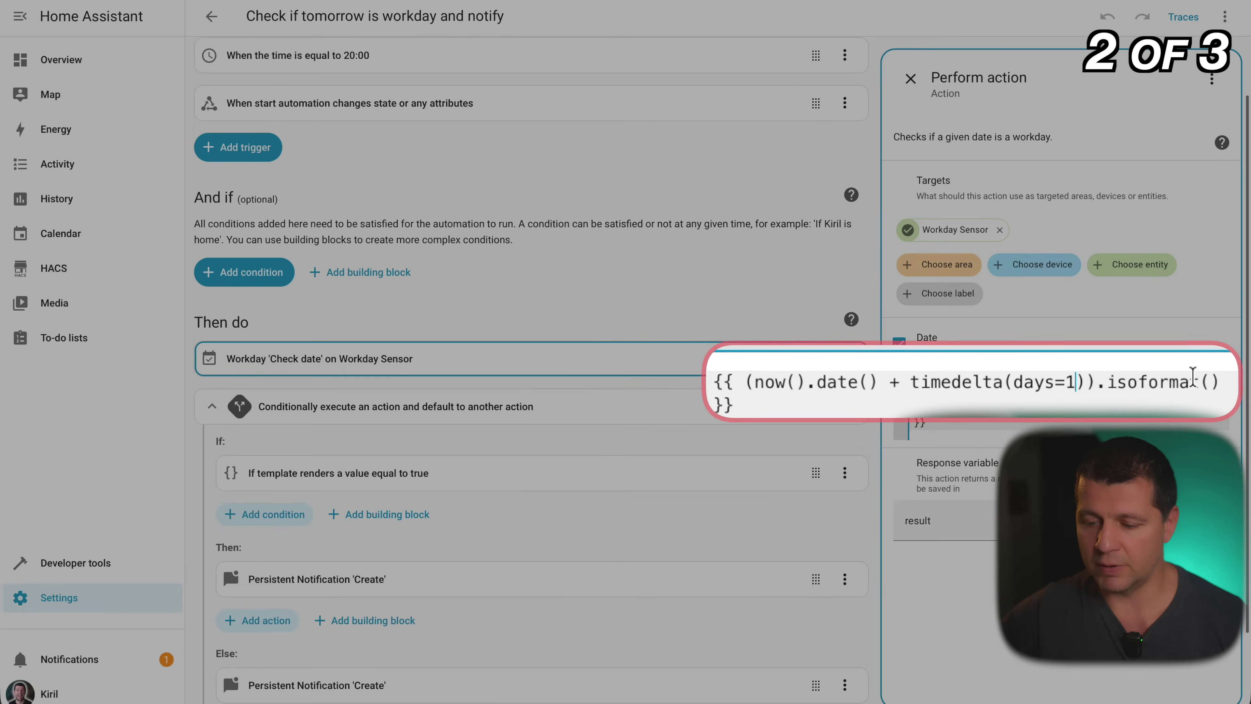
type("4")
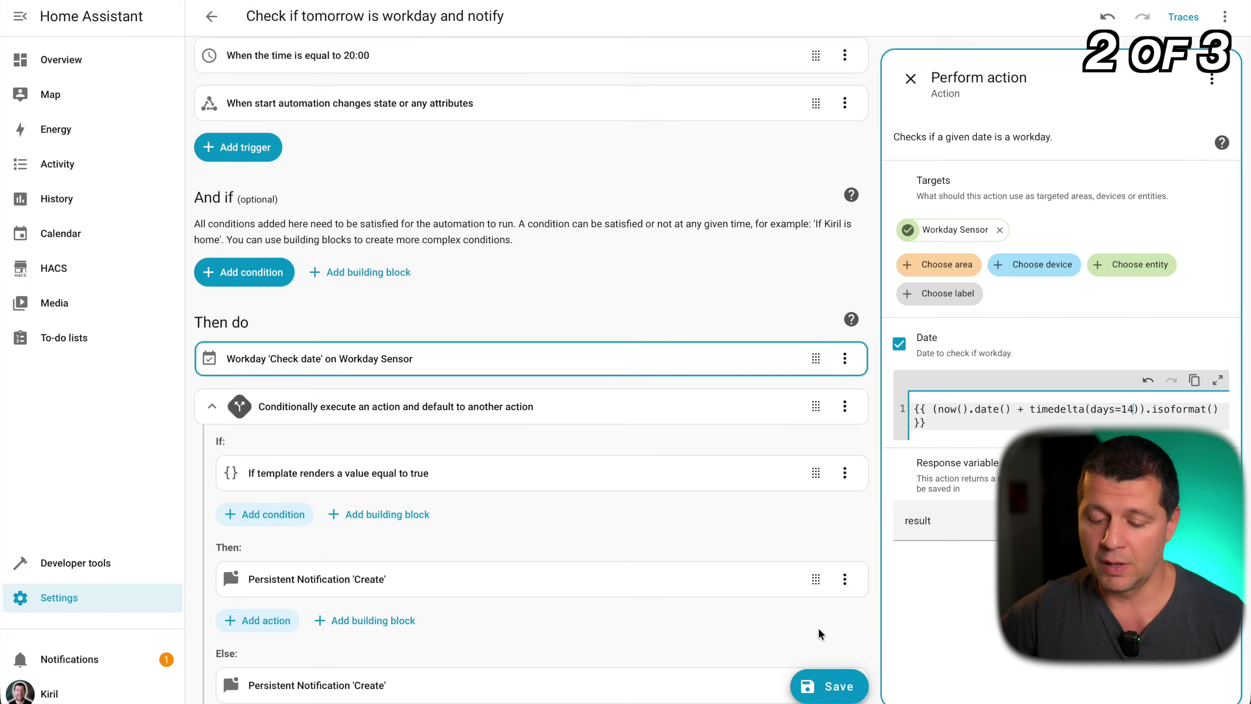
left_click(832, 685)
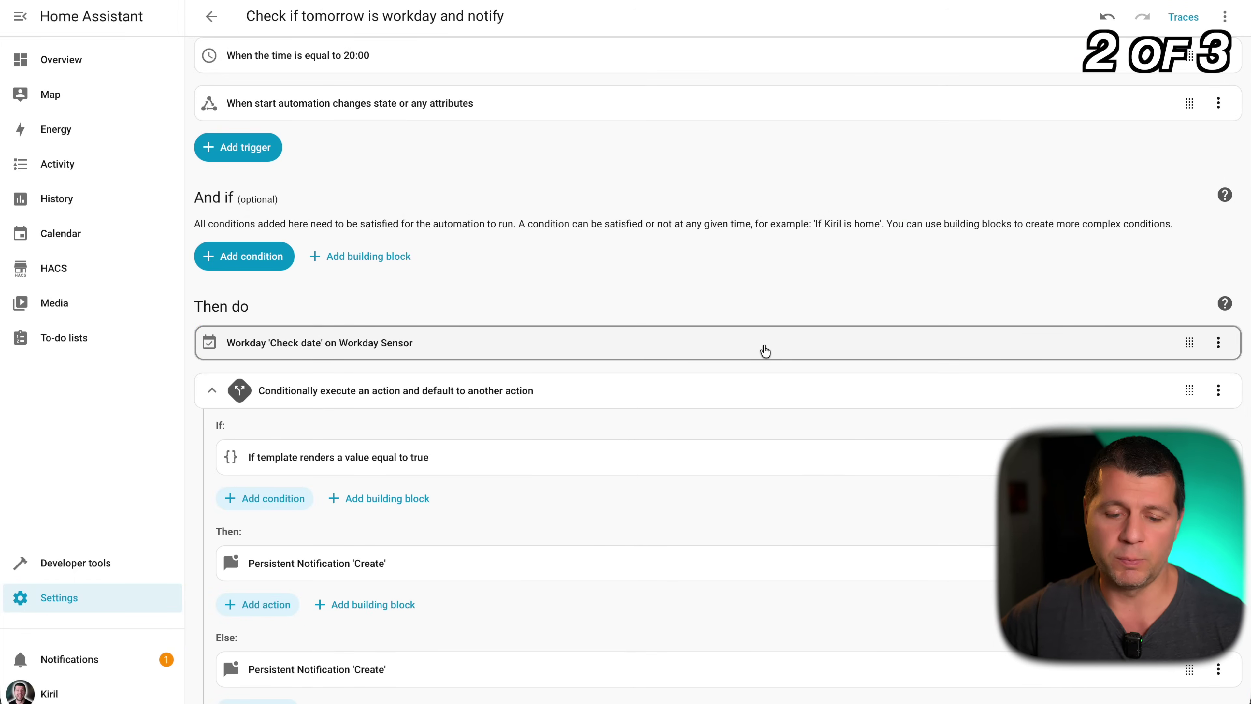
Look over the Relax Tomorrow notice in the notifications panel, then close it
scroll(765, 350, "down", 1)
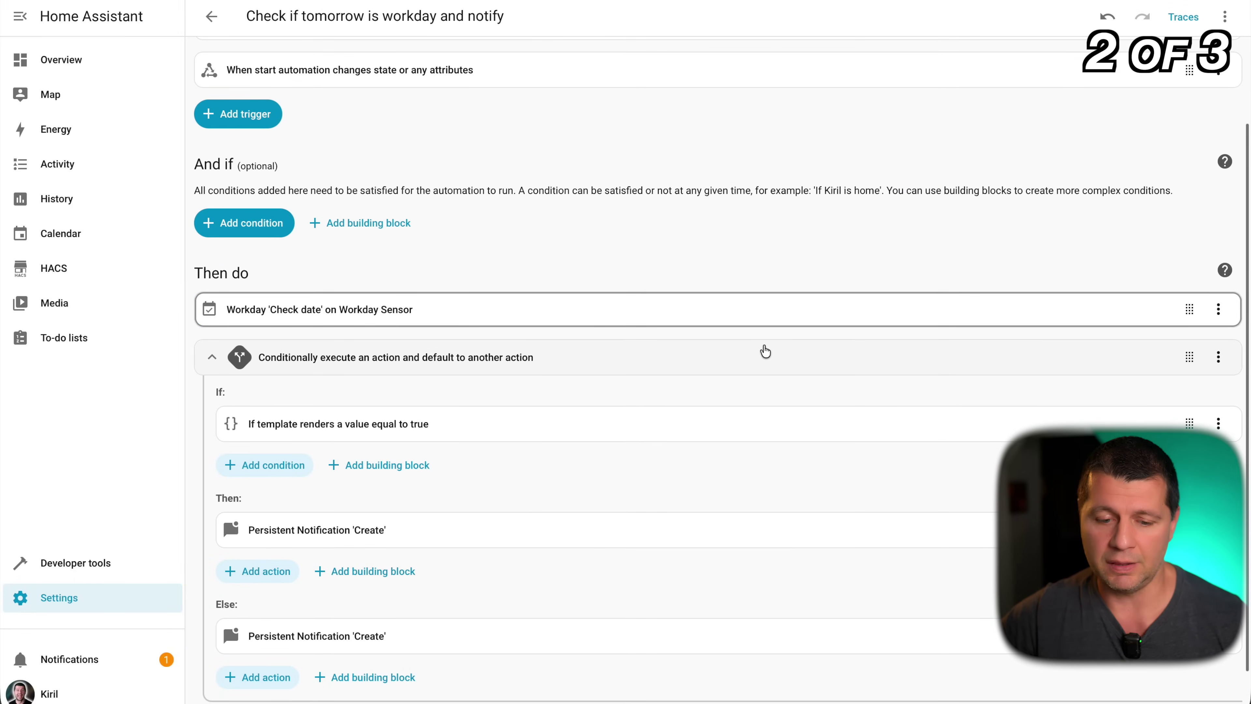
scroll(720, 232, "up", 3)
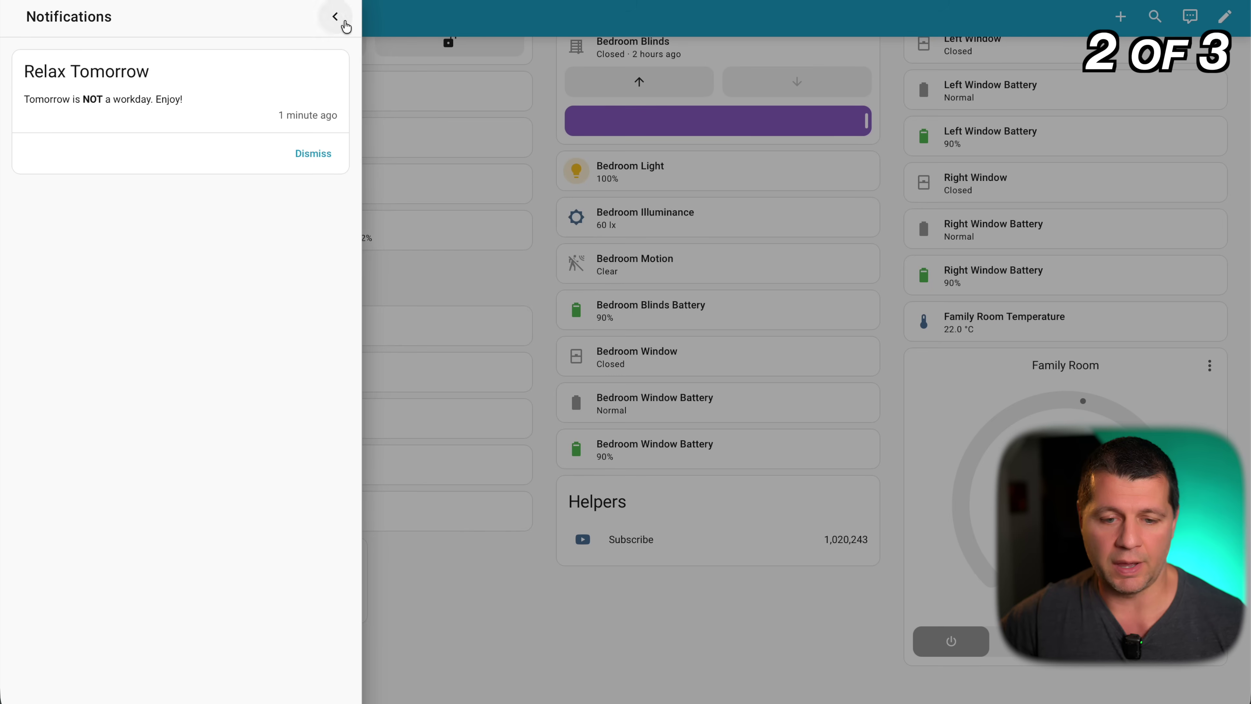
left_click(340, 18)
Dismiss 'Relax Tomorrow', rerun start automation, and view the new 'Work Tomorrow' notification
left_click(150, 651)
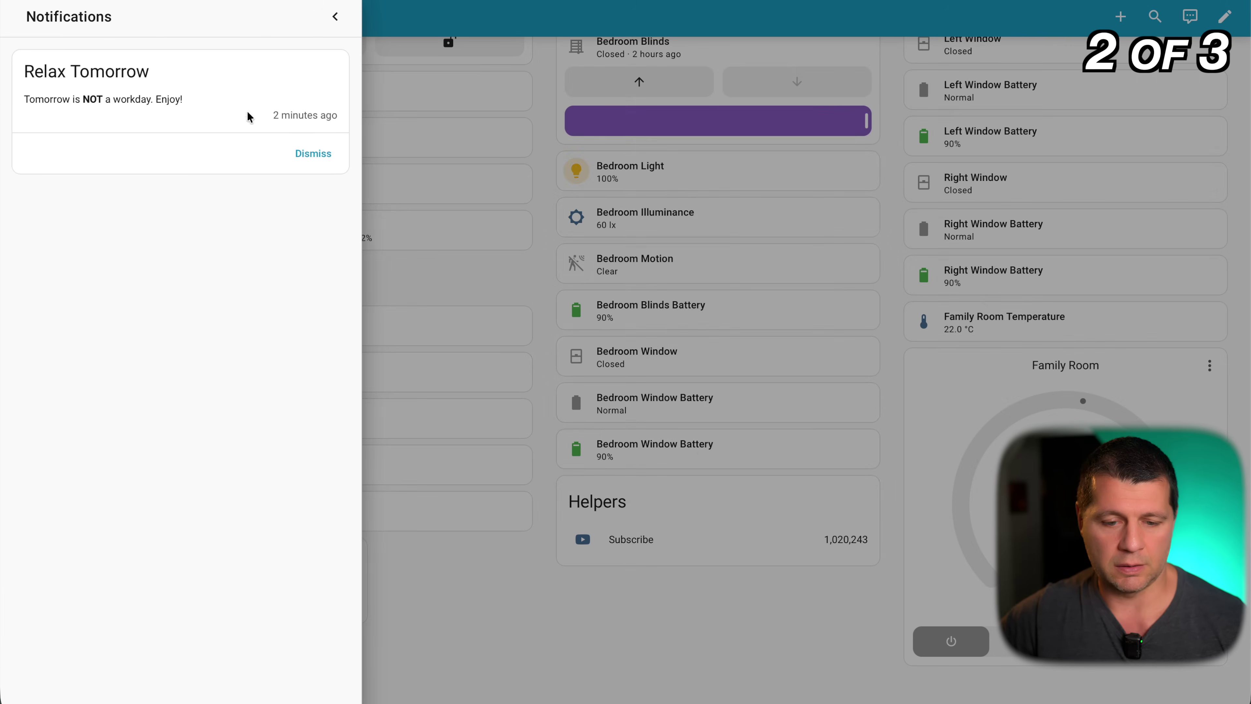
left_click(314, 154)
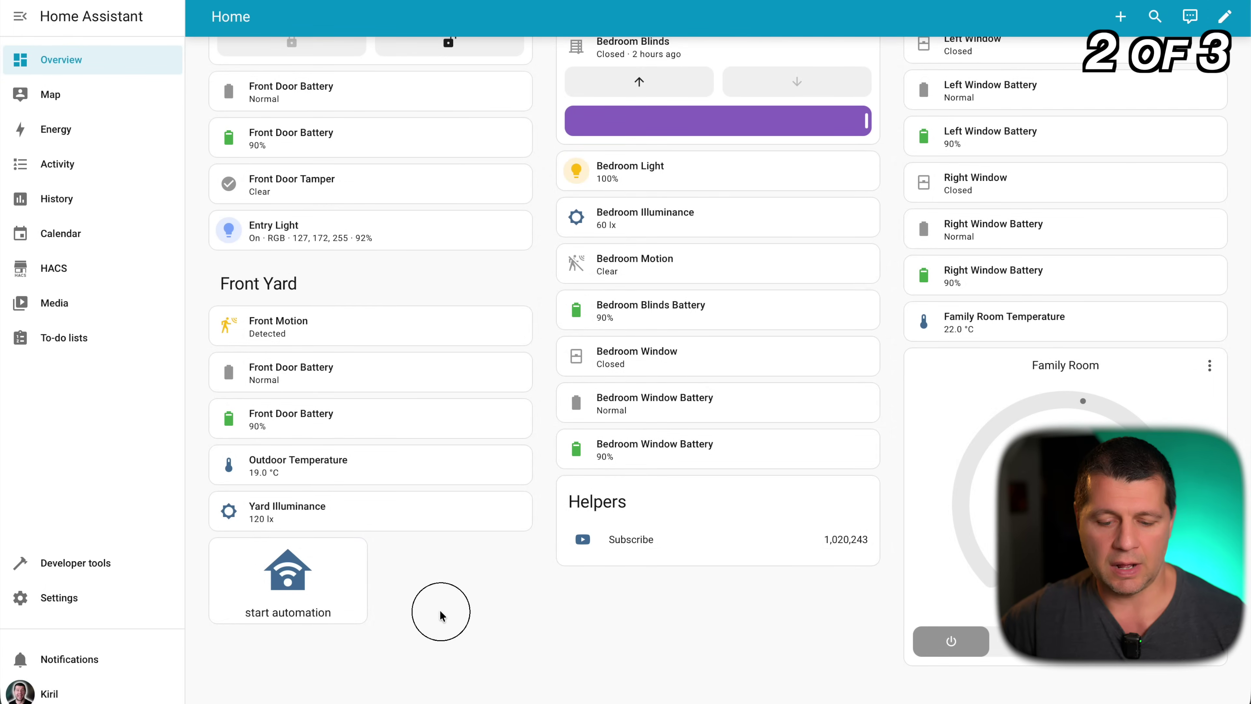
left_click(297, 593)
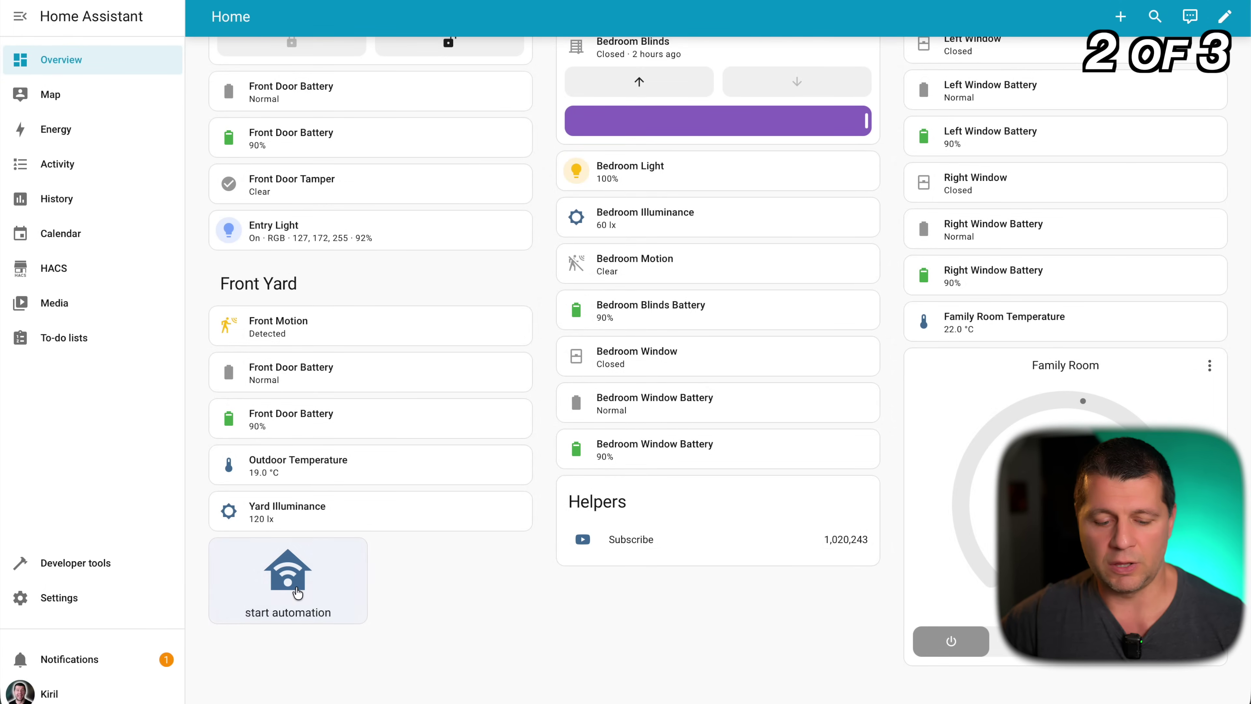
left_click(116, 660)
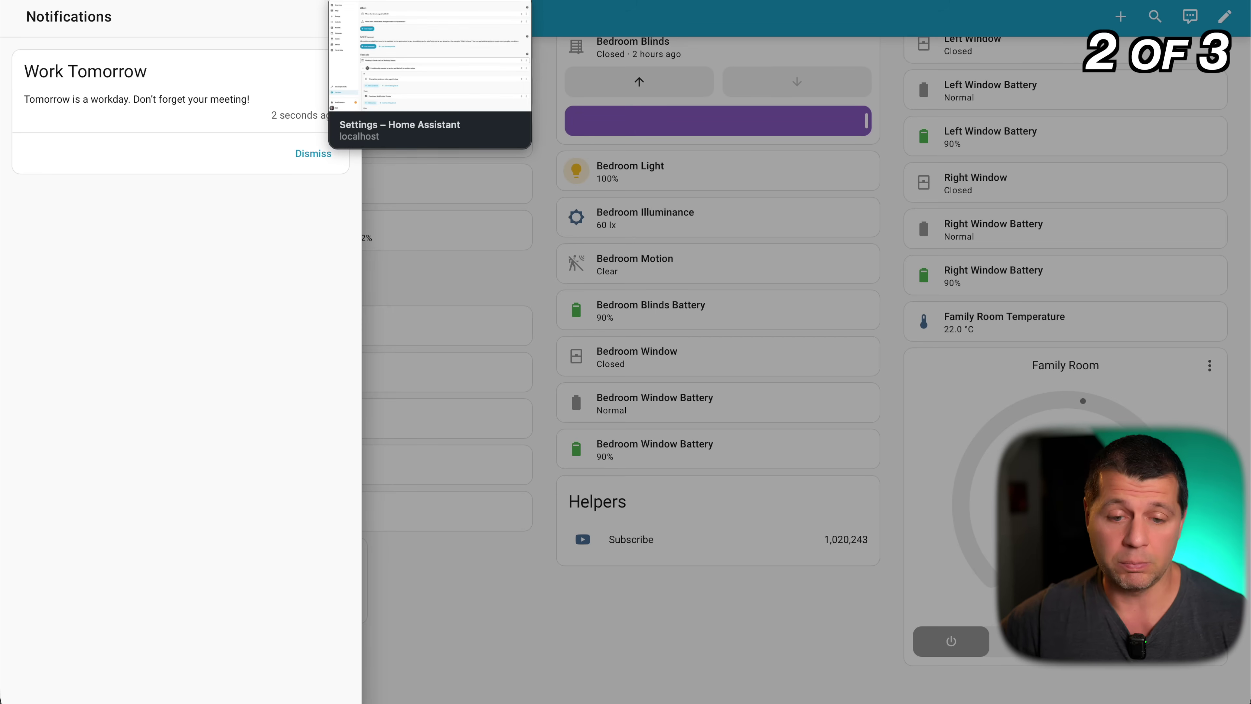
left_click(429, 2)
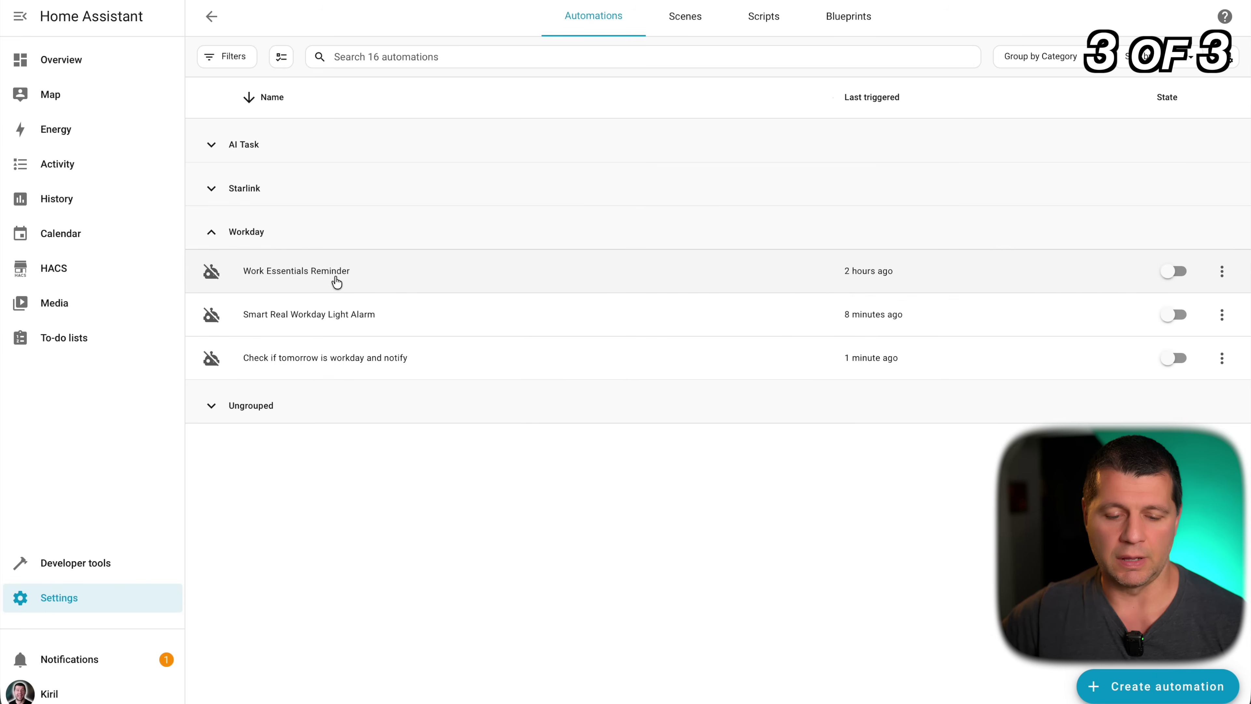
Enable the Work Essentials Reminder automation and open its Front Door Locked-to-Unlocked trigger
left_click(336, 283)
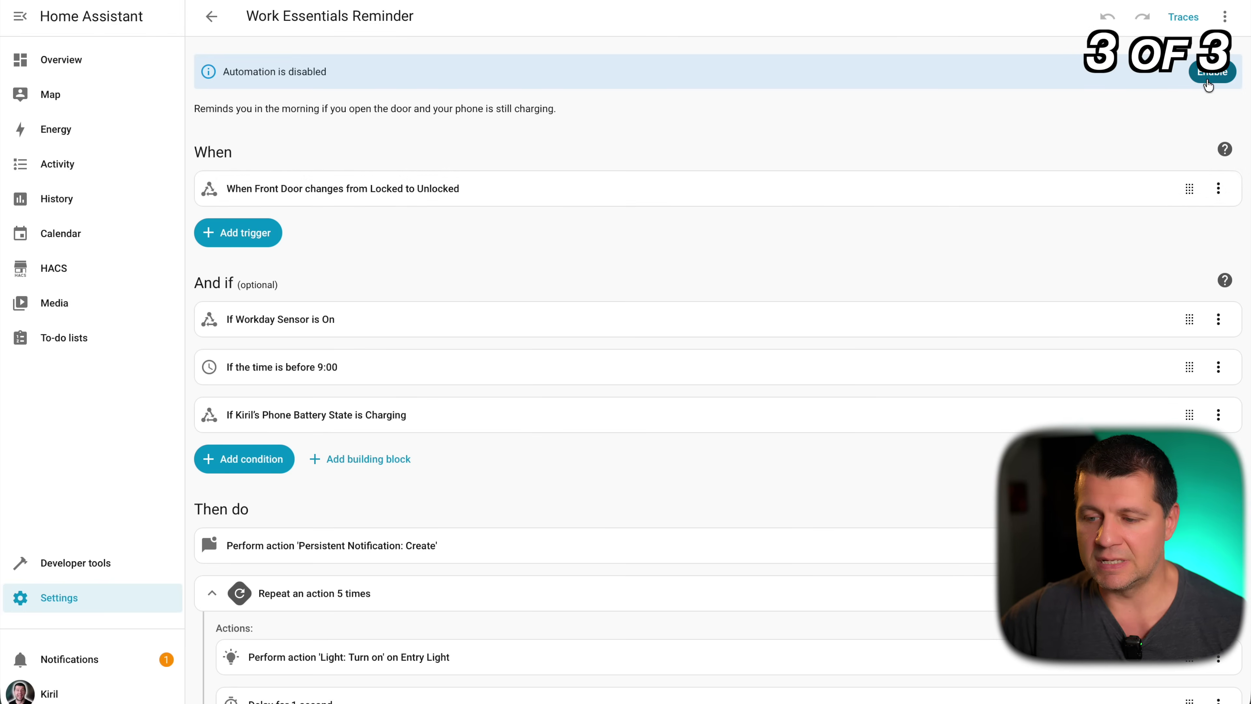
left_click(1210, 75)
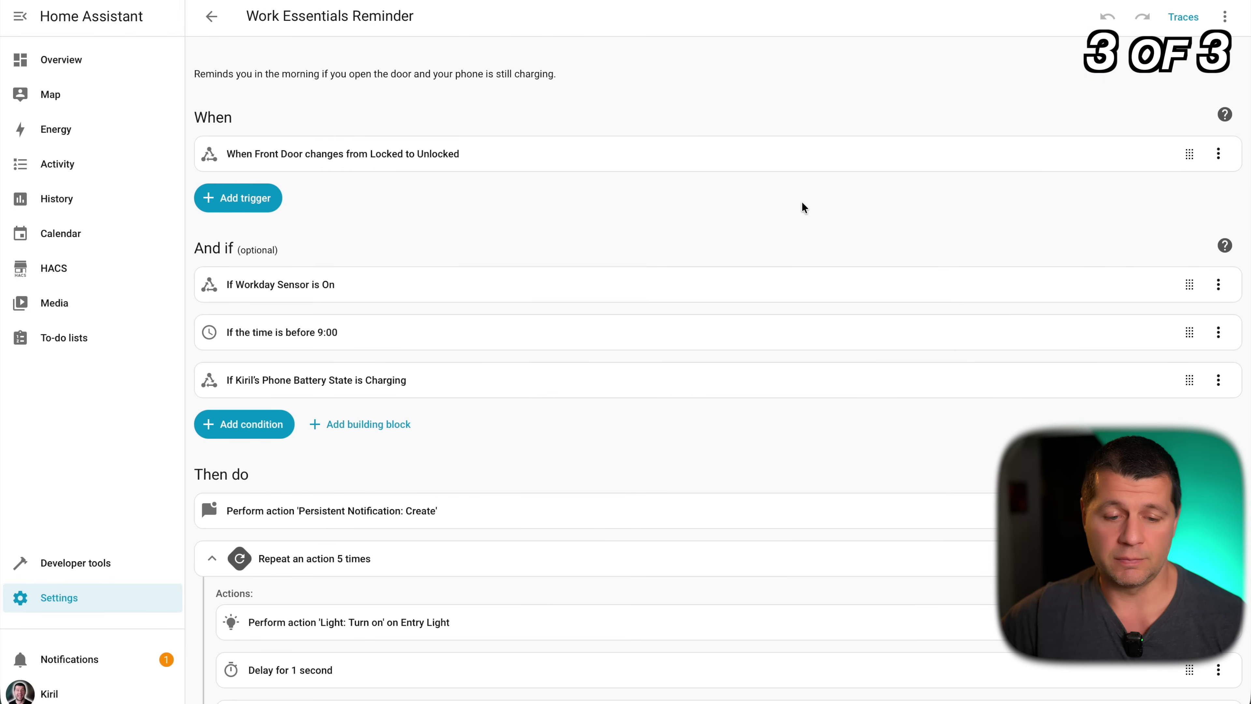
scroll(804, 207, "down", 1)
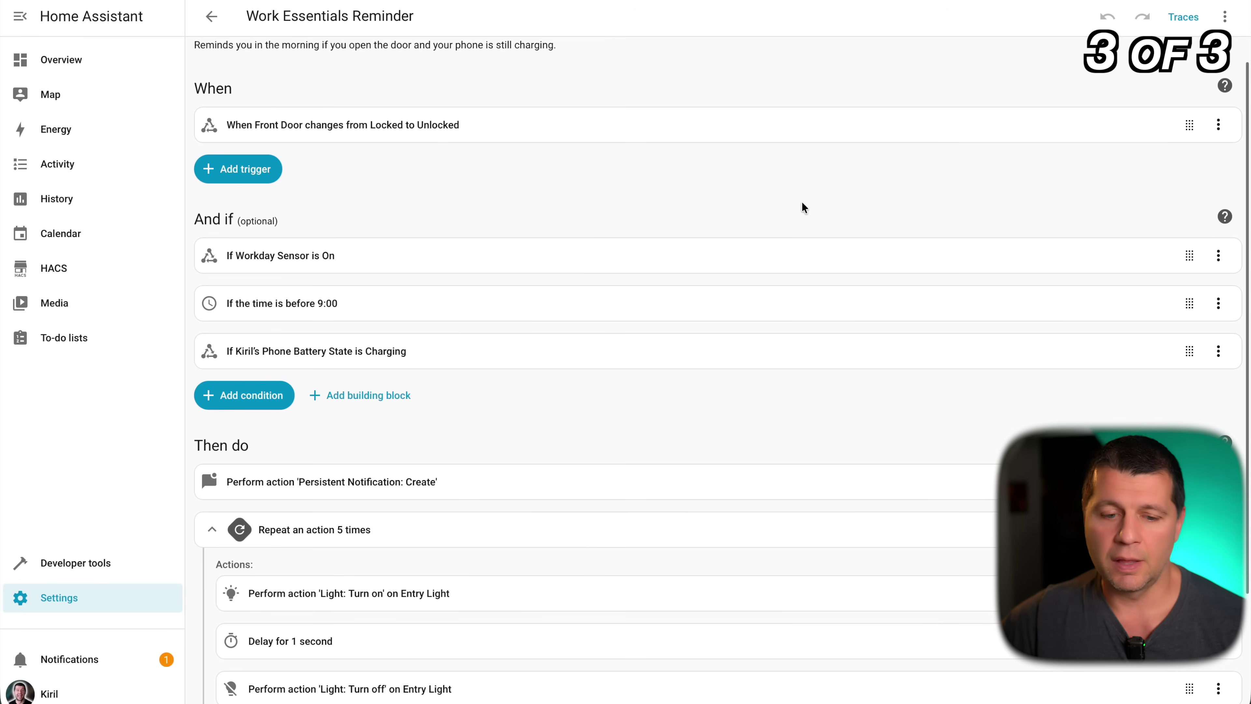
left_click(656, 133)
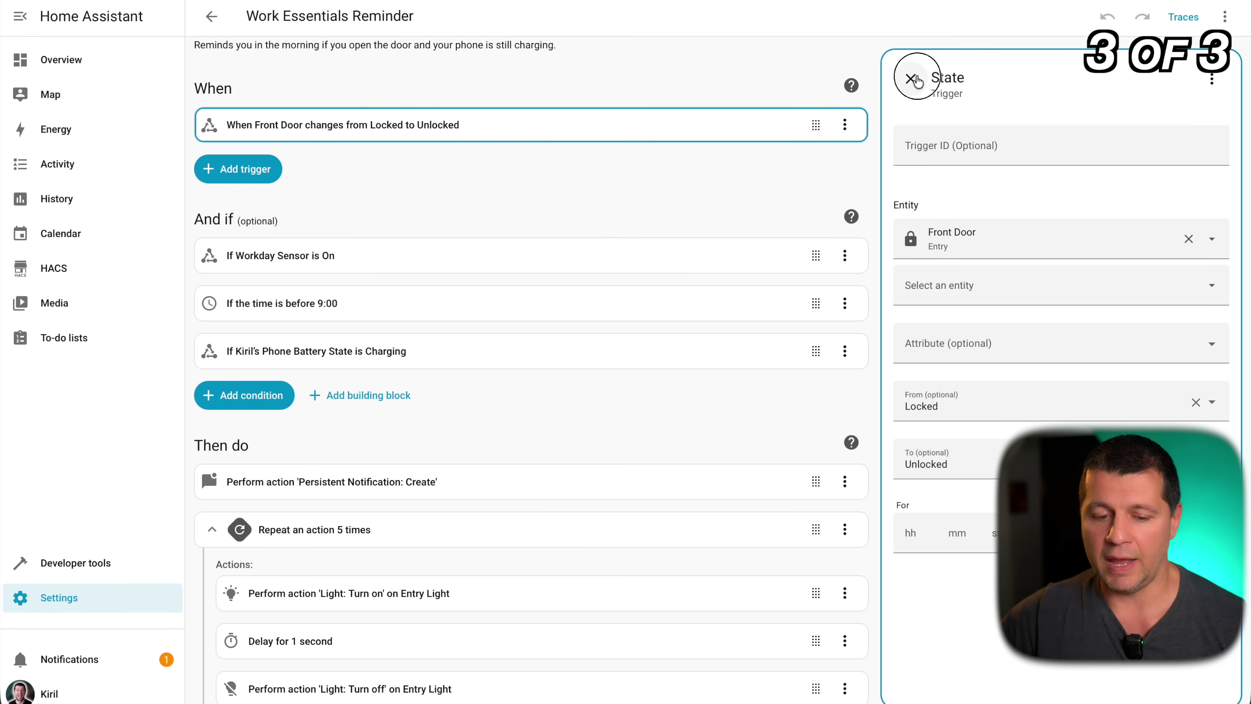
Review the Workday Sensor, before 9:00 time, and phone battery Charging conditions one by one
left_click(911, 79)
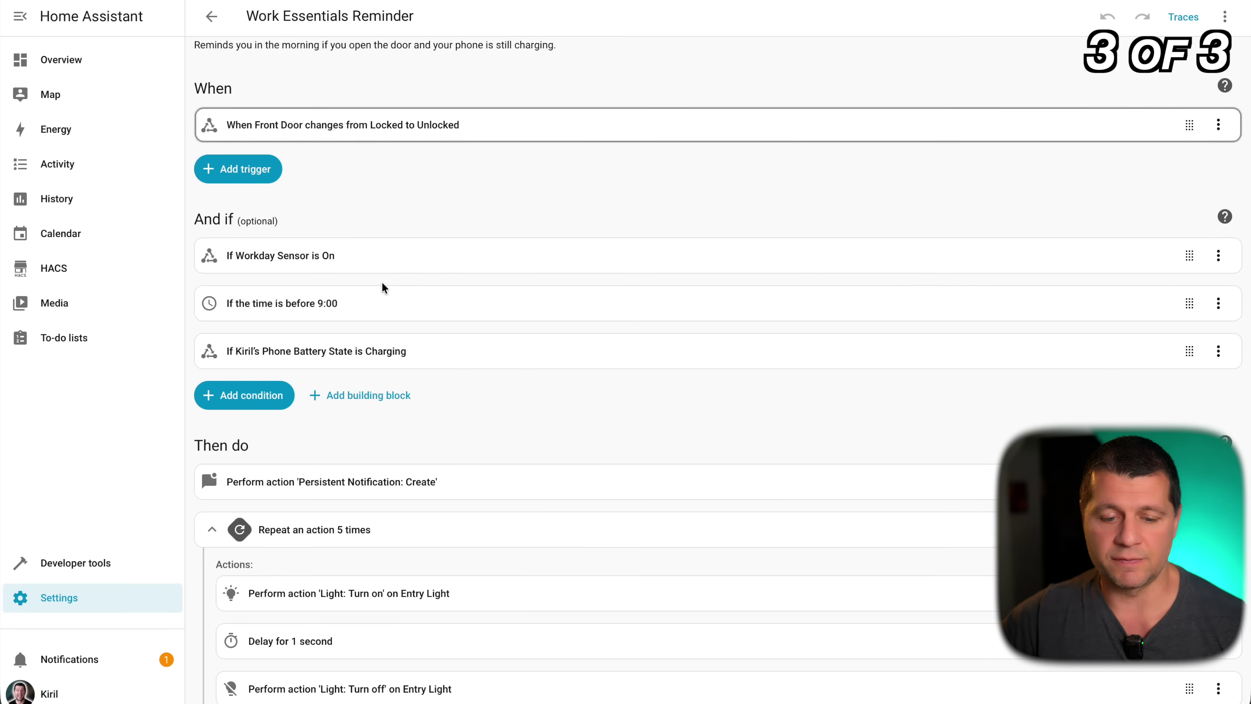
left_click(370, 264)
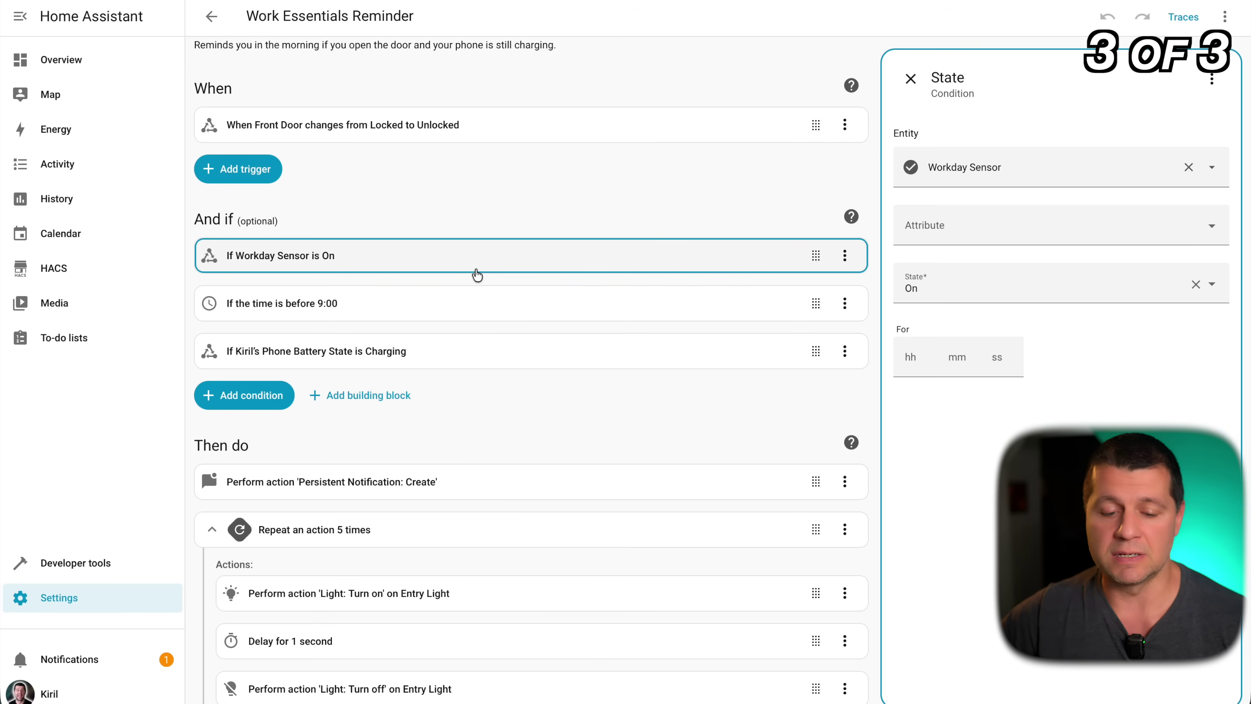
left_click(436, 302)
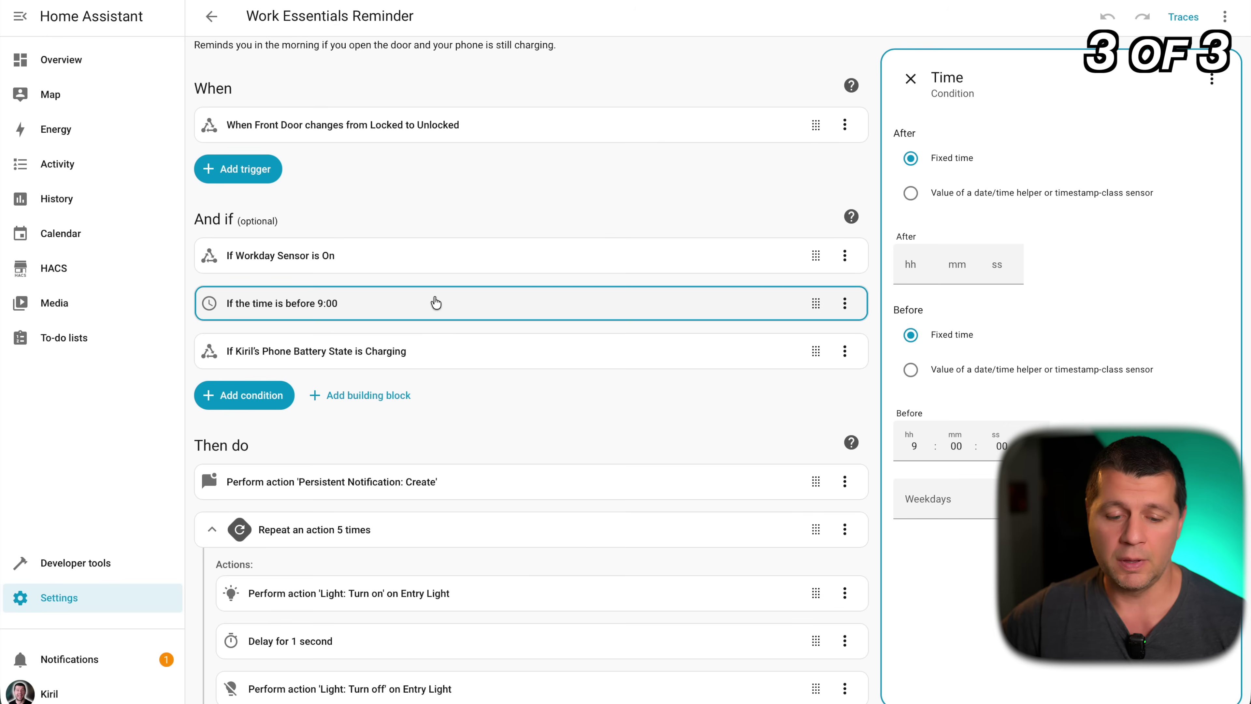
left_click(412, 353)
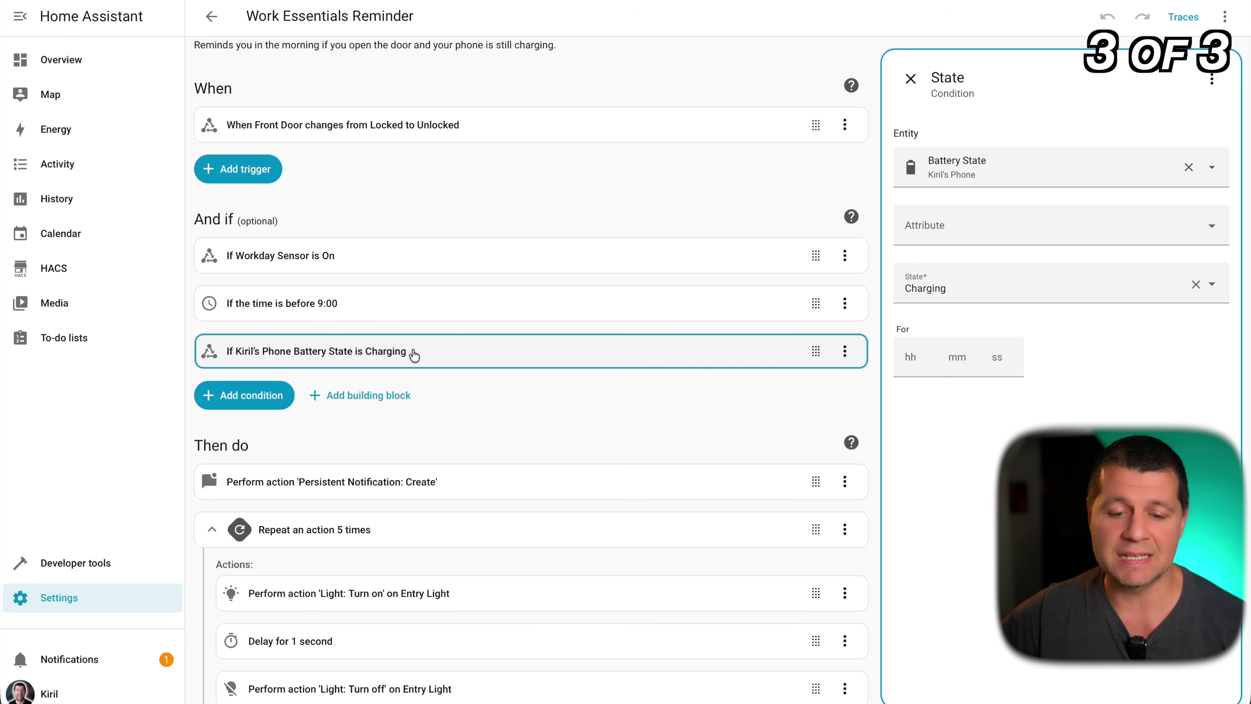
scroll(413, 354, "down", 3)
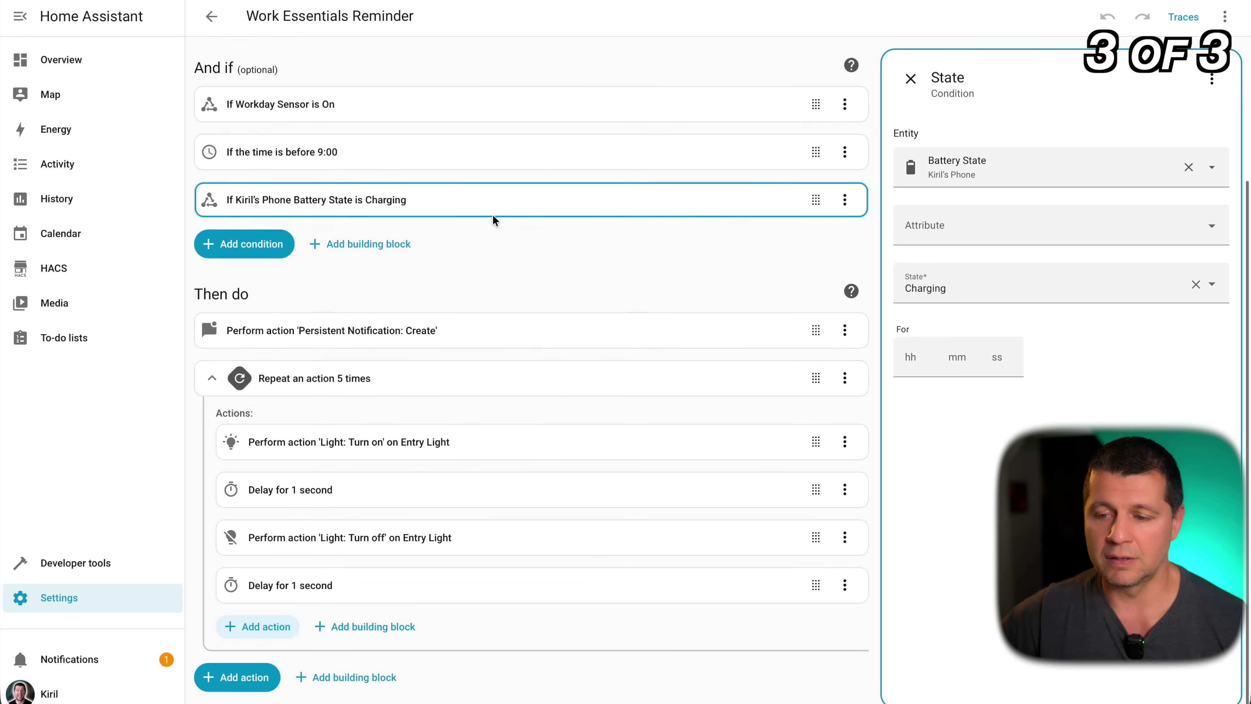
Inspect the persistent notification message and Entry Light turn-on action, ending on the Home dashboard
left_click(910, 79)
left_click(507, 327)
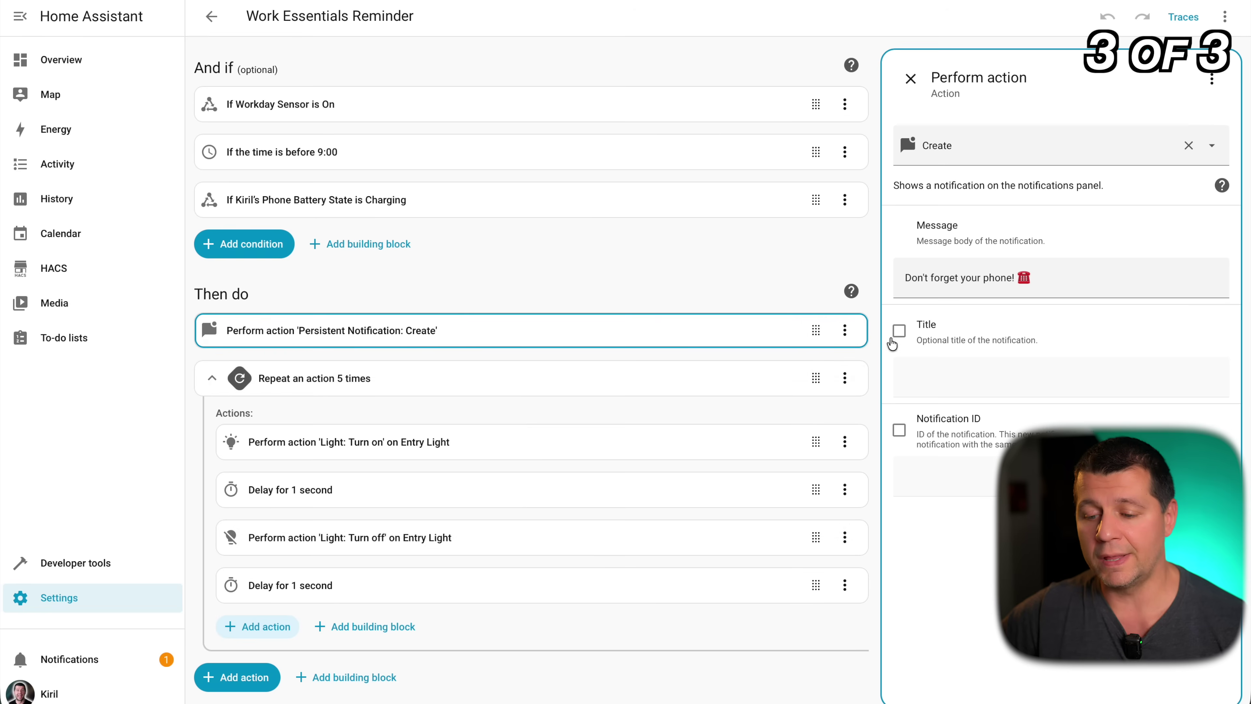
double_click(917, 278)
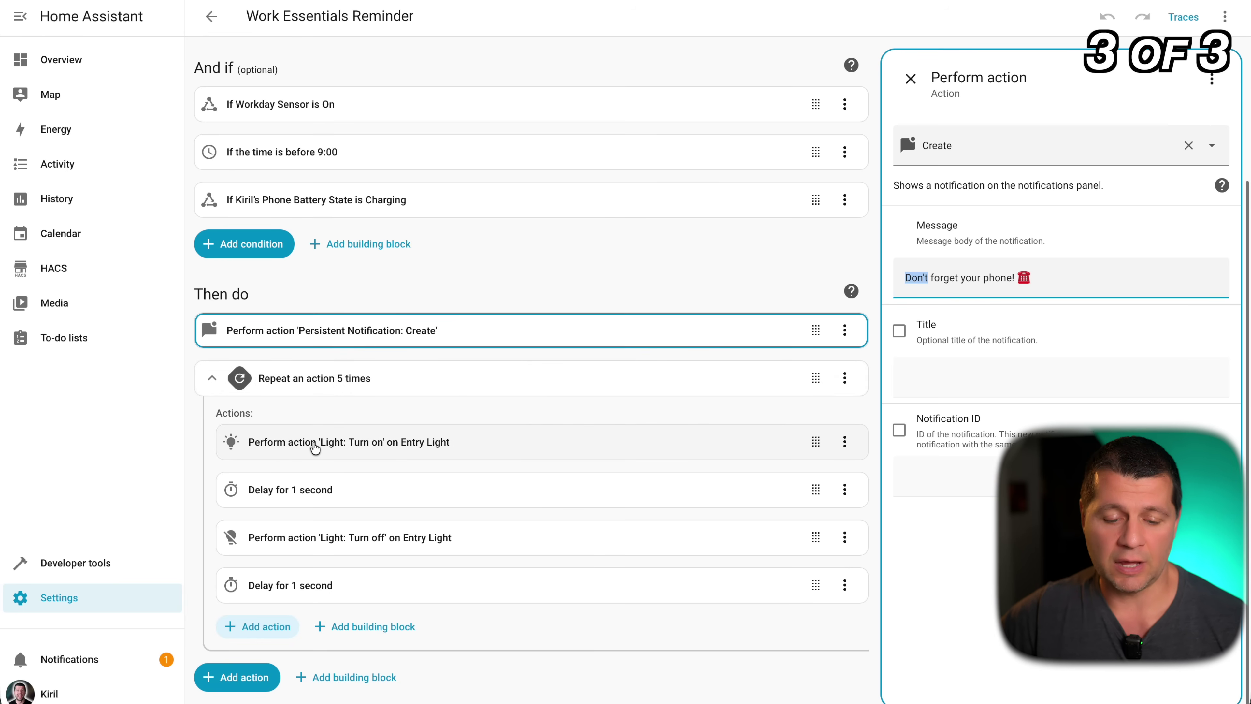
left_click(289, 449)
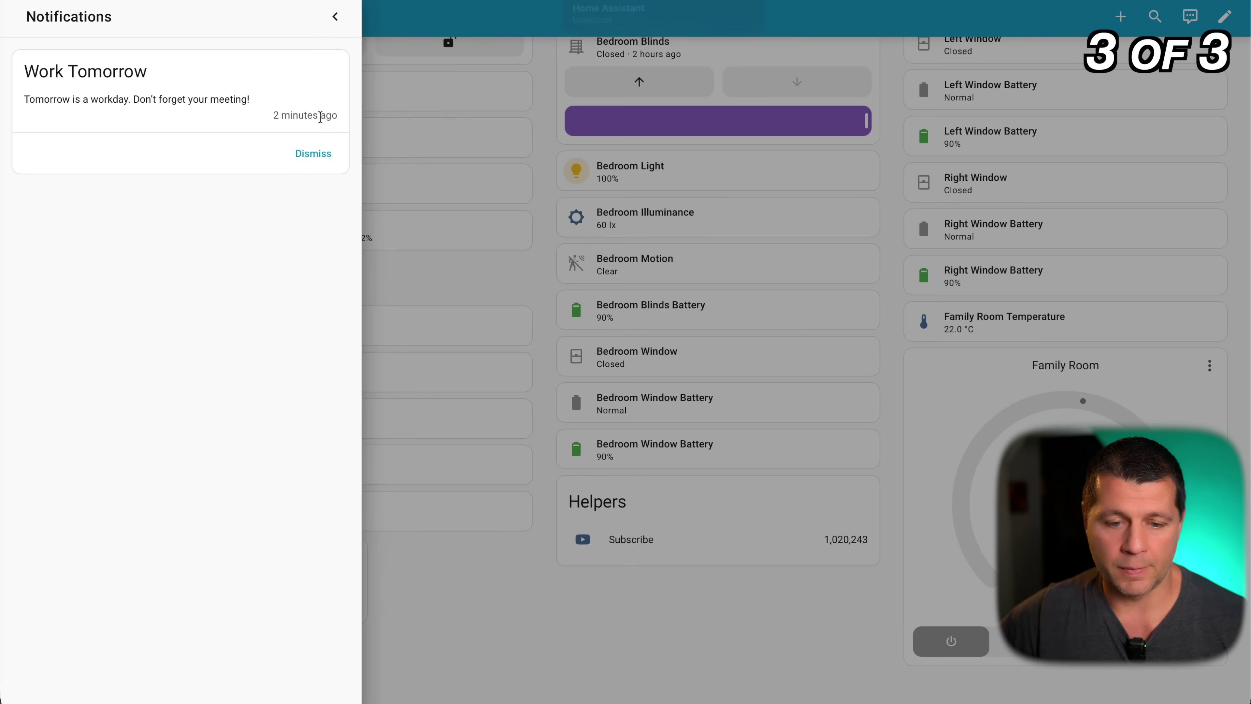
left_click(463, 122)
Check the Work Tomorrow notification in the Notifications panel
scroll(464, 122, "up", 5)
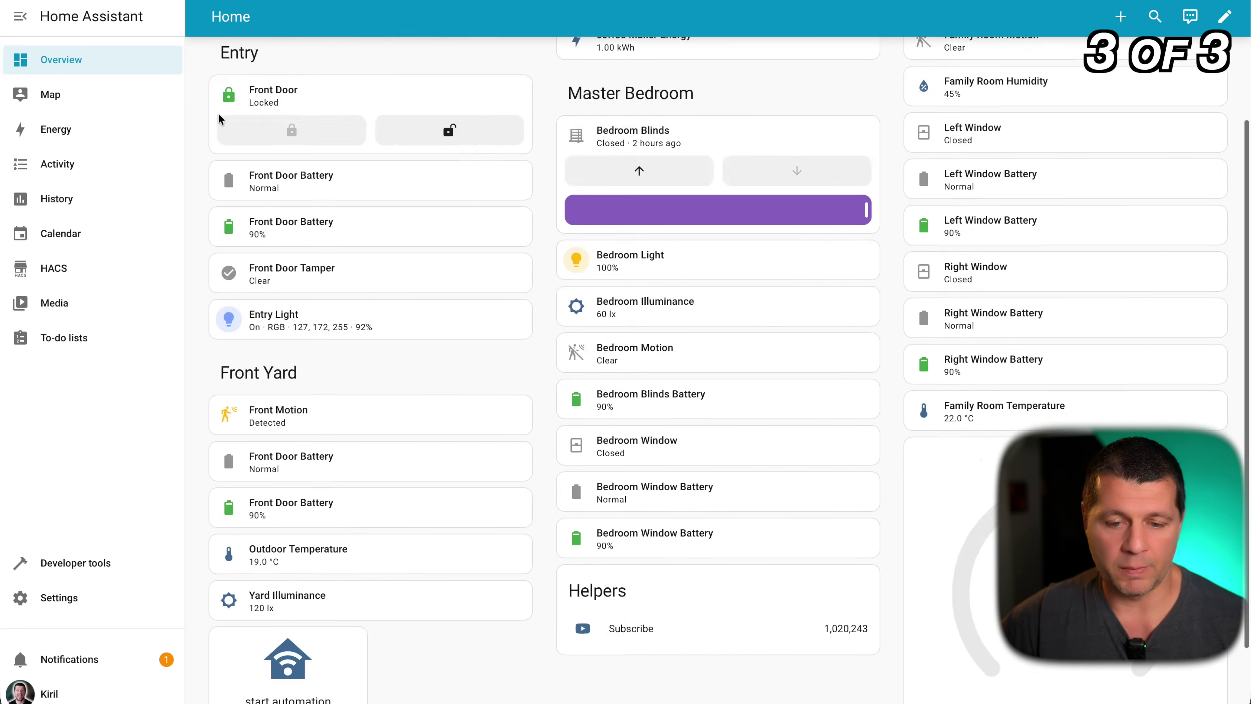
left_click(74, 661)
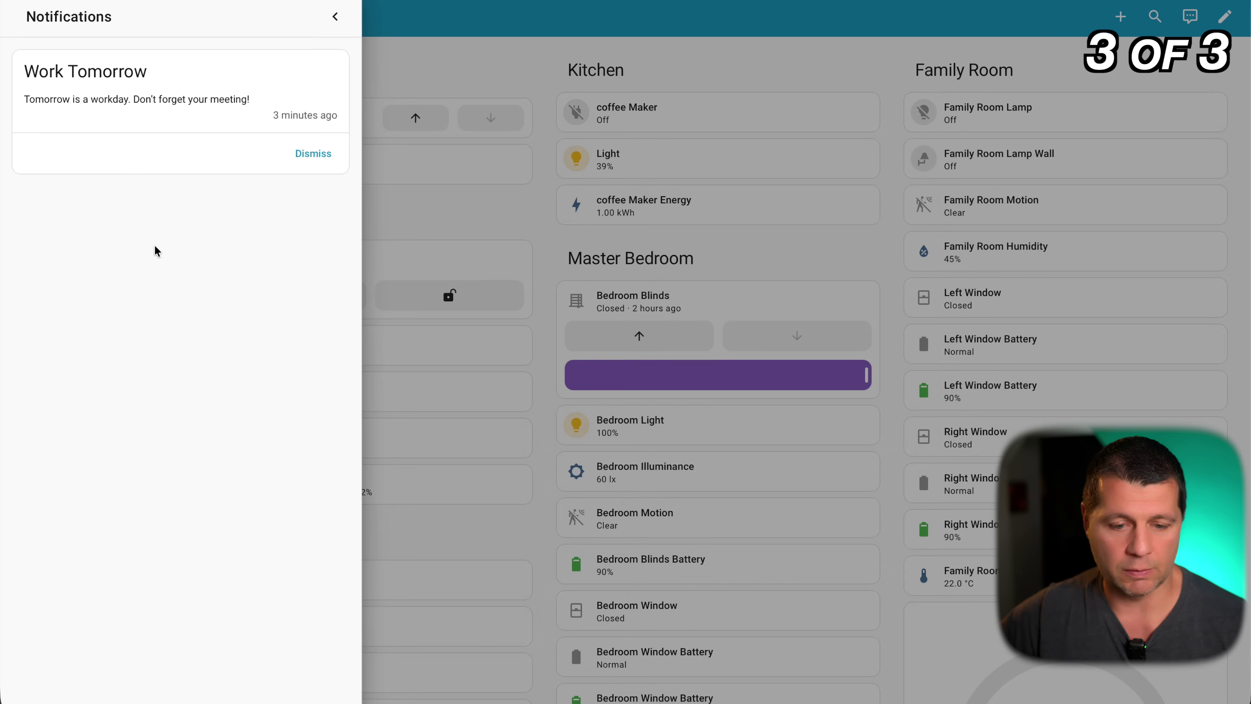
left_click(324, 154)
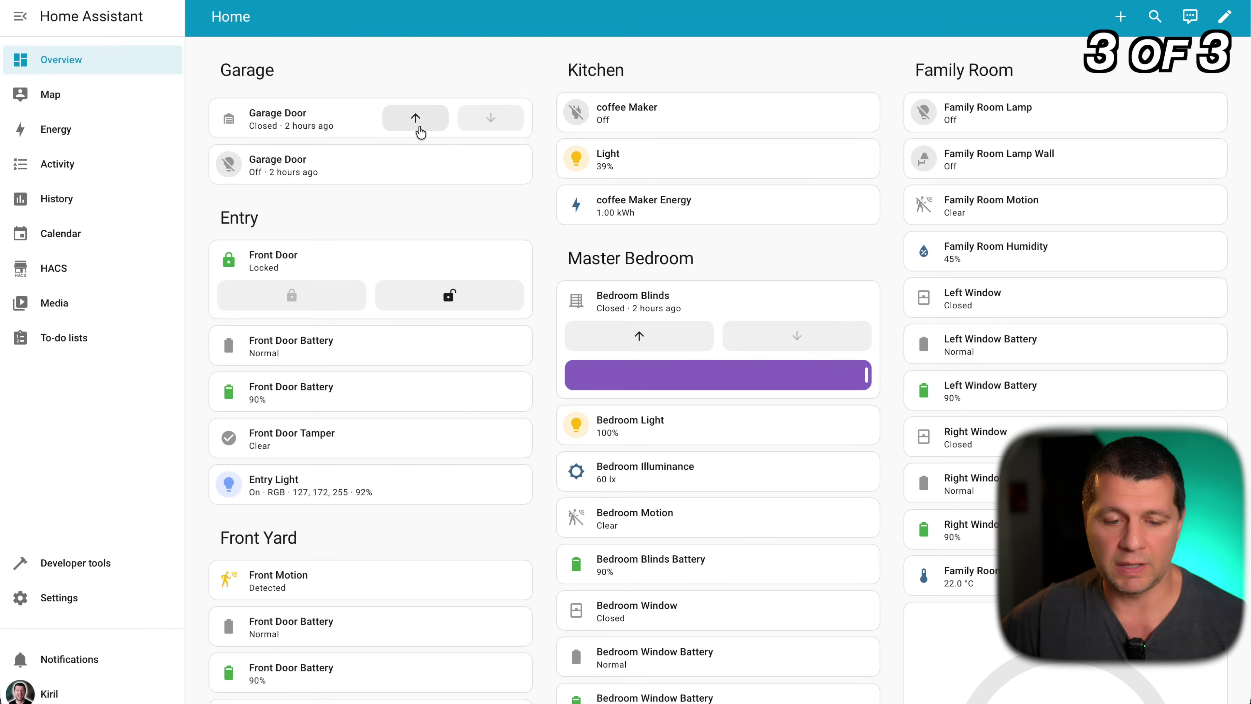
Check the Entry Light details, then return to the Work Essentials Reminder editor
scroll(421, 132, "down", 1)
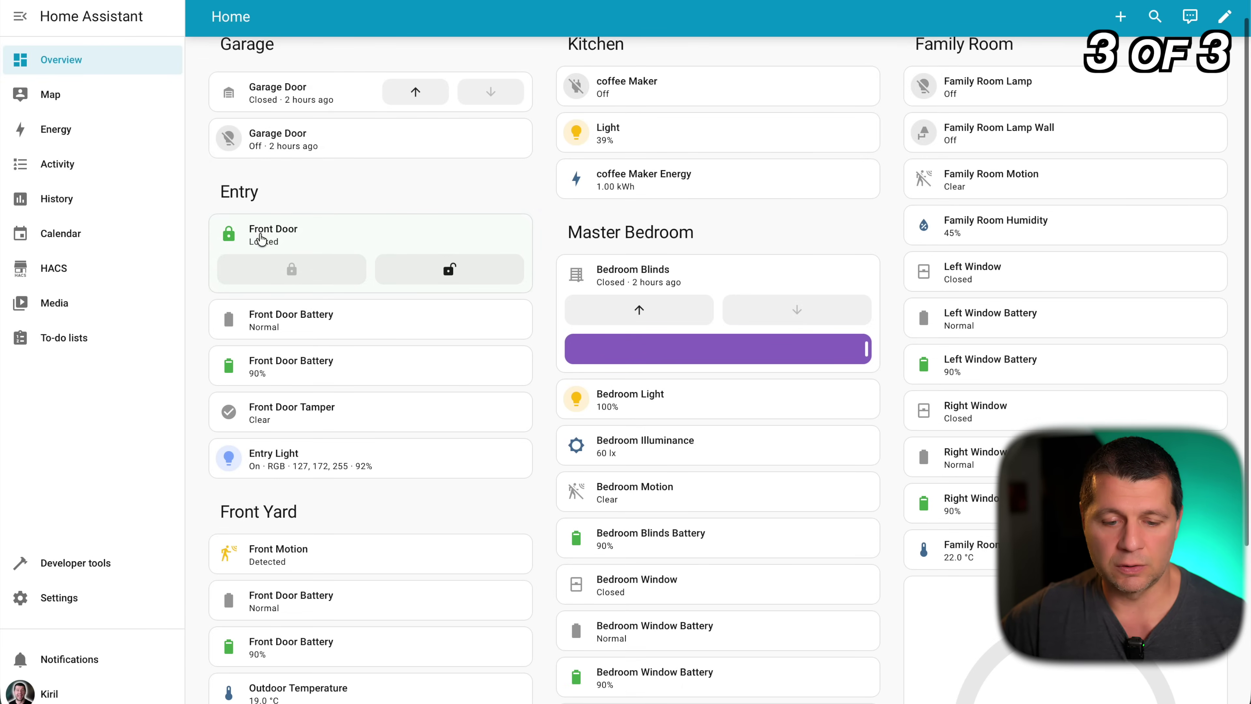
scroll(310, 266, "down", 1)
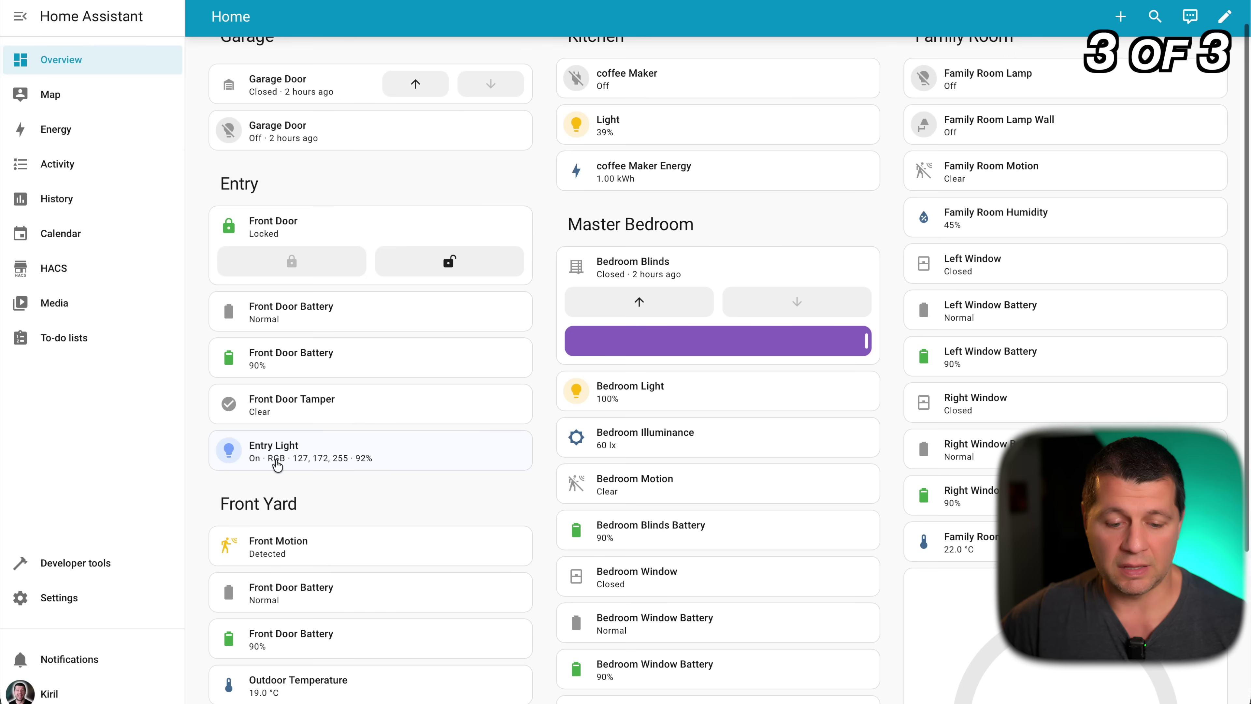
left_click(233, 457)
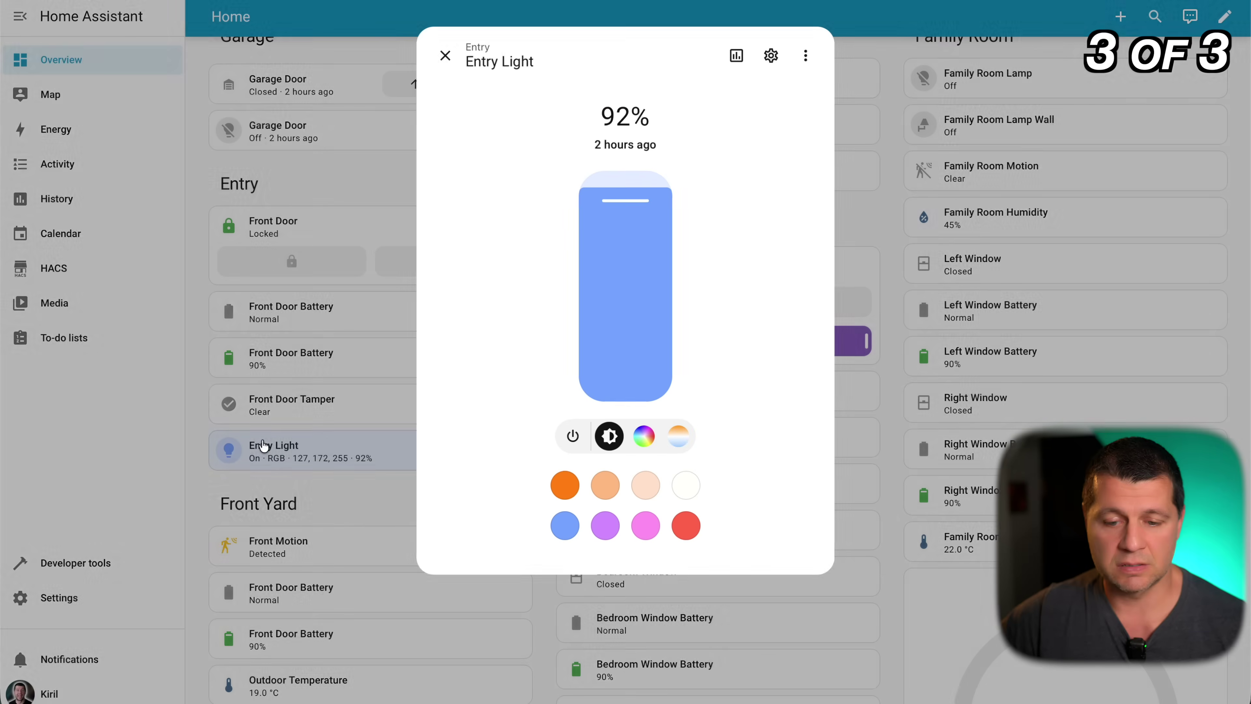
left_click(442, 53)
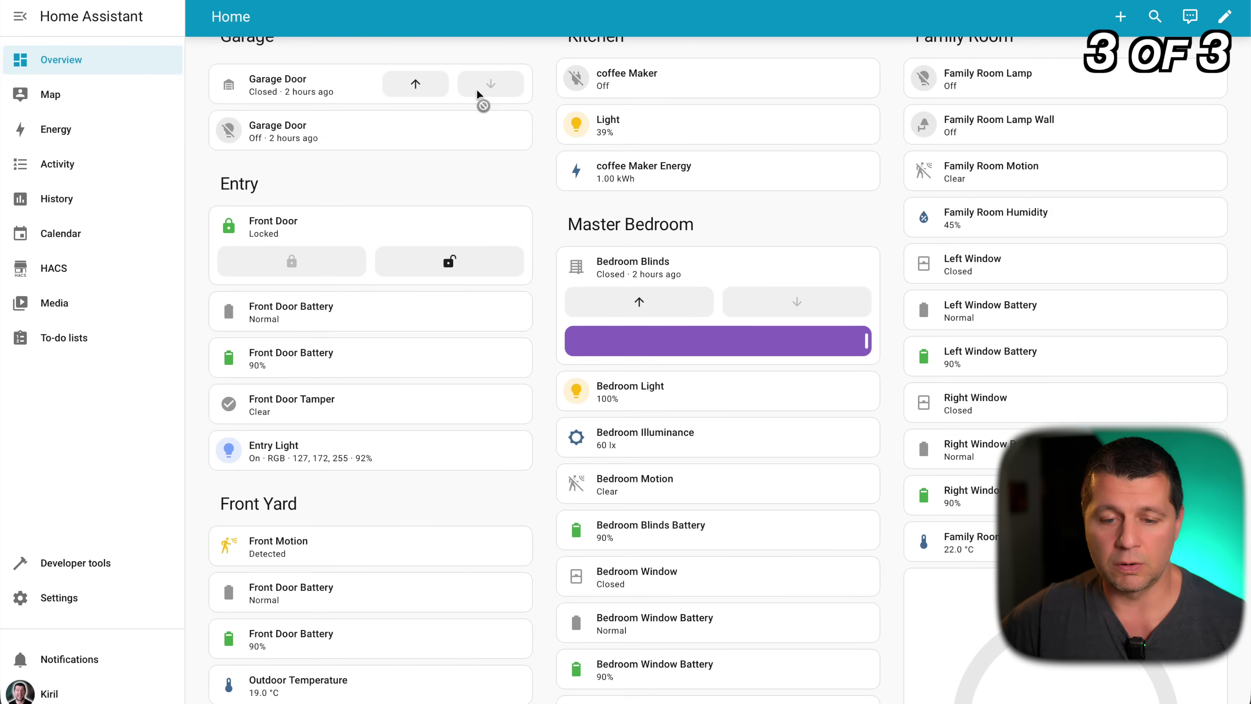
scroll(438, 235, "down", 5)
scroll(439, 236, "up", 2)
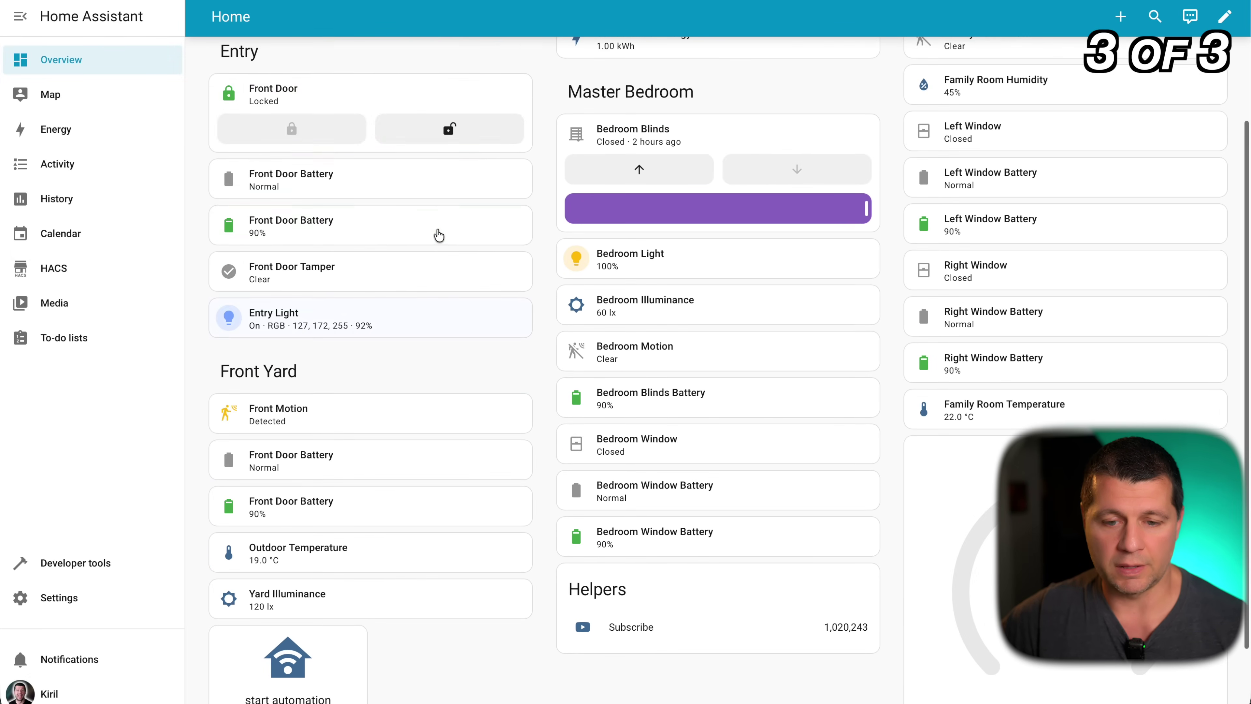
left_click(449, 1)
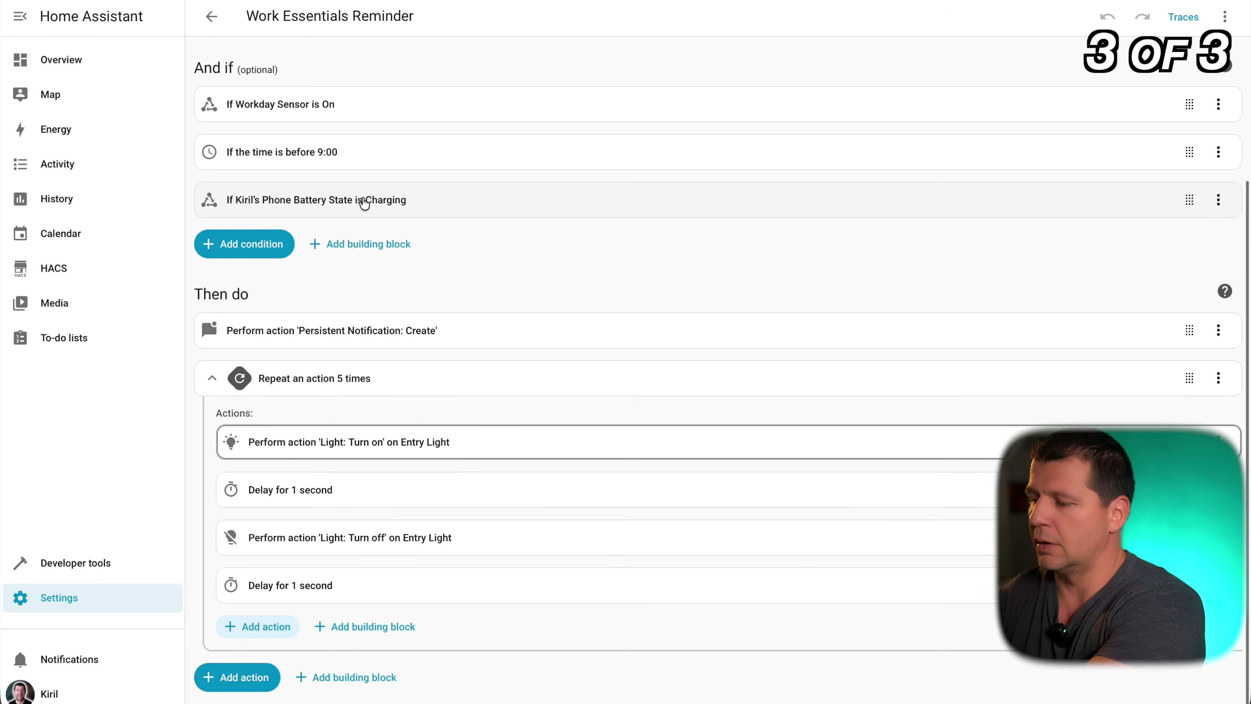
Change the time condition's Before hour from 9 to 21 so it reads before 21:00
left_click(344, 153)
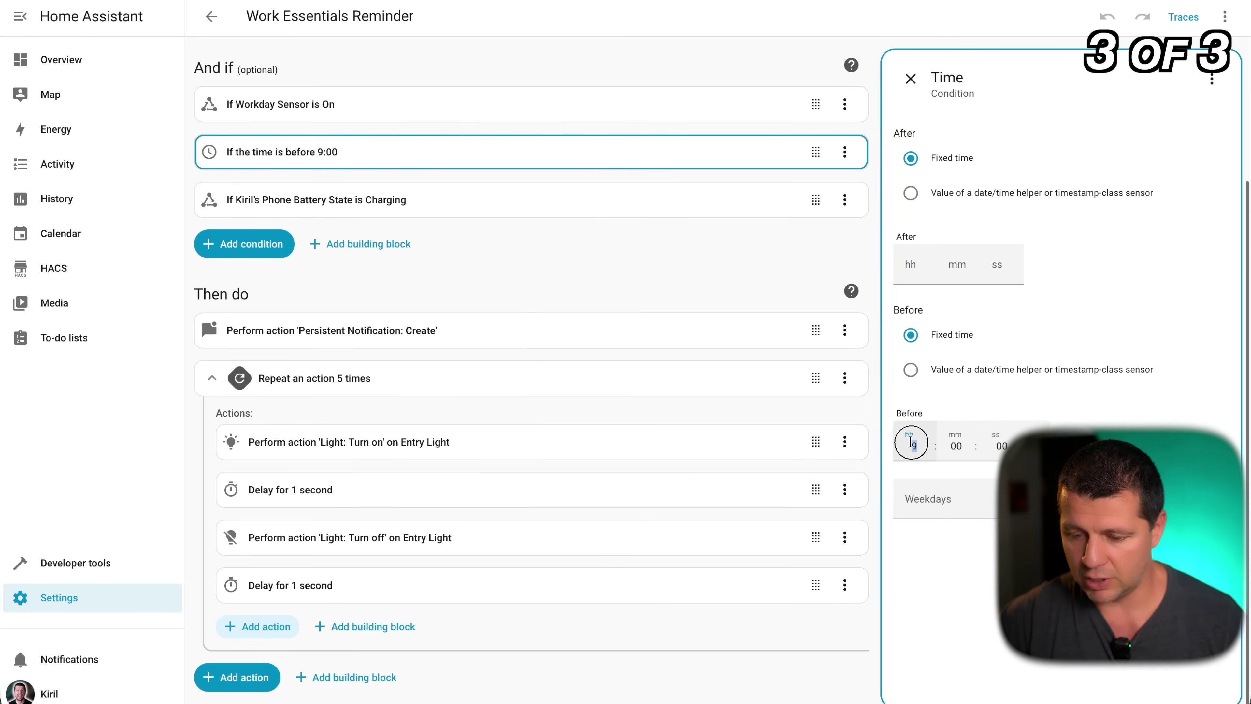
left_click(911, 442)
type("21")
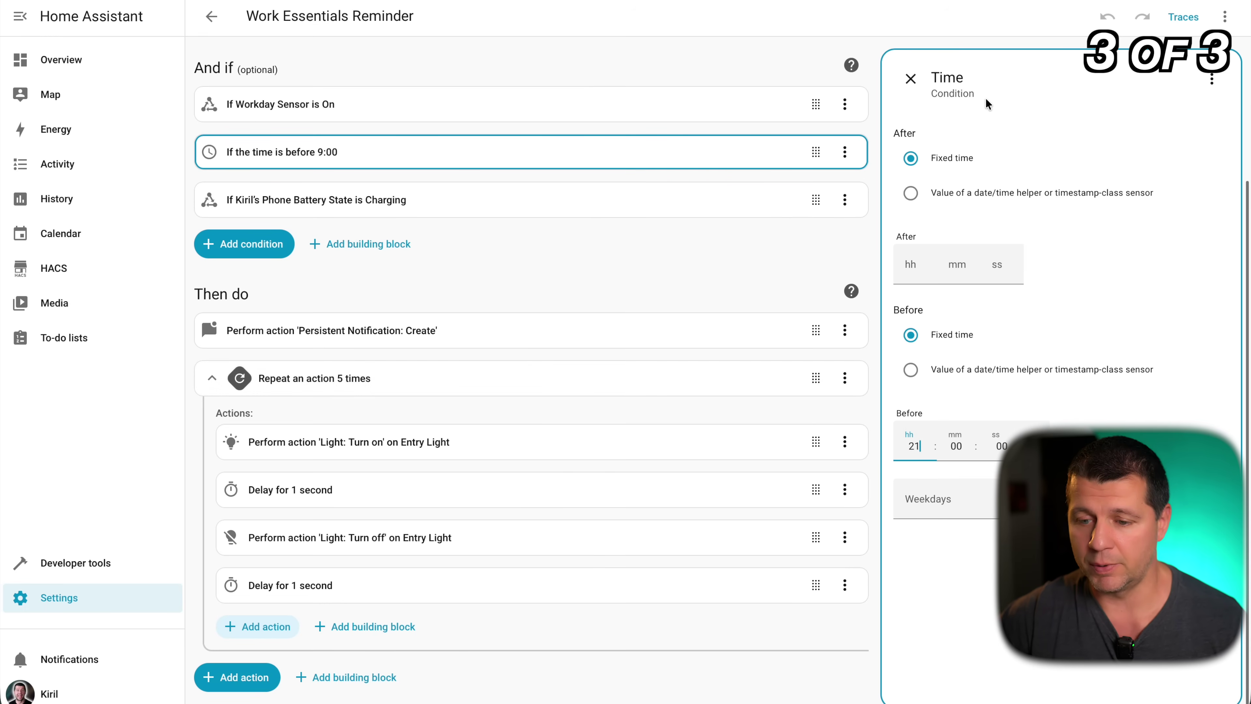
left_click(910, 79)
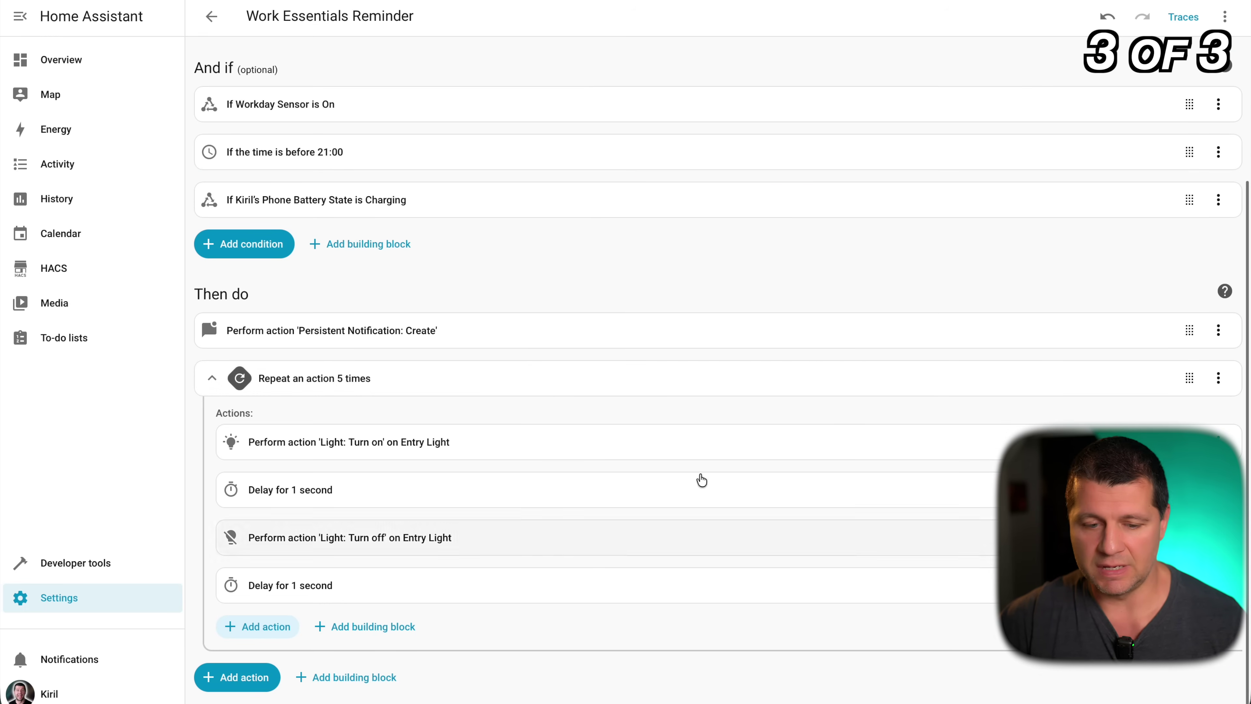
scroll(248, 174, "up", 3)
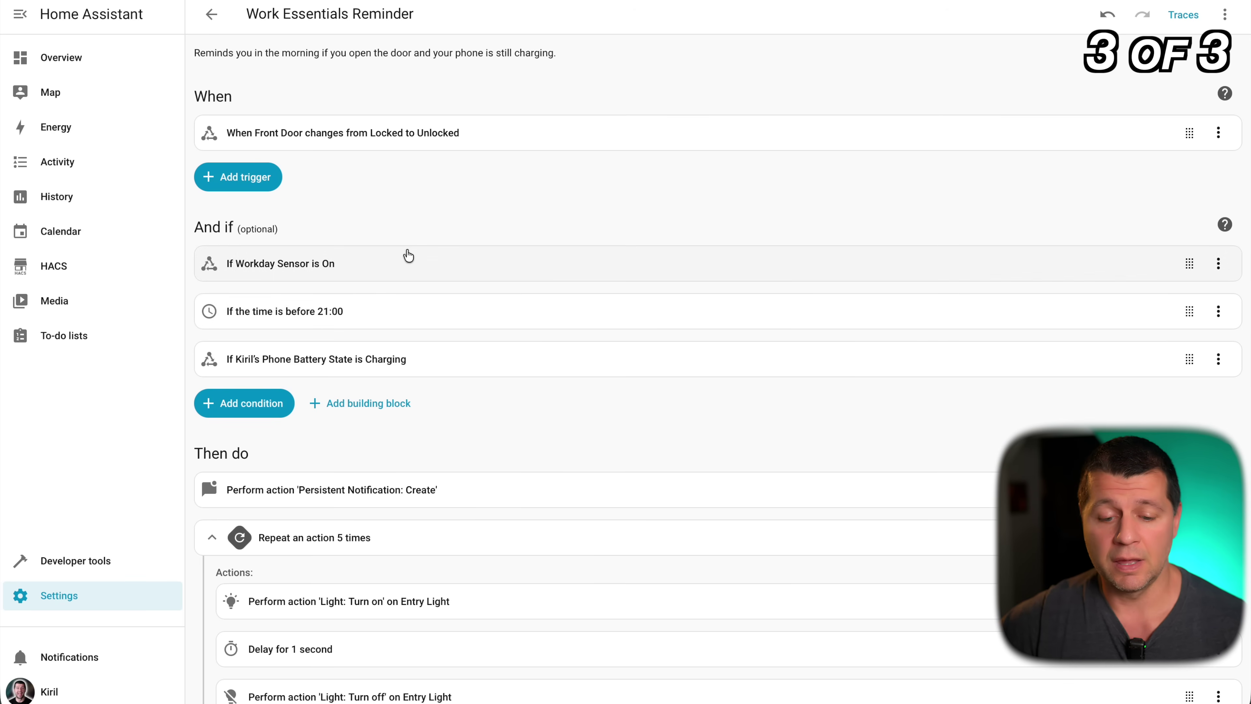
Unlock the Front Door from its dashboard card to trigger the reminder
scroll(455, 316, "down", 3)
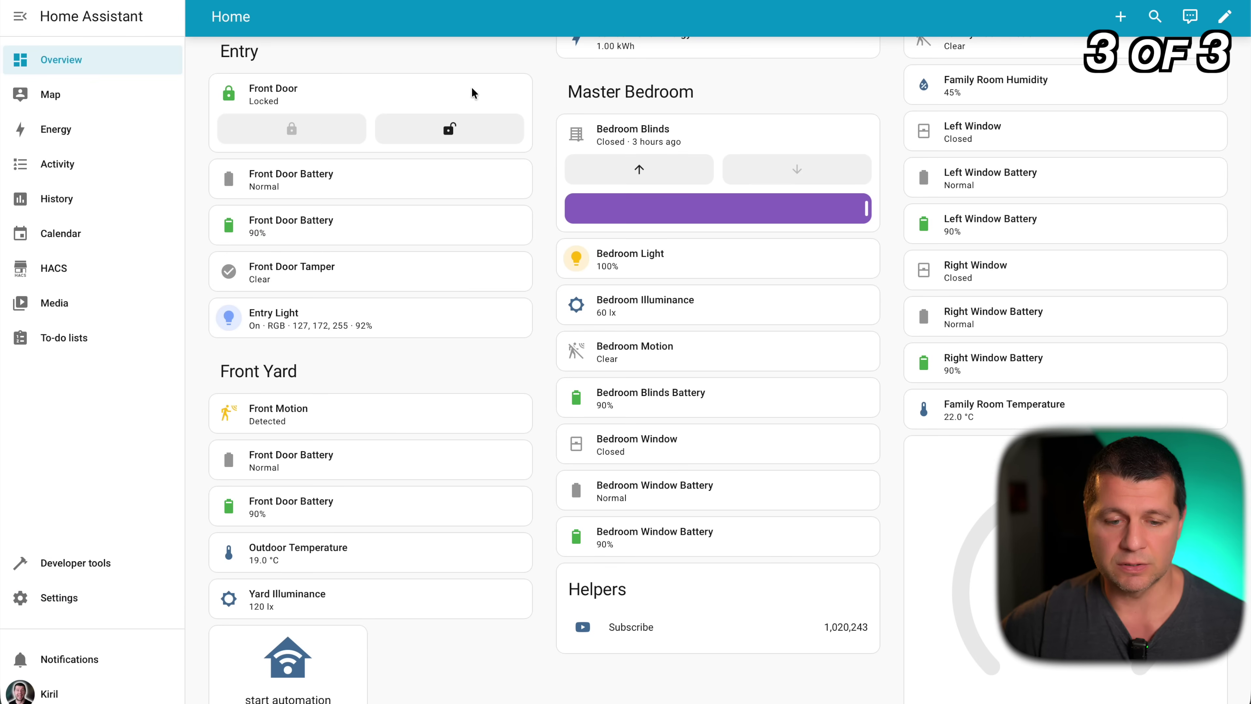
scroll(405, 302, "up", 3)
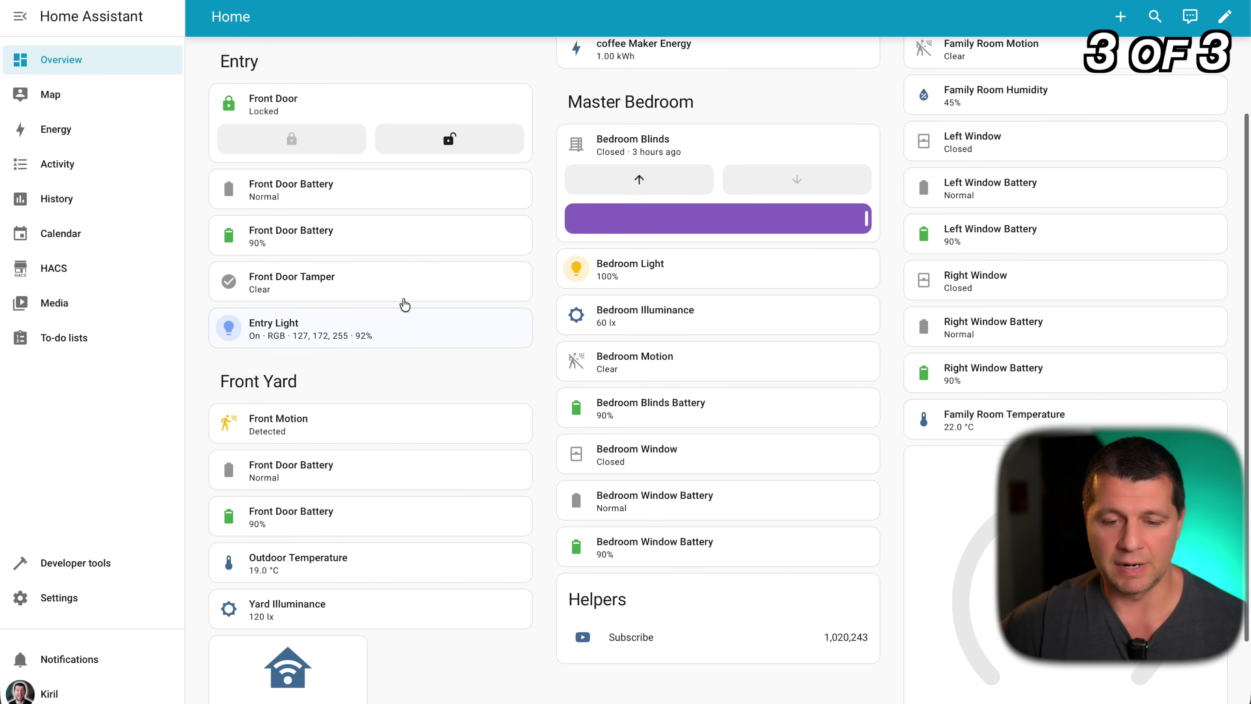
scroll(404, 304, "down", 1)
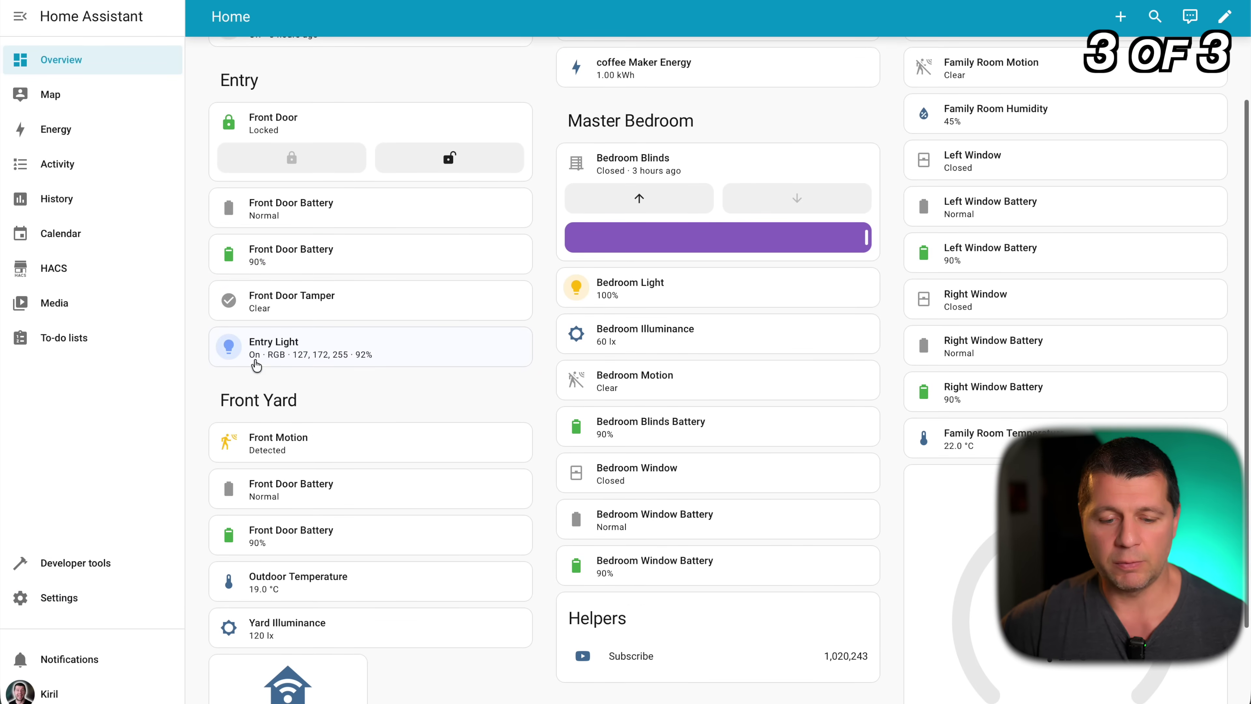
scroll(287, 355, "up", 1)
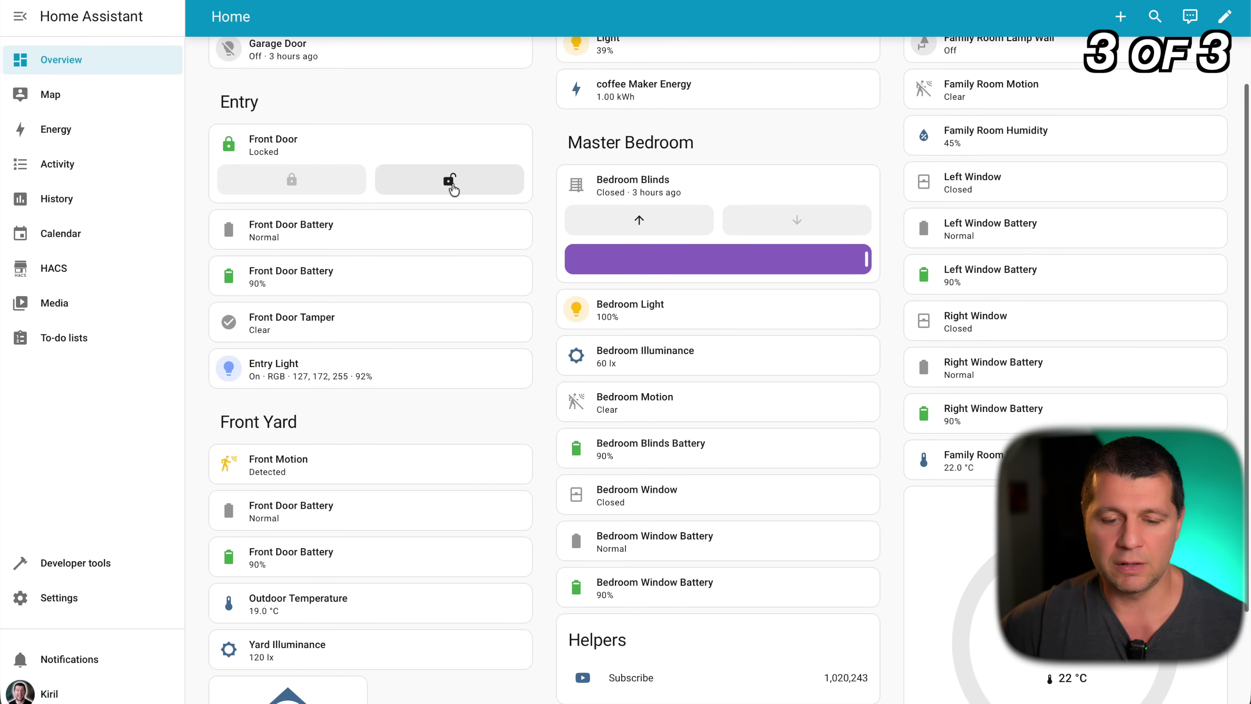
left_click(451, 182)
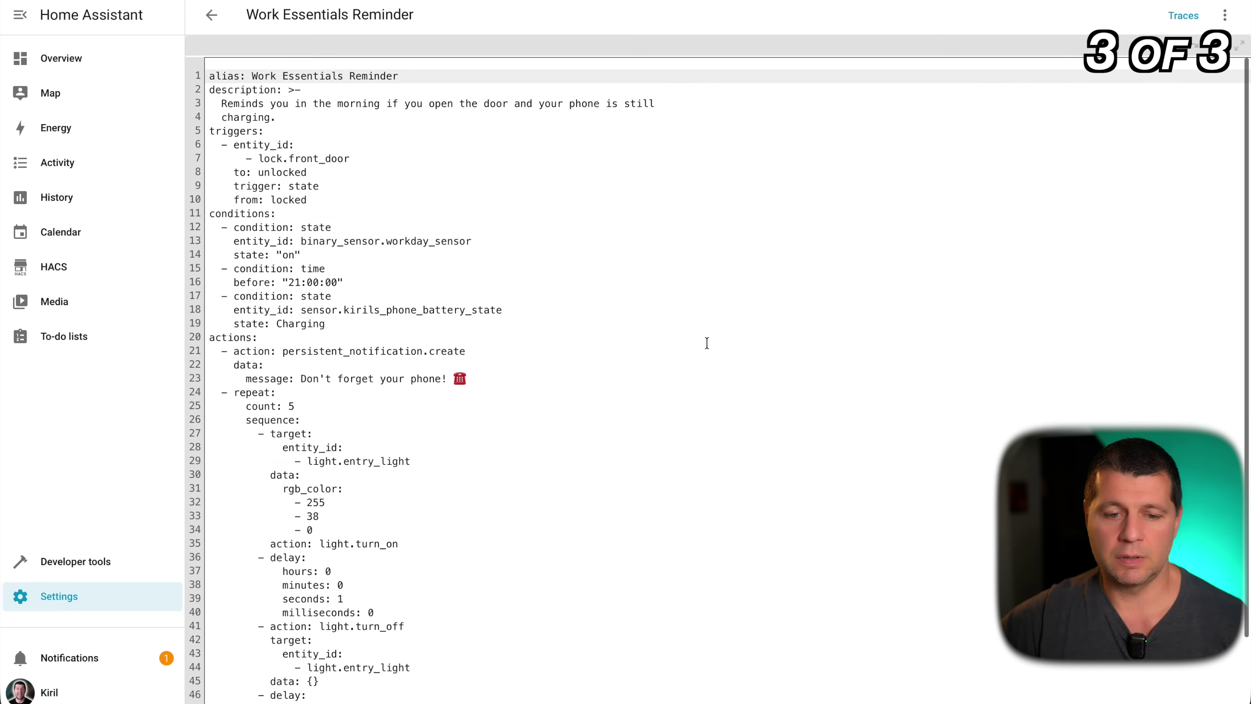
Open the latest trace and inspect the Front Door trigger and Workday Sensor condition results
left_click(1174, 16)
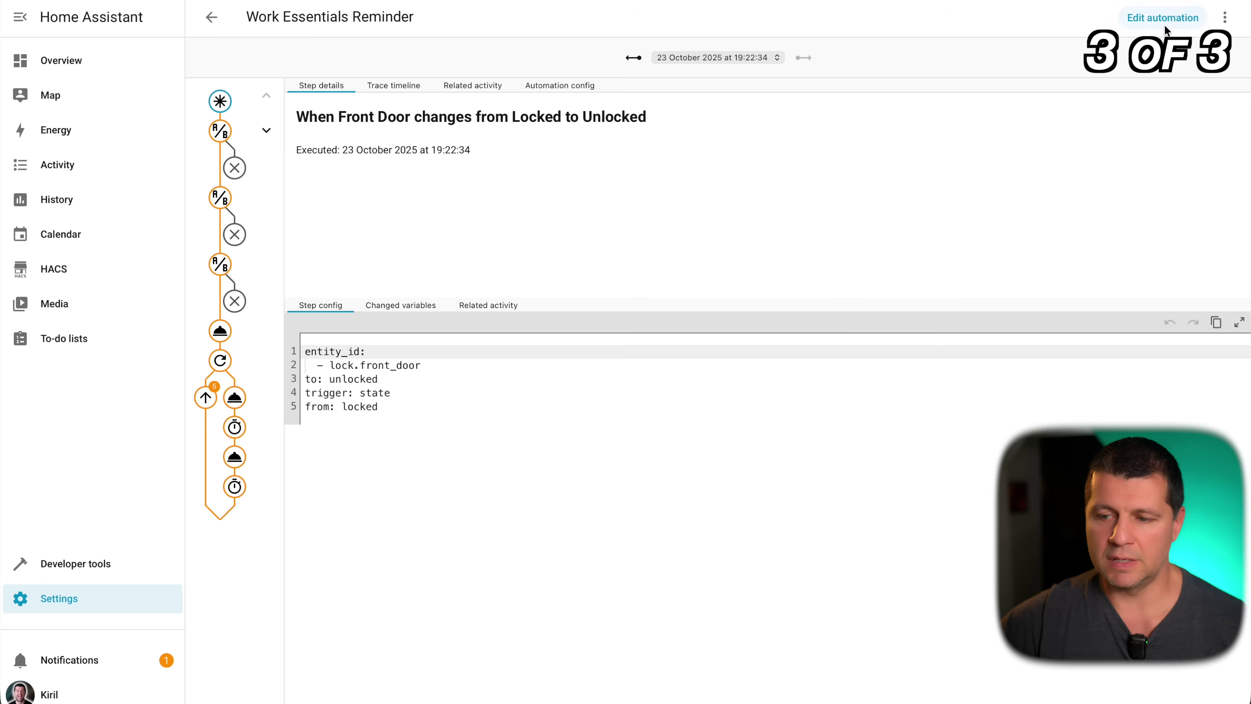
left_click(221, 131)
left_click(226, 113)
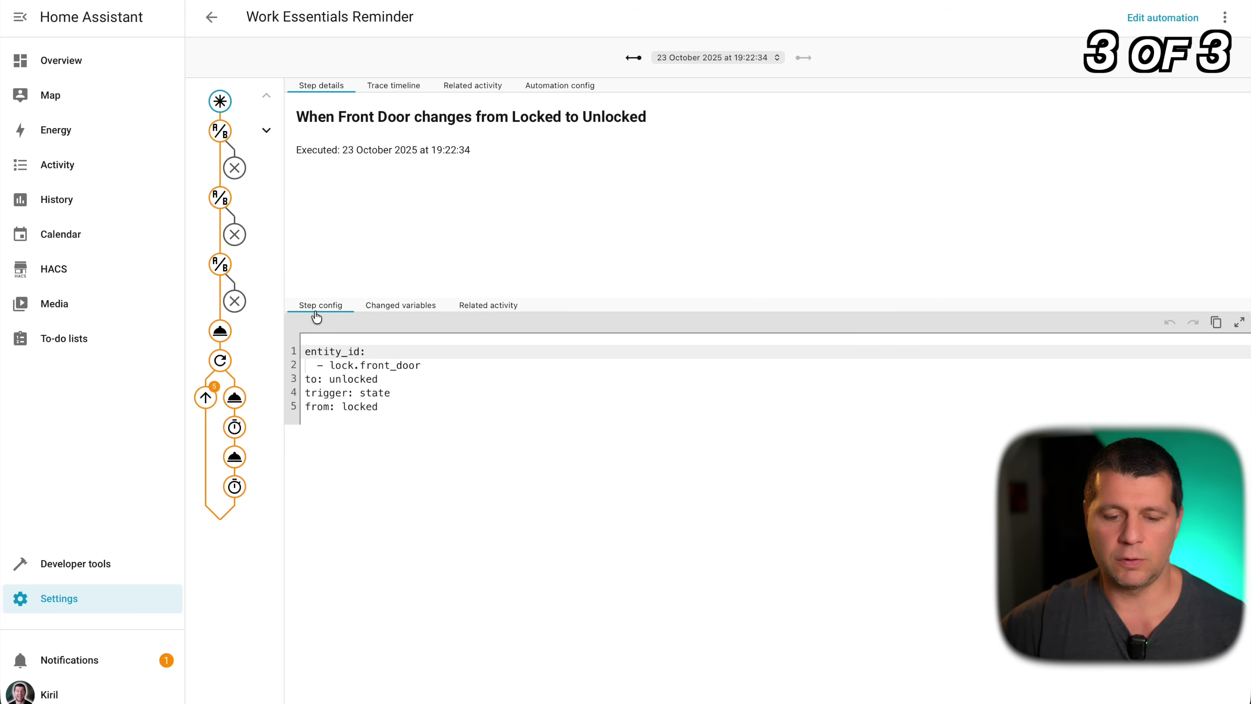
left_click(218, 138)
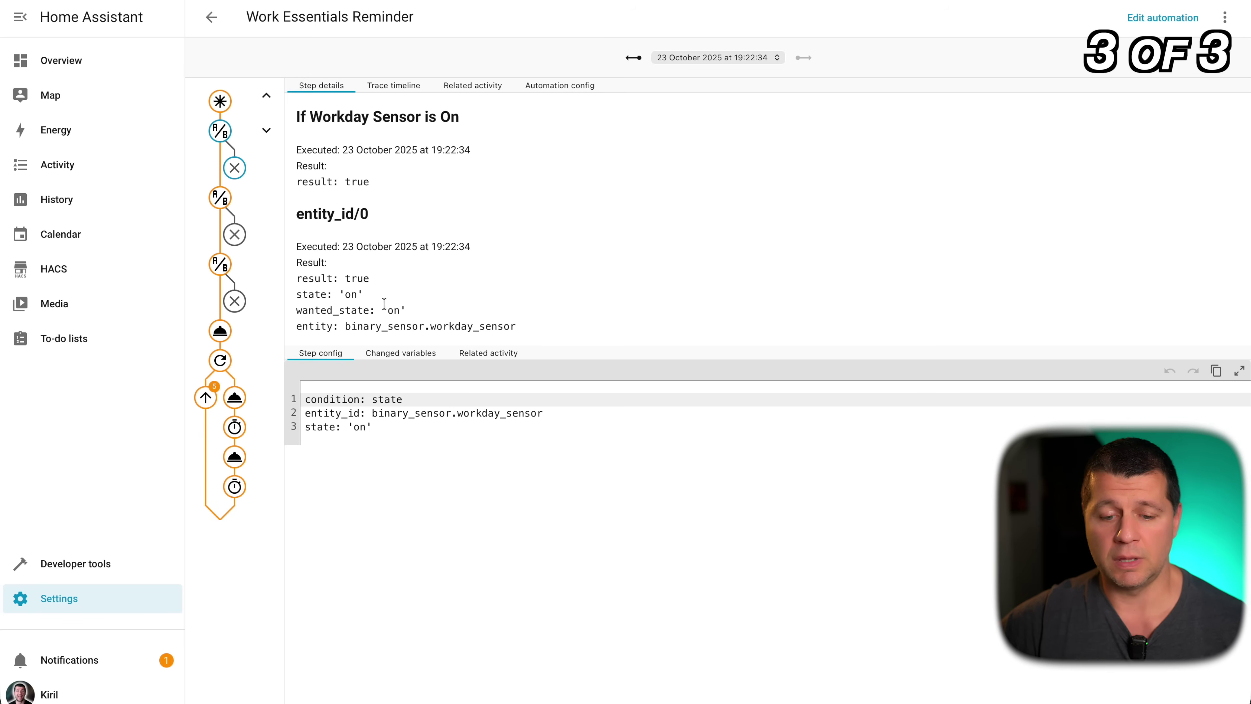
Confirm the before 21:00 and phone Charging conditions passed, then view the notification step
left_click(222, 202)
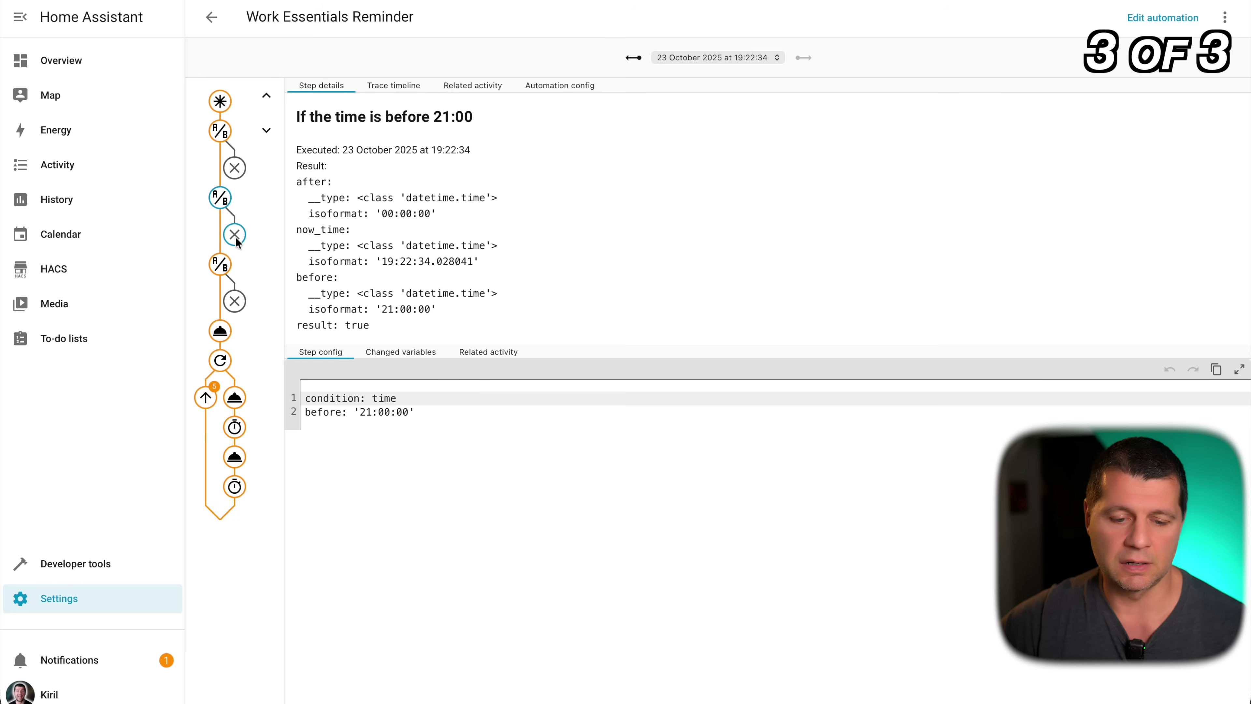
left_click(217, 262)
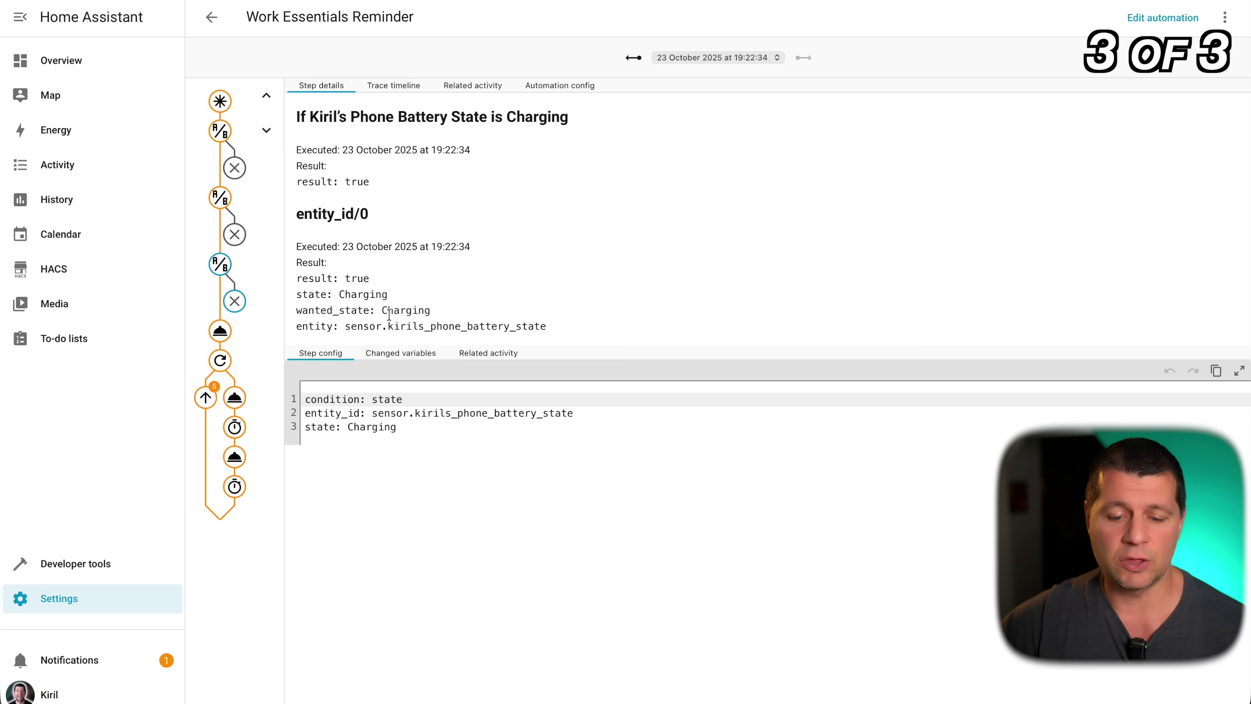
double_click(352, 292)
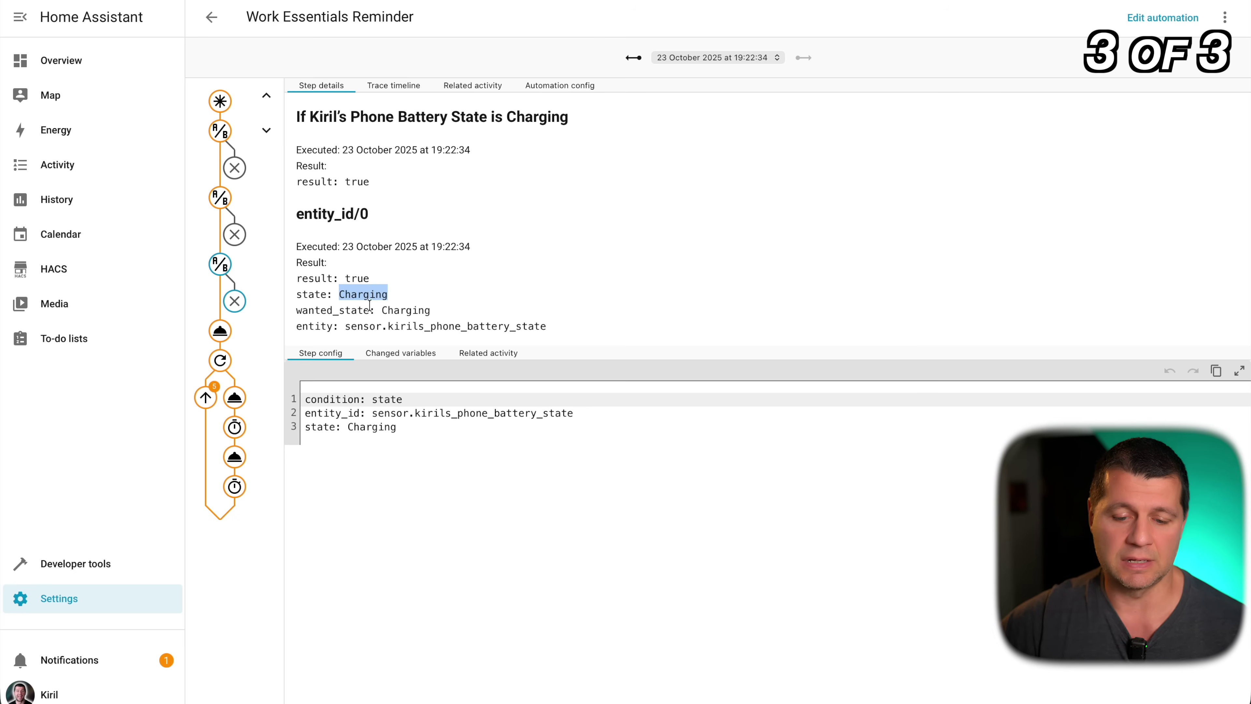
double_click(398, 310)
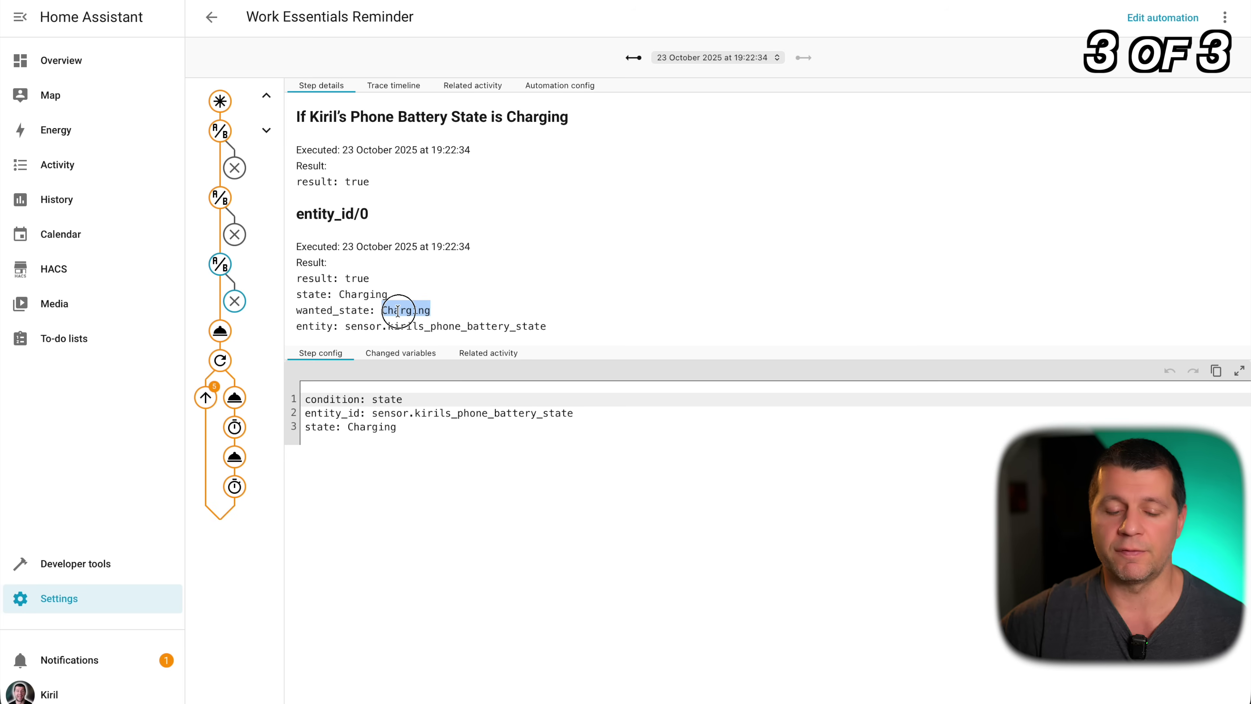
left_click(222, 339)
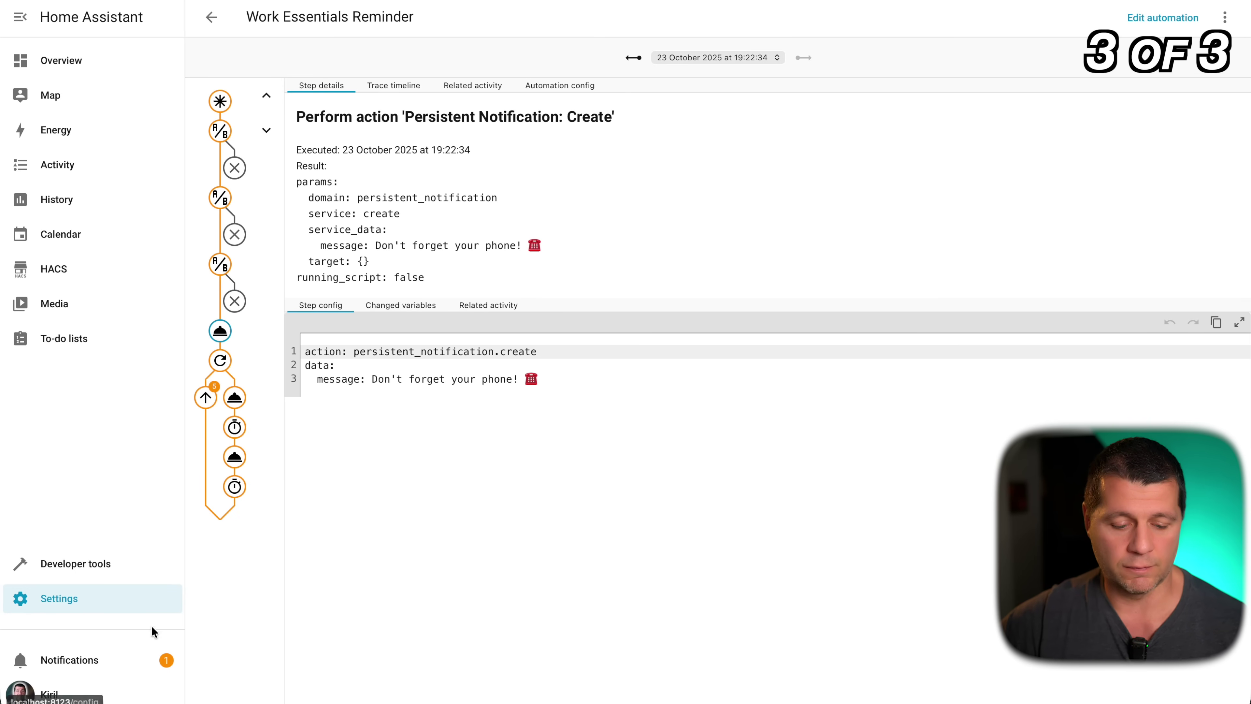
View the created 'Don't forget your phone!' notification and the repeat-5-times action step
left_click(133, 658)
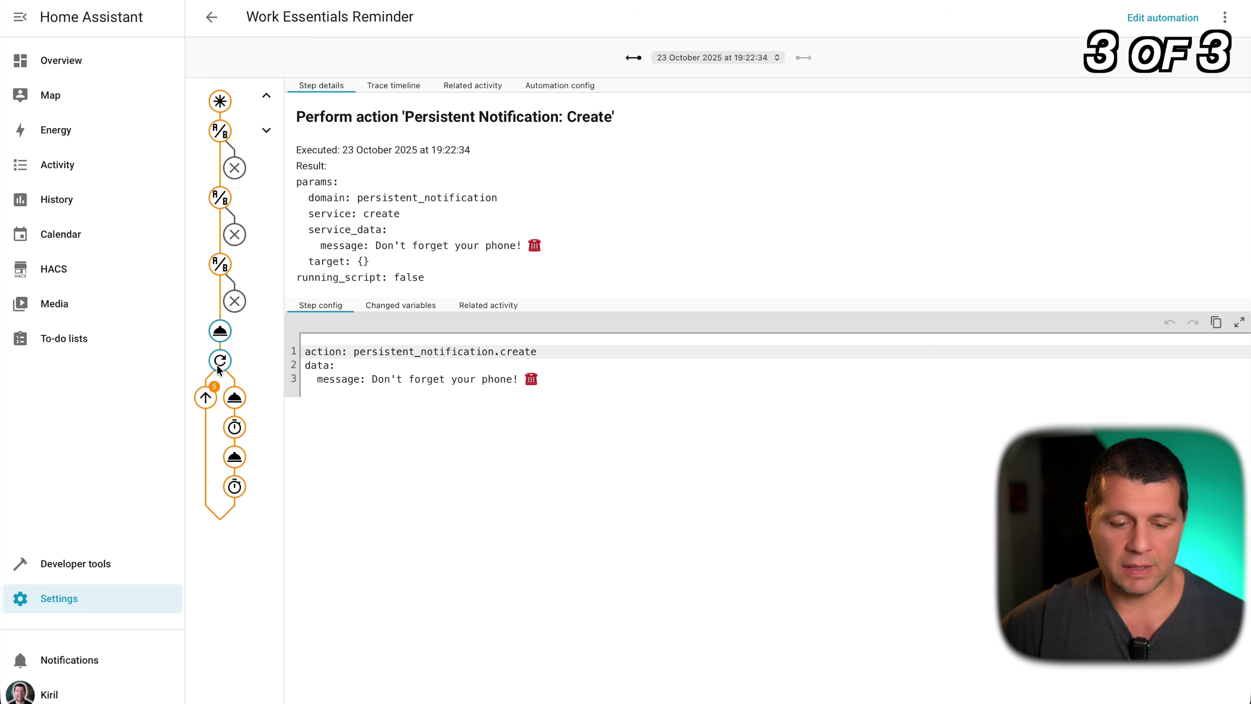
left_click(222, 361)
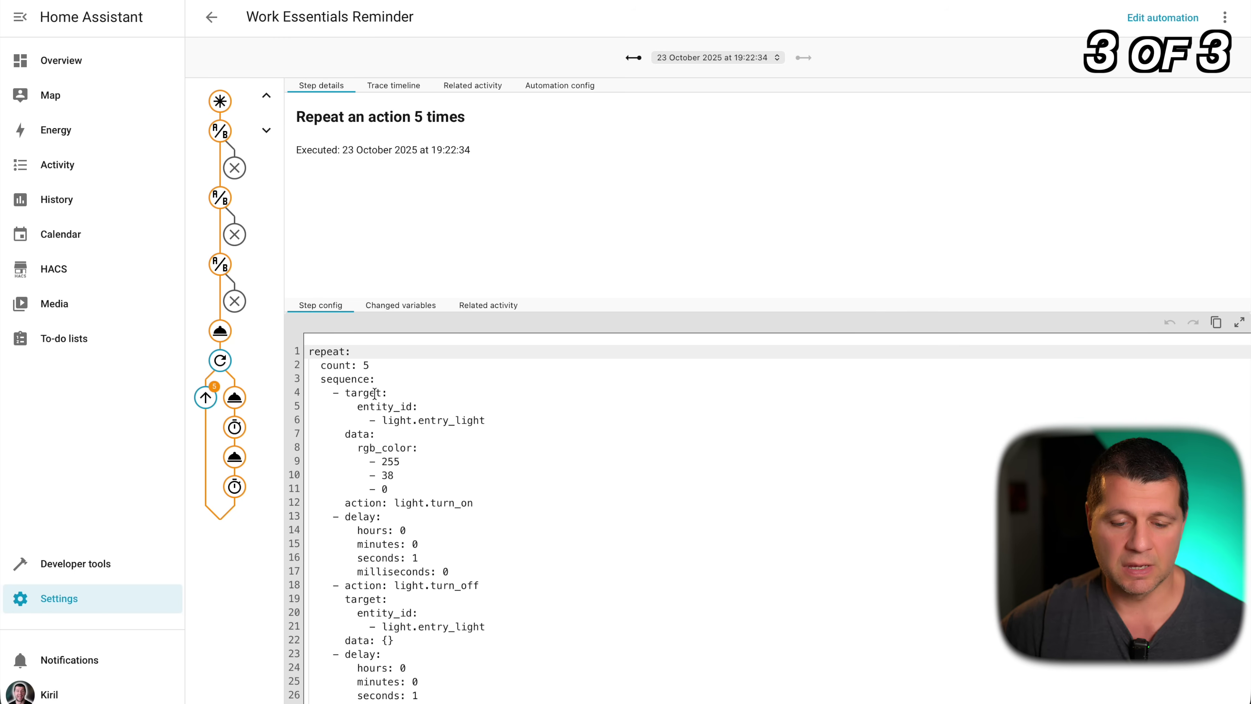
scroll(375, 393, "down", 1)
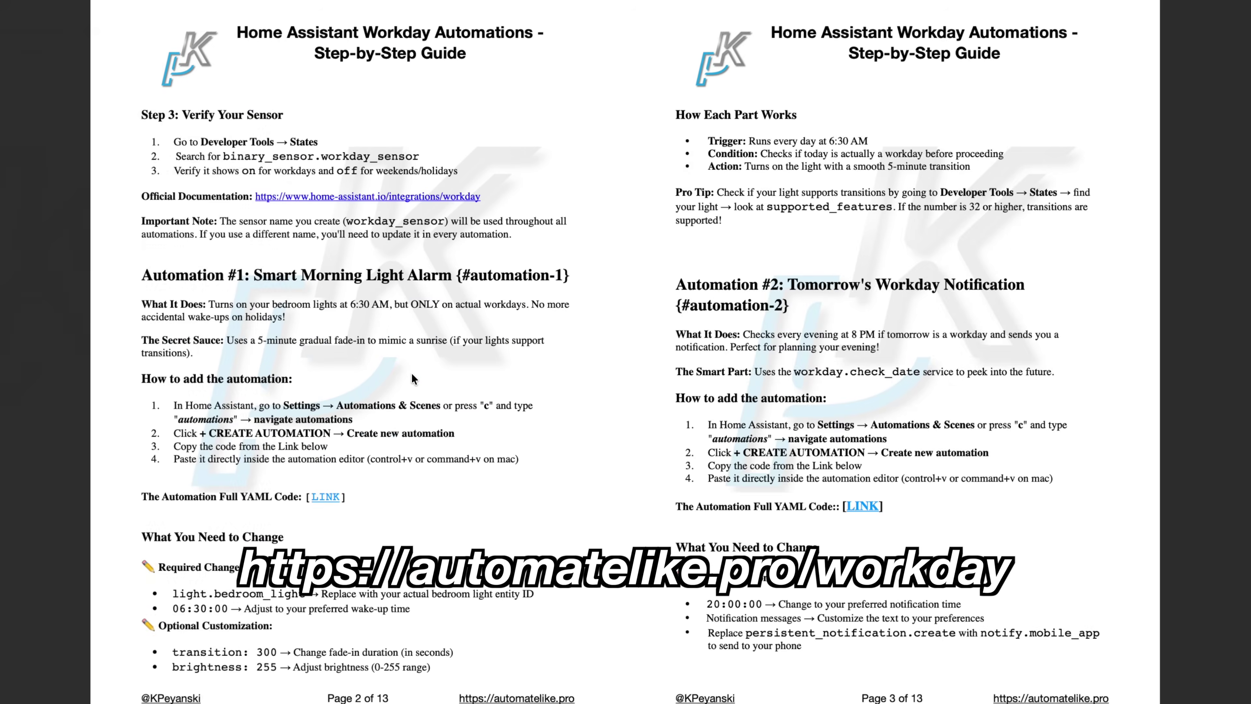
Page through the Workday Automations PDF guide to the Troubleshooting Tips and Knowledge Check Quiz
scroll(411, 373, "right", 10)
scroll(411, 373, "right", 10)
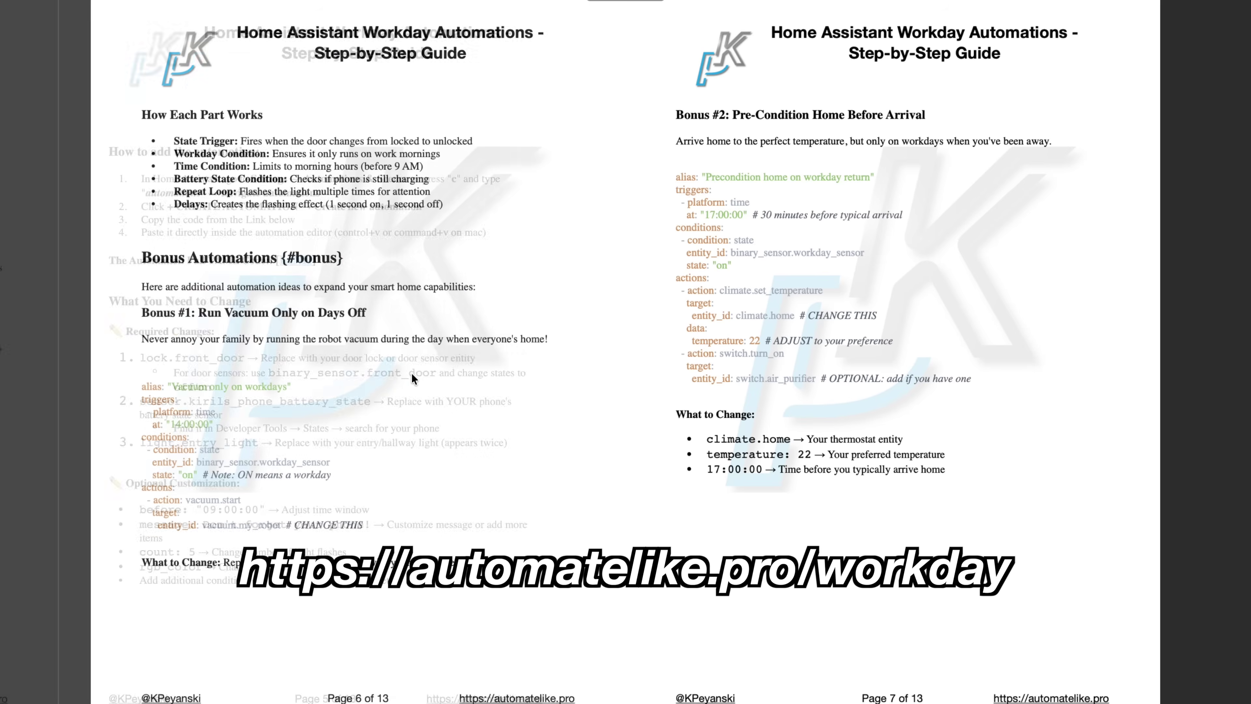
scroll(613, 382, "right", 10)
scroll(613, 383, "right", 10)
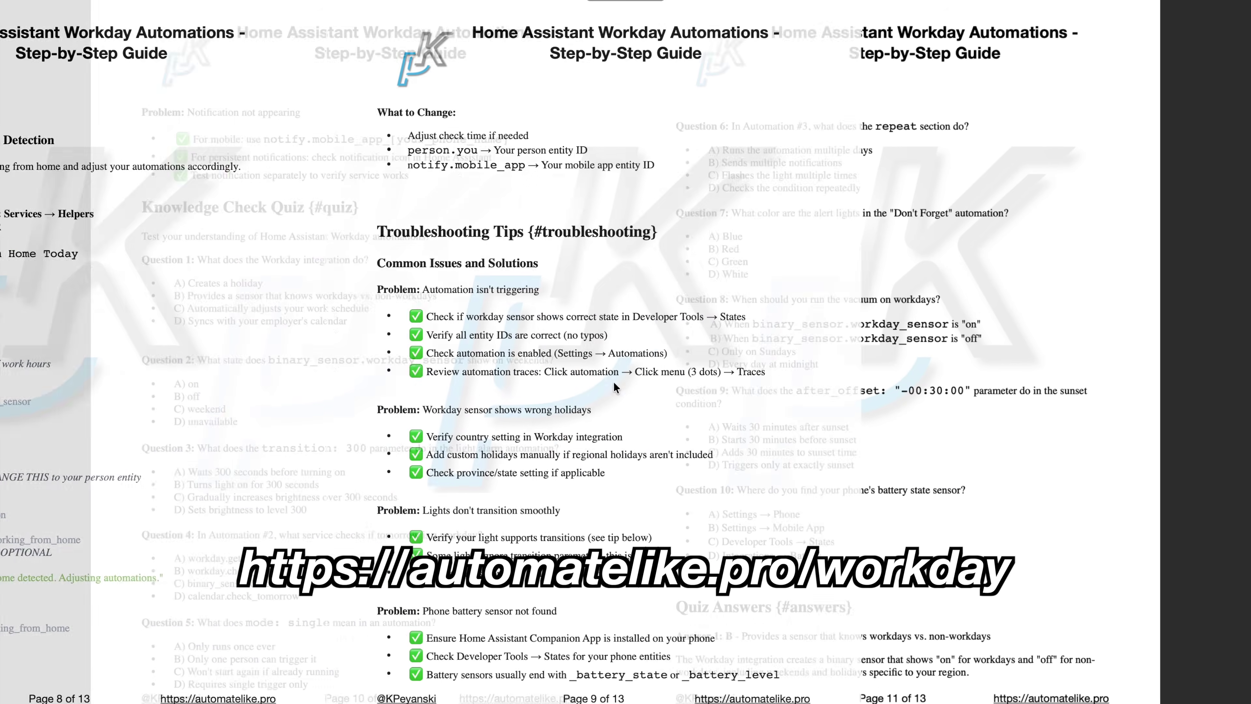